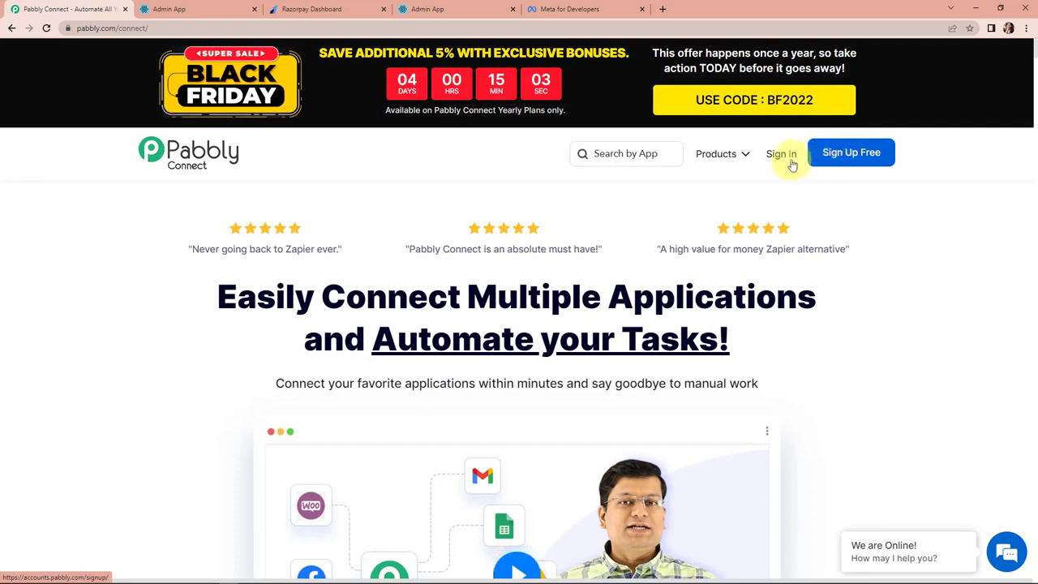
Sign in to Pabbly and open Pabbly Connect from the All Apps page.
left_click(776, 156)
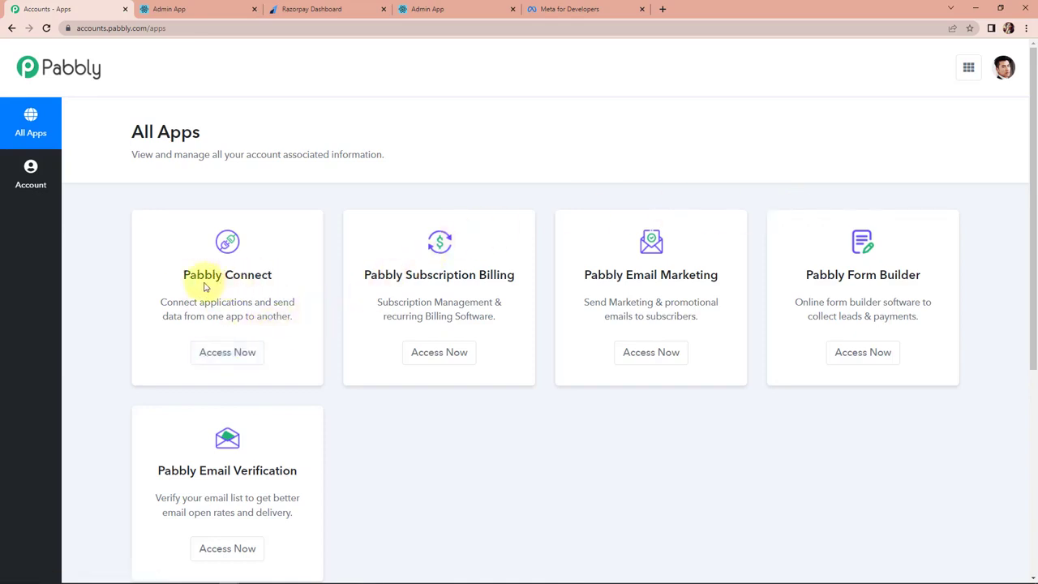
left_click(221, 357)
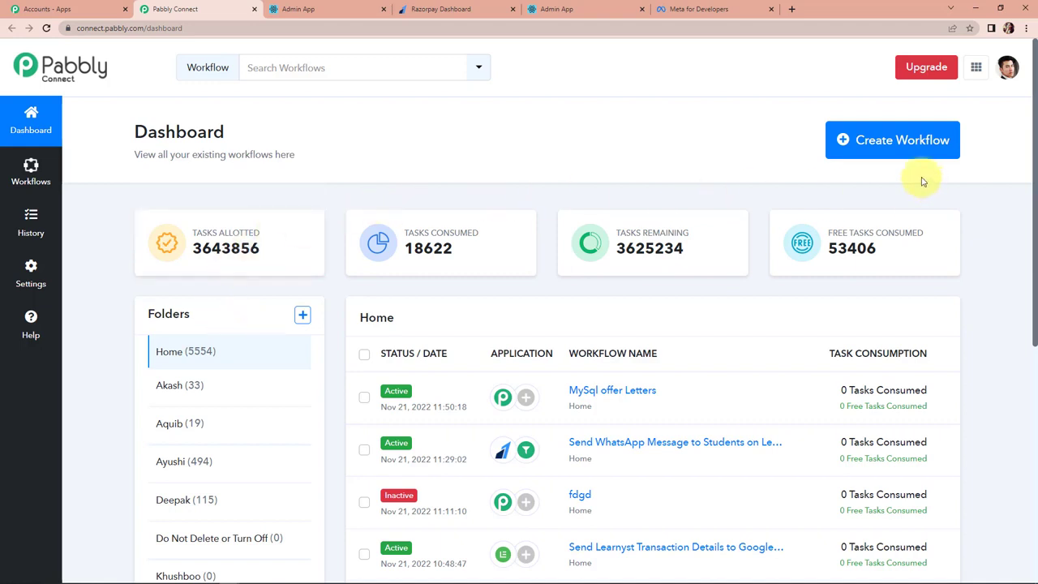
Create a workflow named 'Send WhatsApp Message to Students on Learnyst Course Enrollment'.
left_click(906, 156)
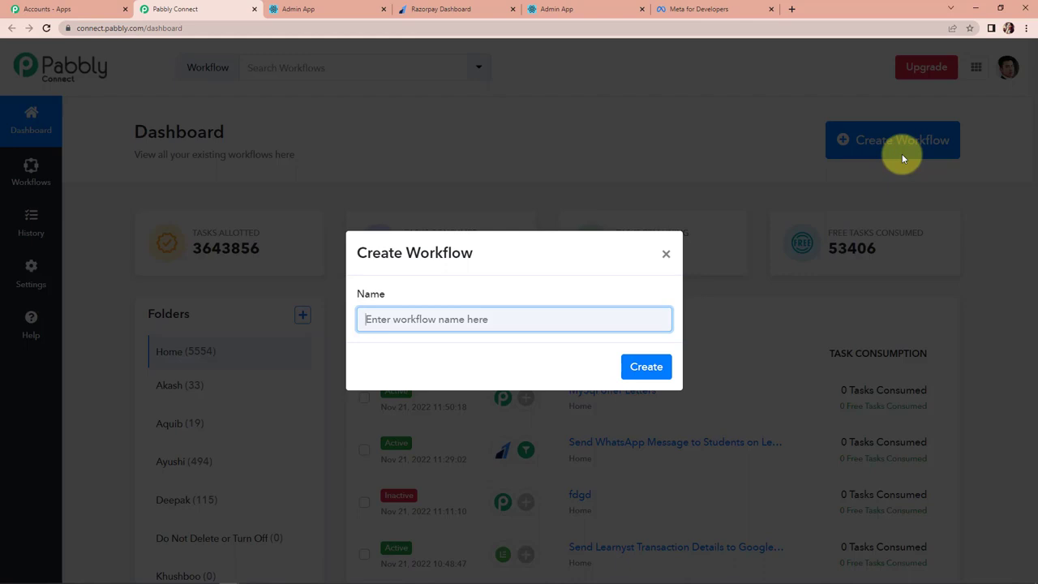
type("Send WhatsApp Message to Students on Learnyst Course Enrollment")
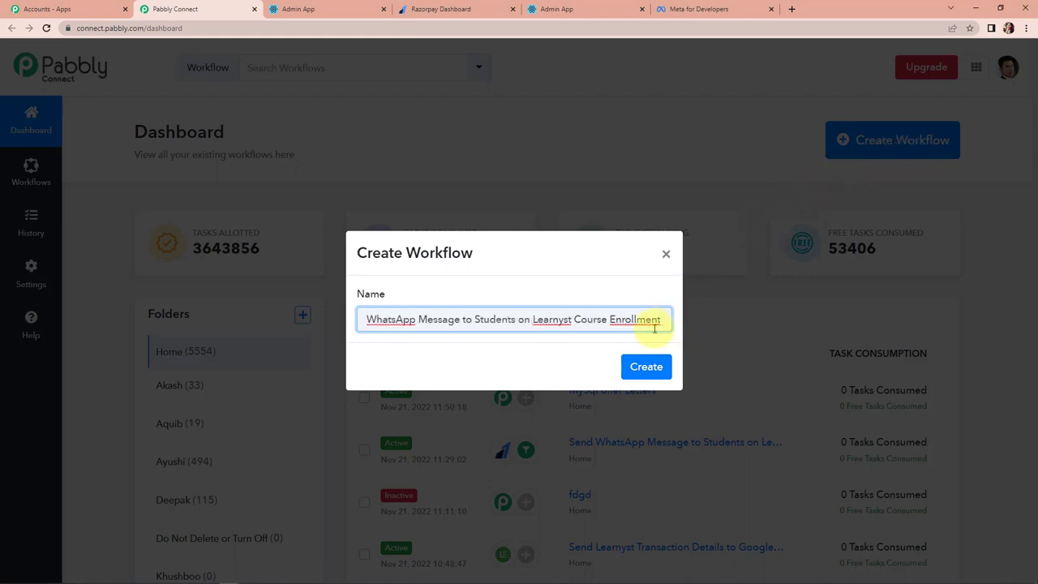
left_click(655, 369)
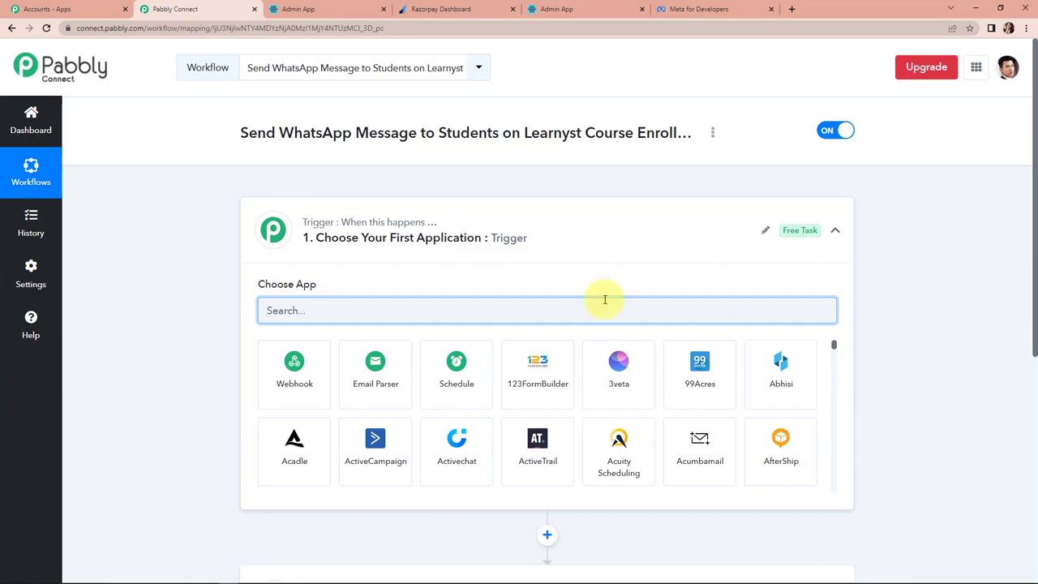
Find Razorpay in the app list and pick it as the trigger app.
scroll(508, 267, "down", 1)
scroll(511, 490, "down", 1)
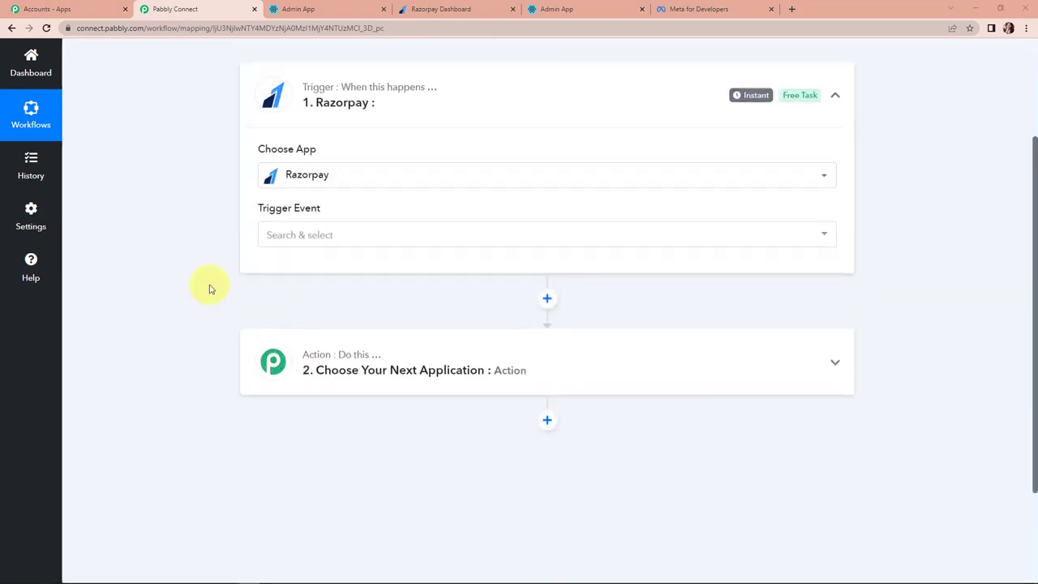
scroll(243, 300, "up", 1)
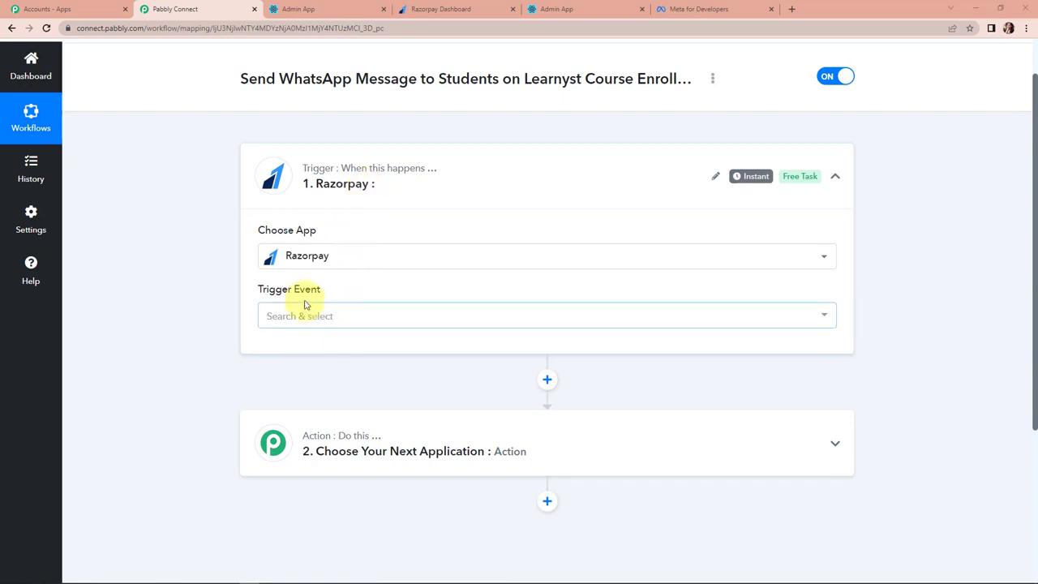
mouse_move(273, 290)
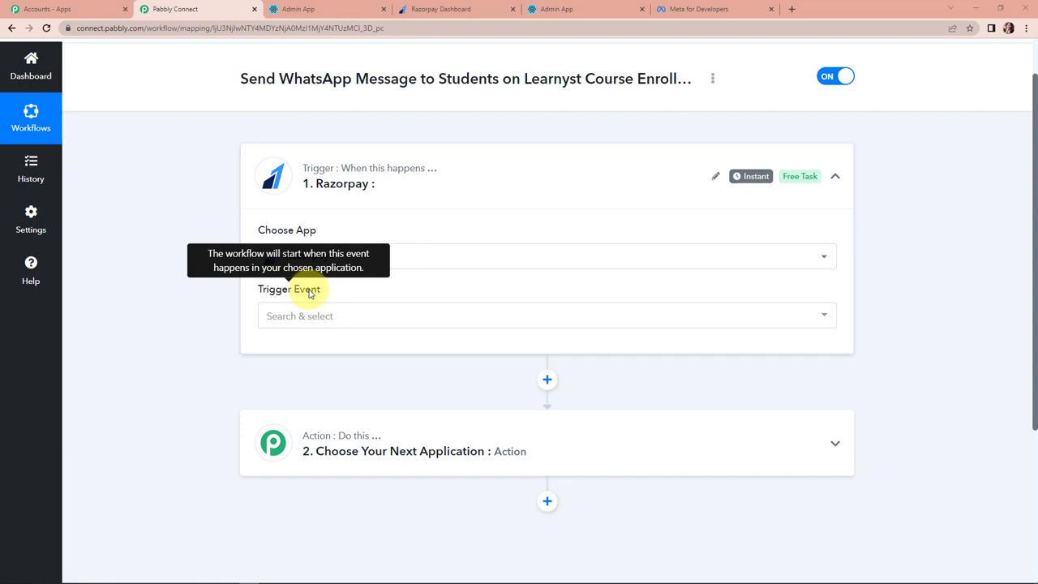
Choose Payment Captured as the Razorpay trigger event.
left_click(299, 319)
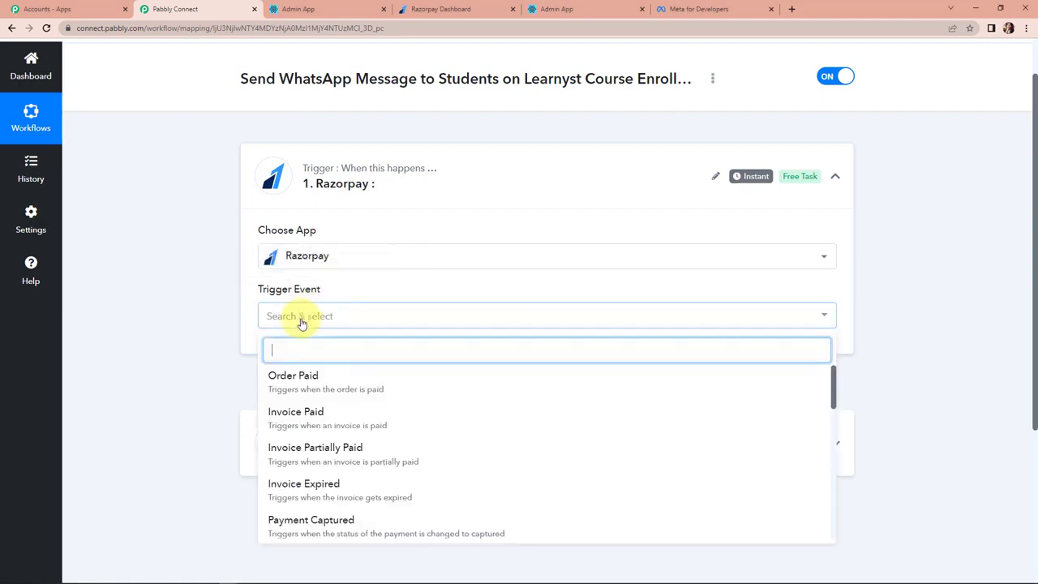
scroll(331, 493, "down", 3)
left_click(336, 421)
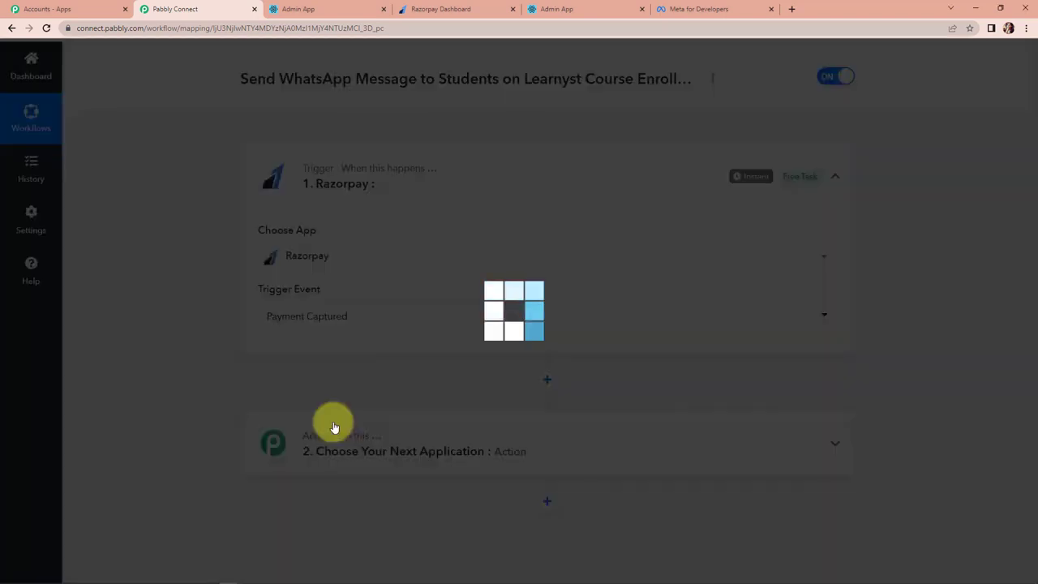
mouse_move(746, 180)
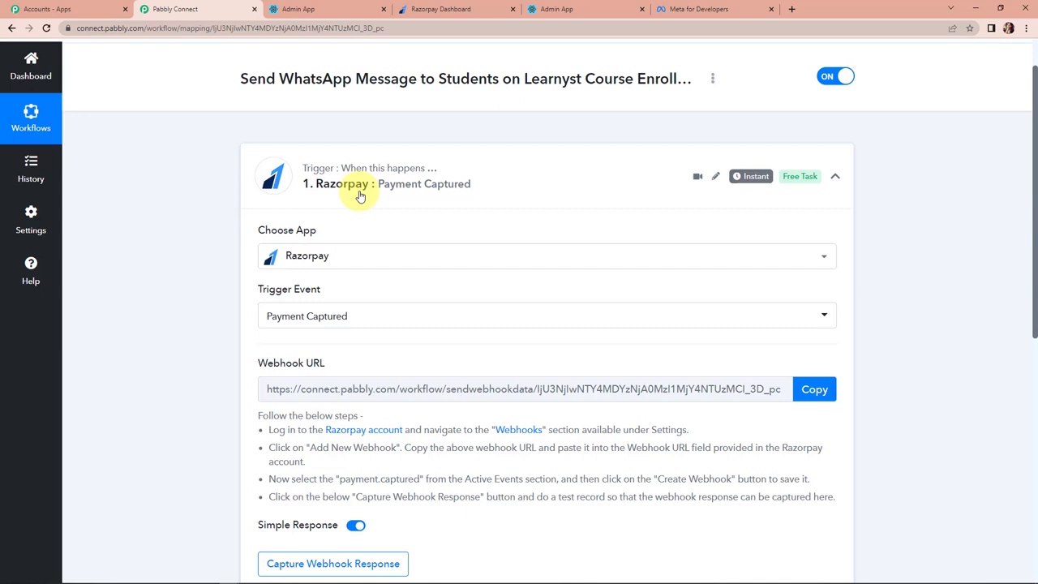
Copy the trigger's webhook URL and switch to the Razorpay dashboard.
scroll(921, 306, "down", 2)
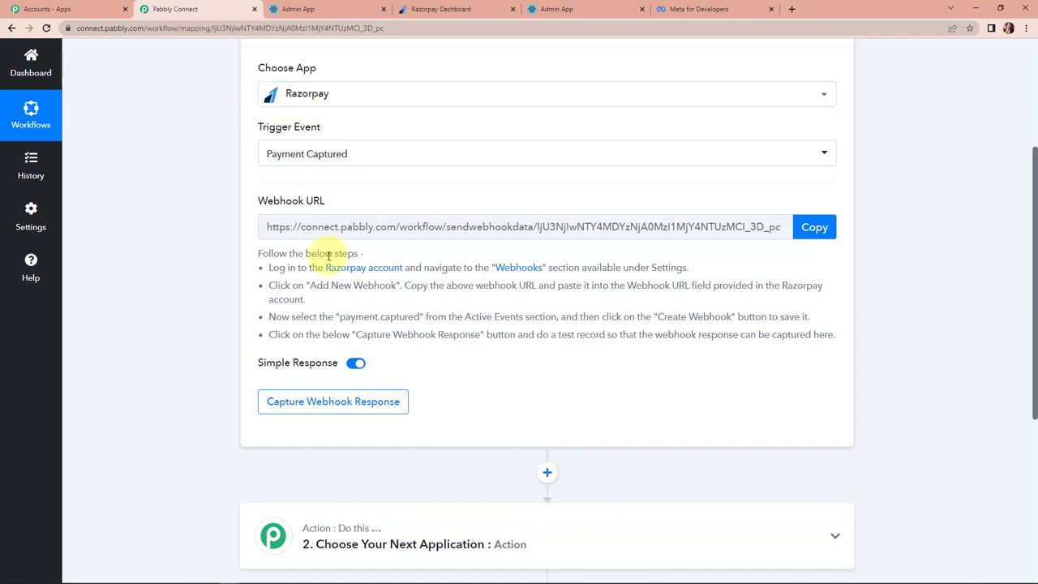
left_click(815, 226)
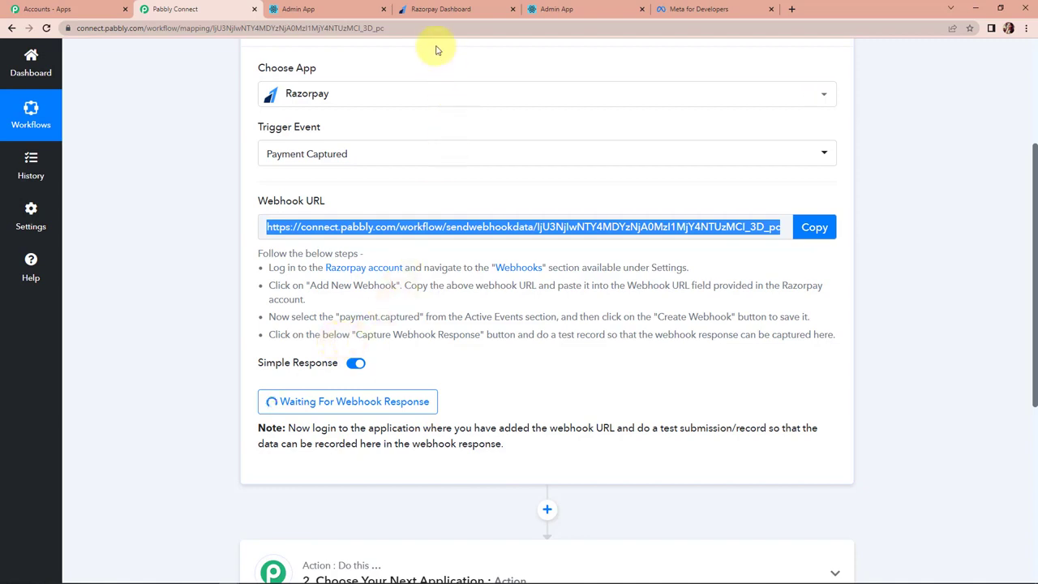
left_click(439, 9)
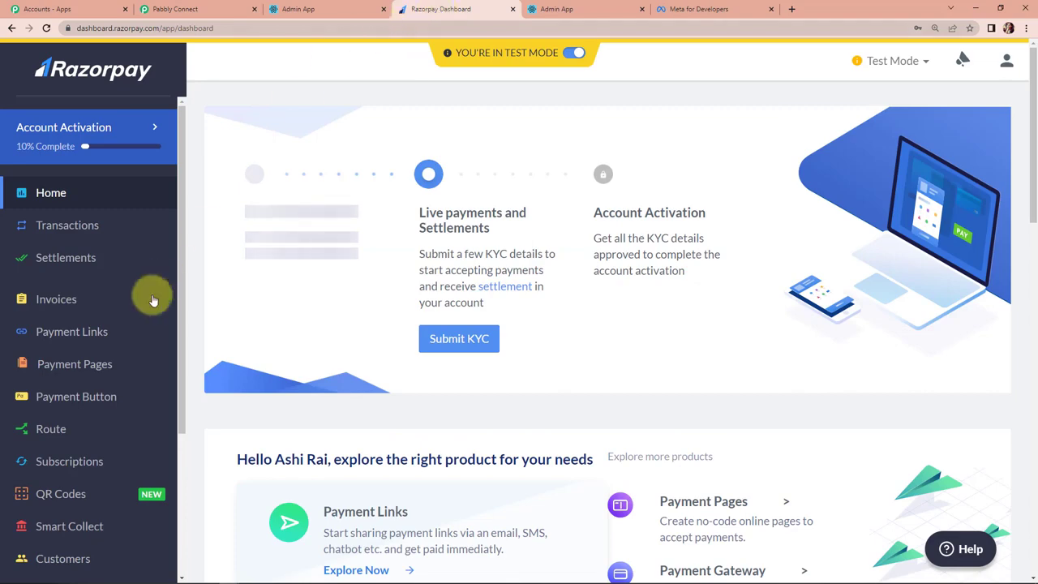
Create a Razorpay webhook using the pasted Pabbly URL, subscribed to payment.captured.
scroll(86, 325, "down", 5)
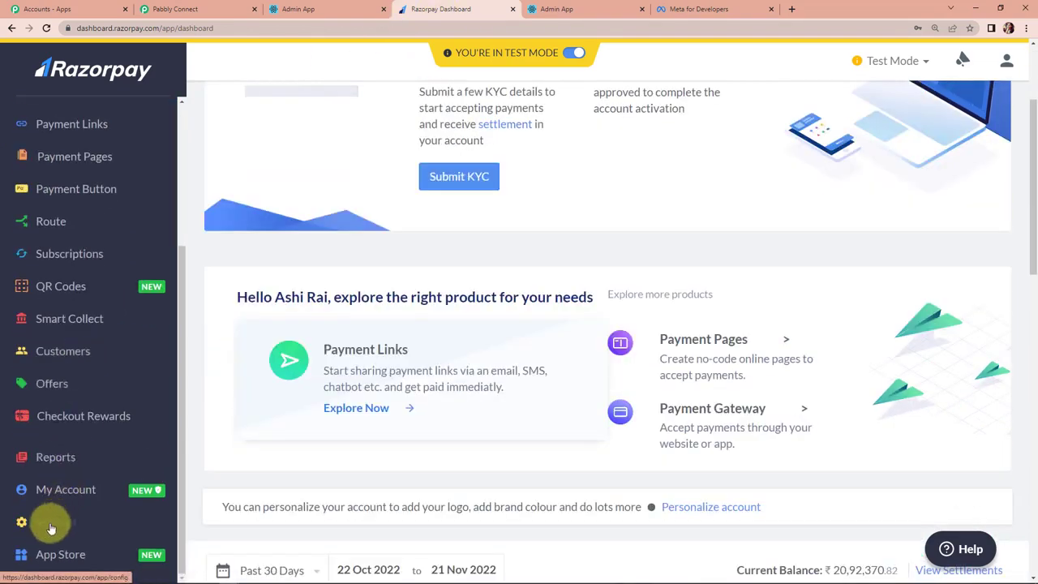
left_click(47, 521)
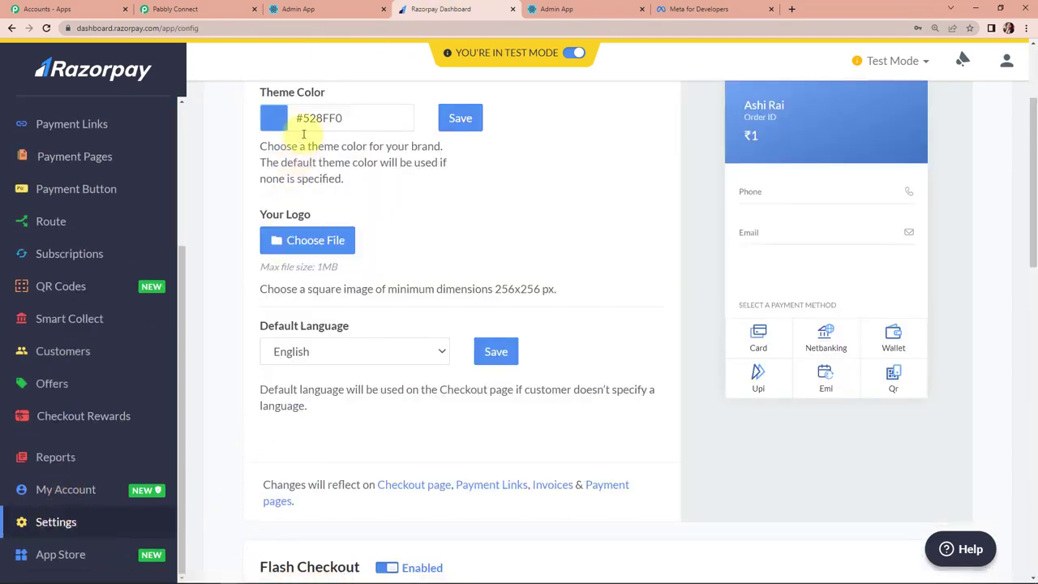
scroll(329, 190, "up", 2)
left_click(347, 122)
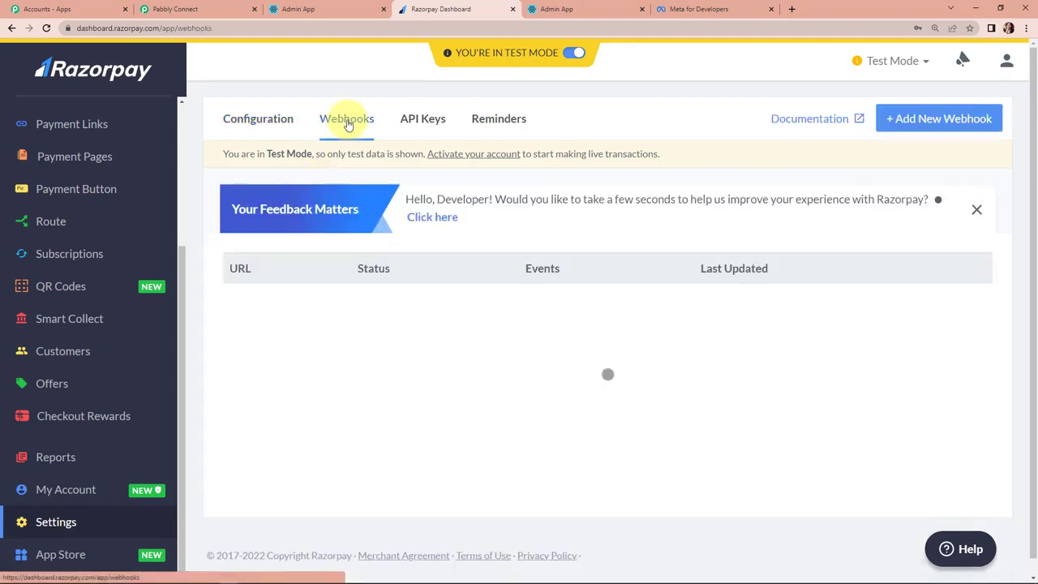
left_click(941, 120)
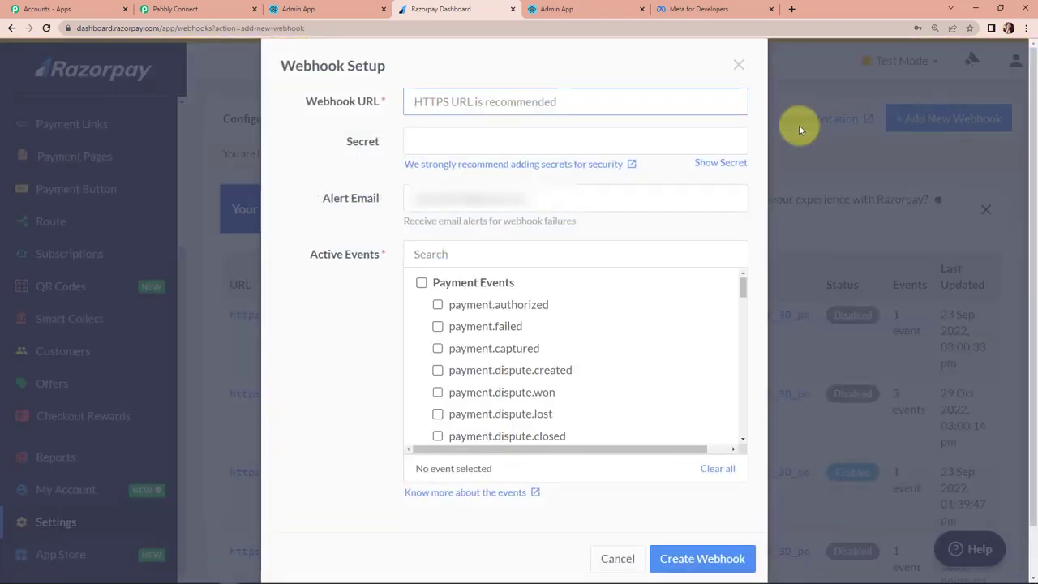
left_click(458, 98)
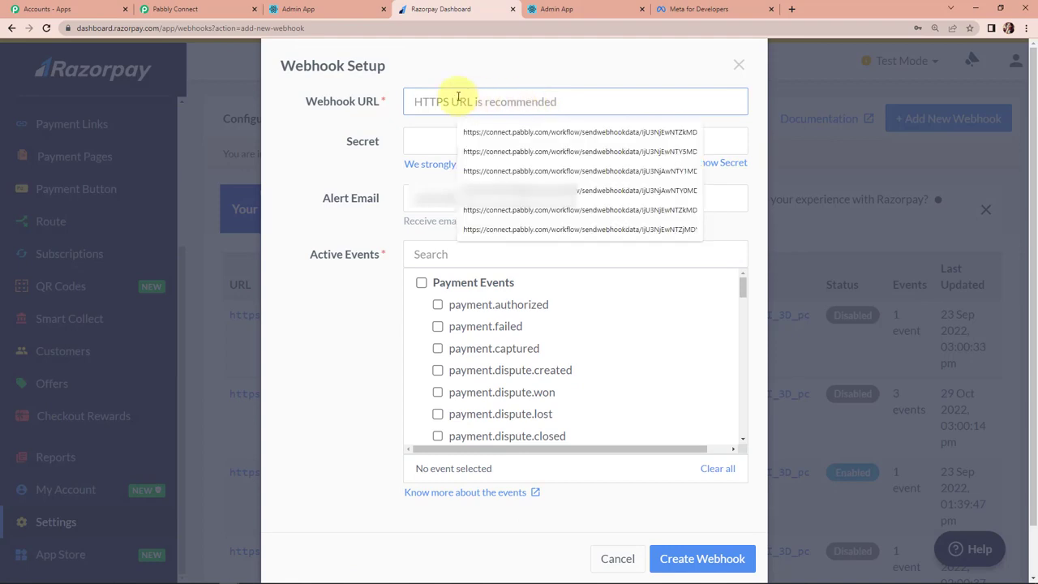
key("ctrl+v")
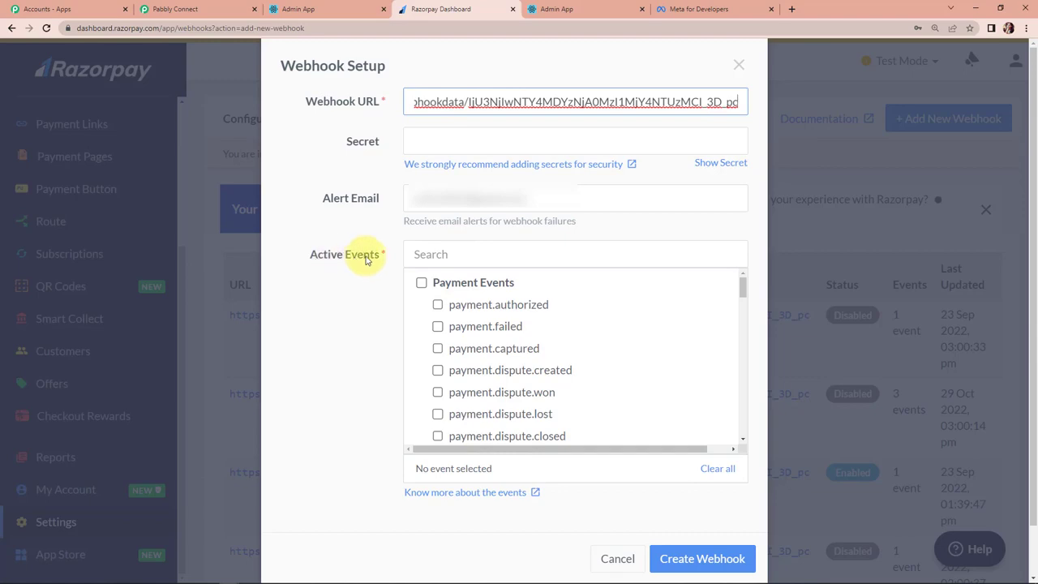
left_click(437, 350)
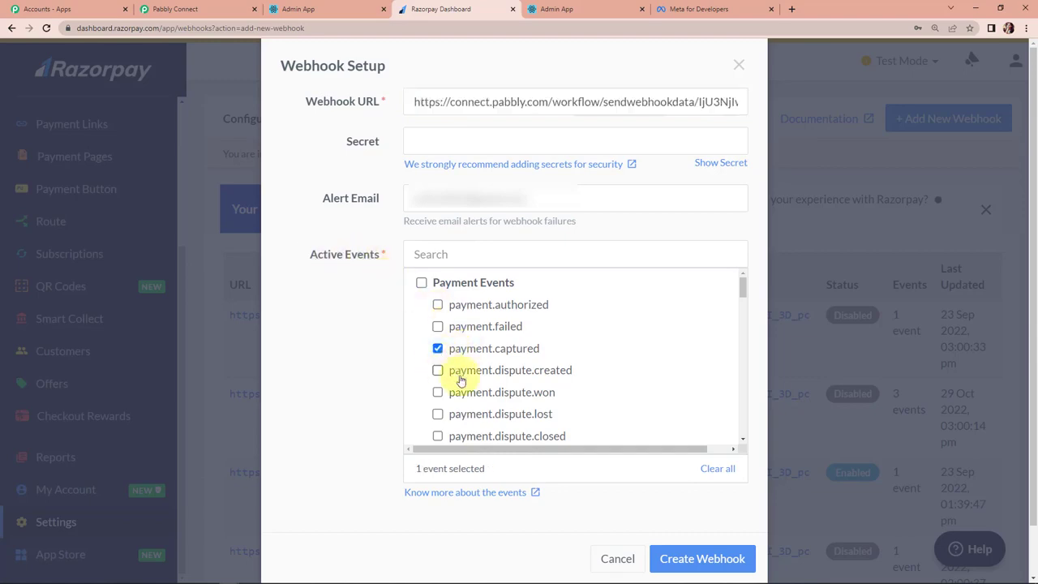
left_click(679, 560)
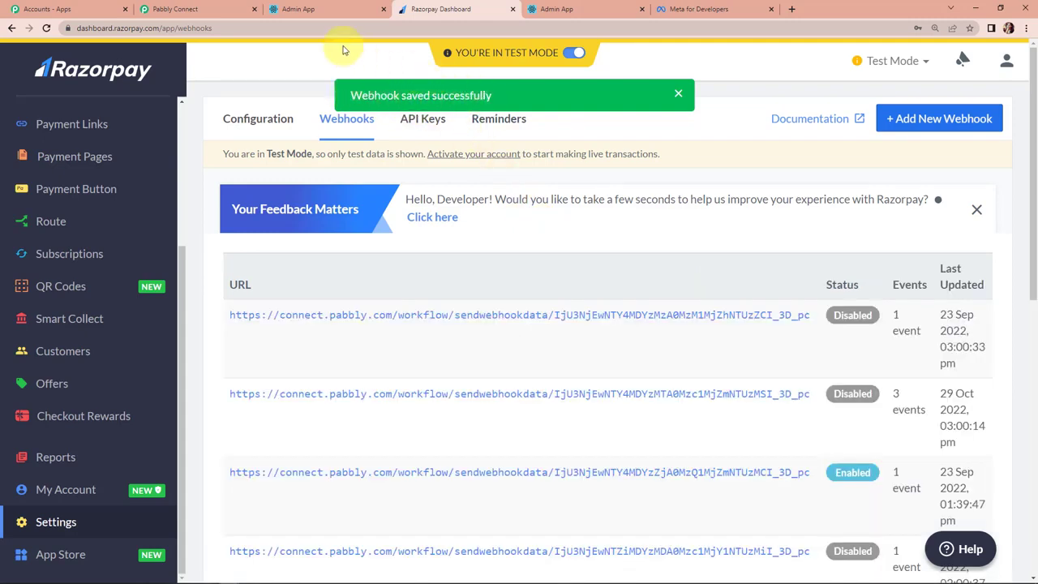
Copy the Online PHP Course for Beginners payment page URL and open a new browser tab.
left_click(199, 10)
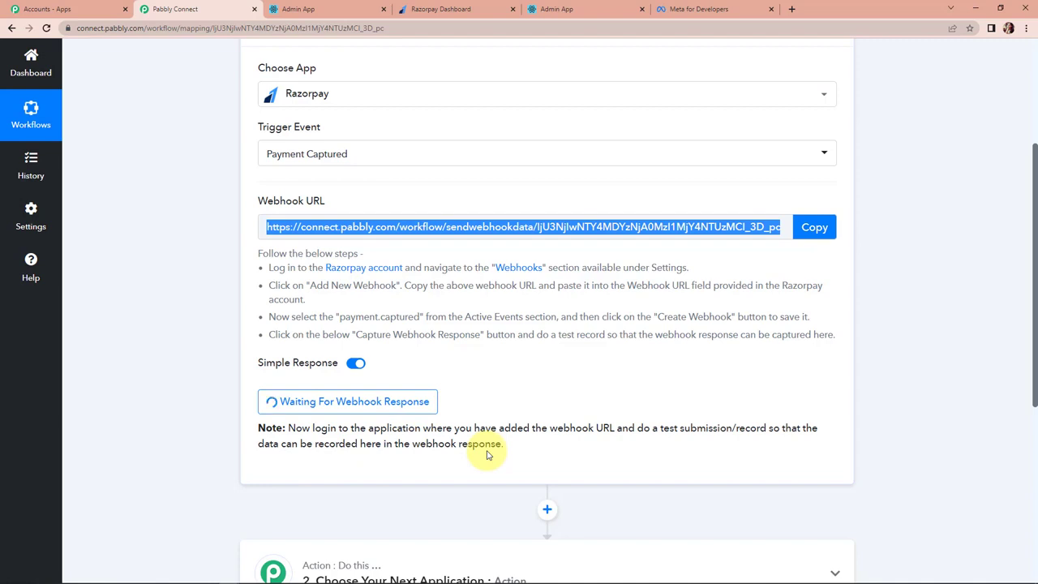
left_click(432, 12)
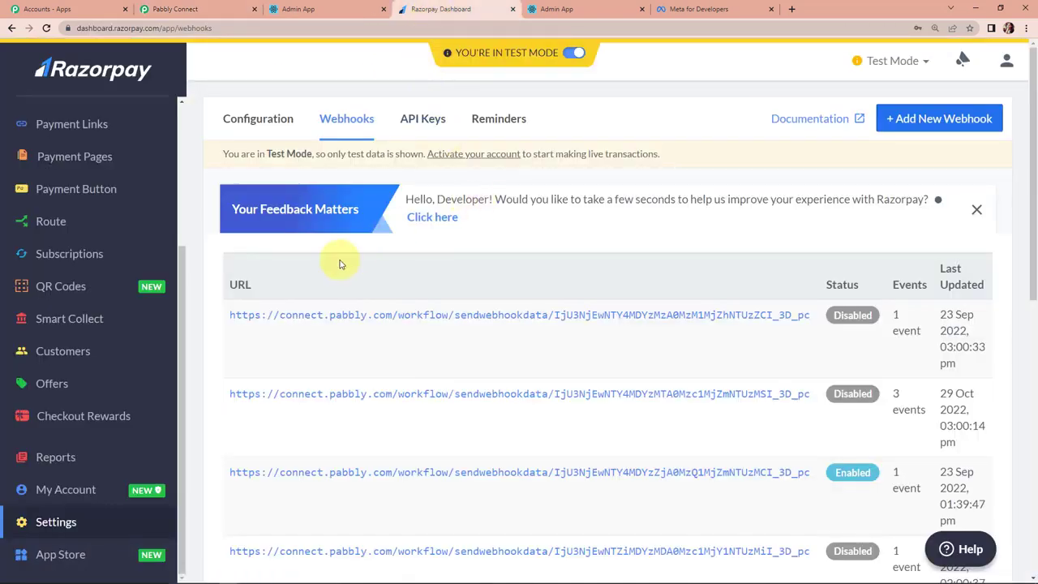
scroll(73, 260, "up", 3)
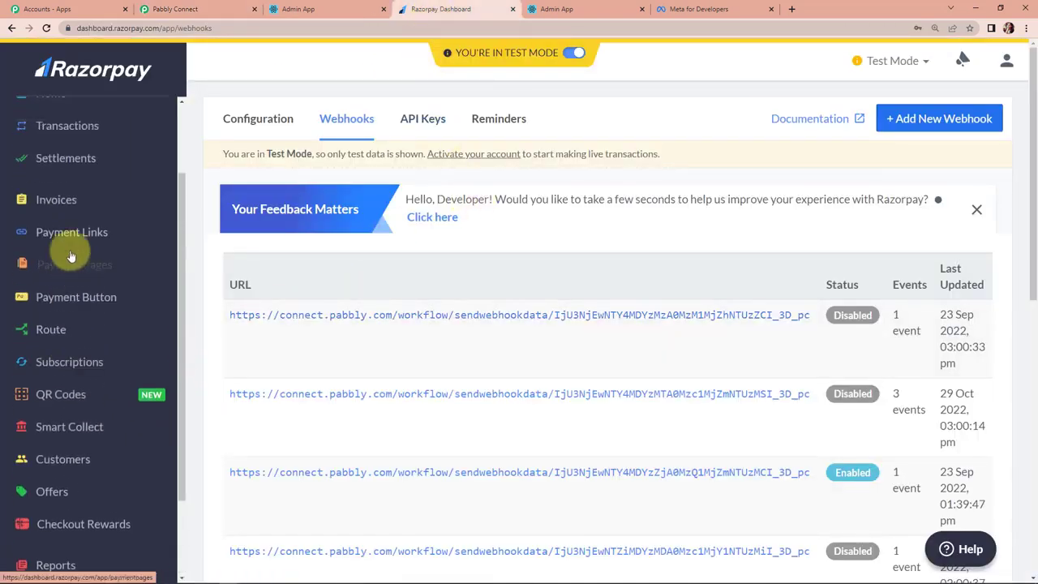
left_click(68, 268)
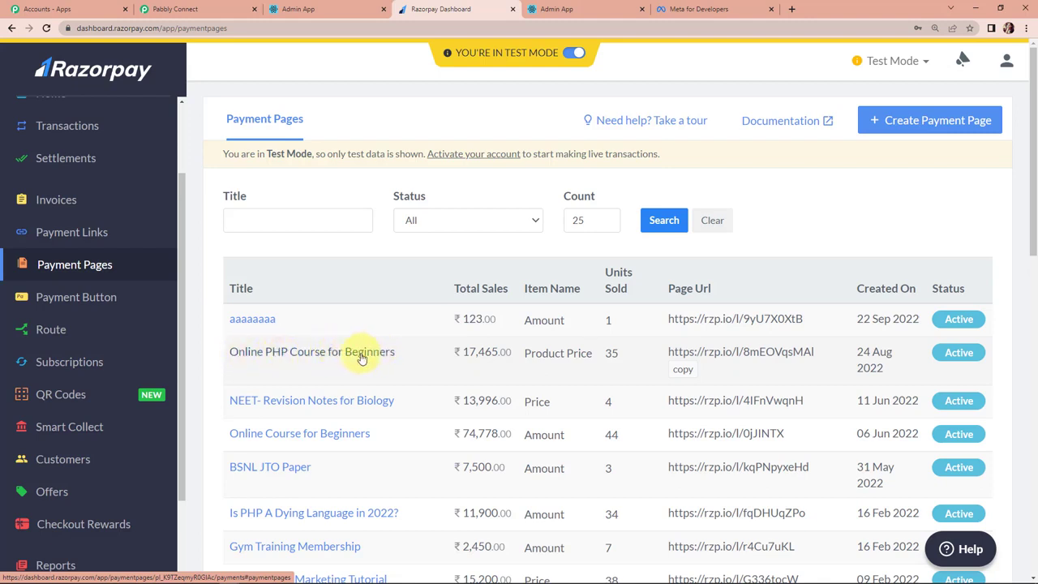
left_click(360, 355)
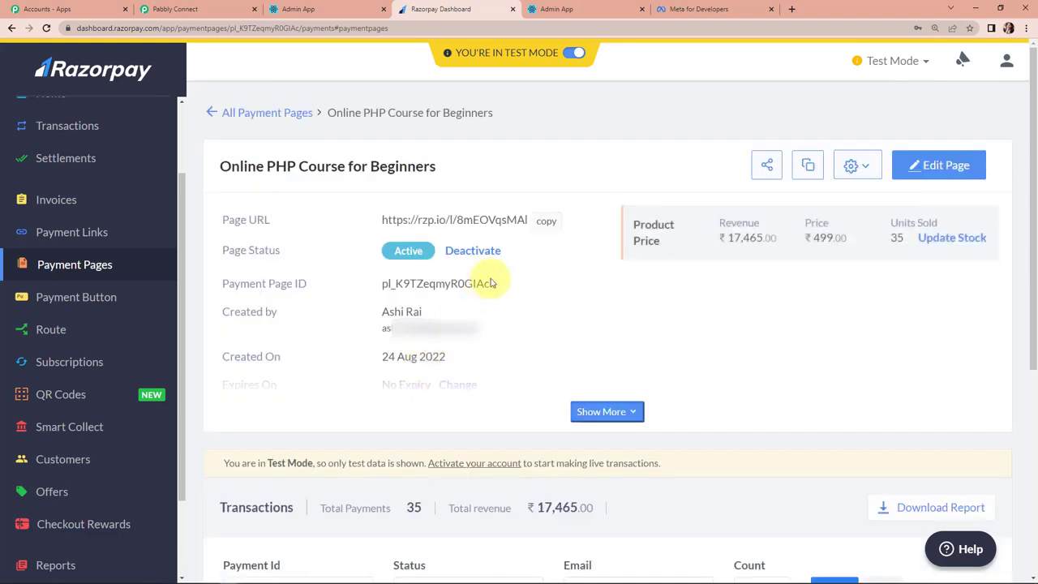
left_click(545, 220)
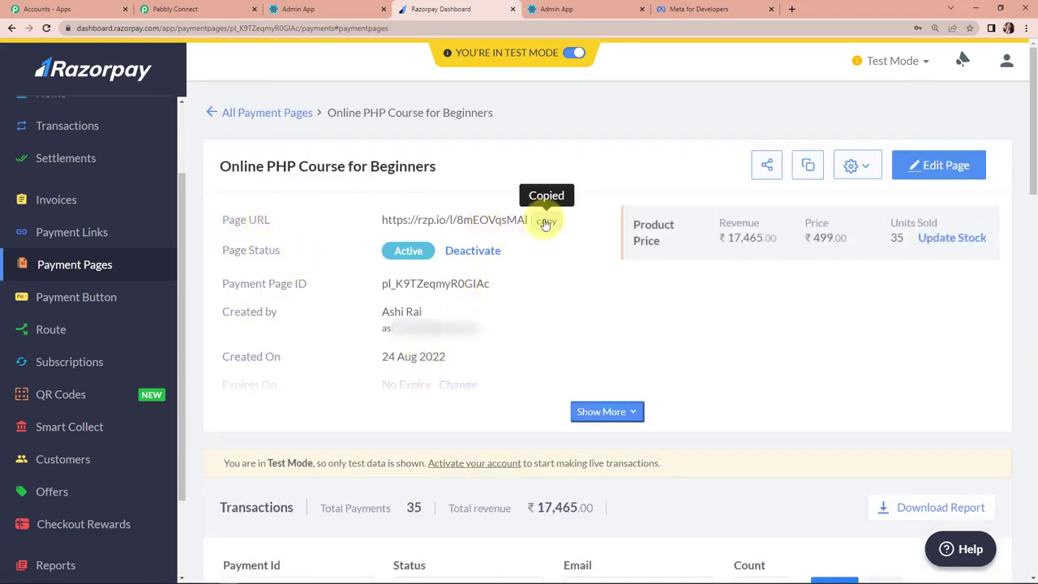
left_click(791, 9)
left_click(789, 30)
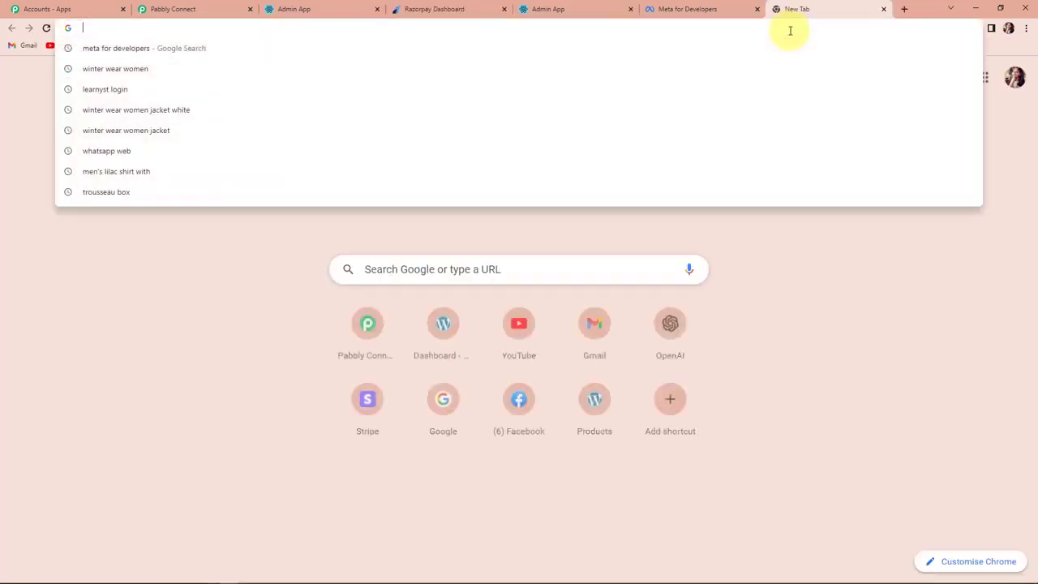
Load the payment page, choose Online PHP Course for Beginners, and fill the learner's name, e-mail and WhatsApp number.
key("ctrl+v")
key("Return")
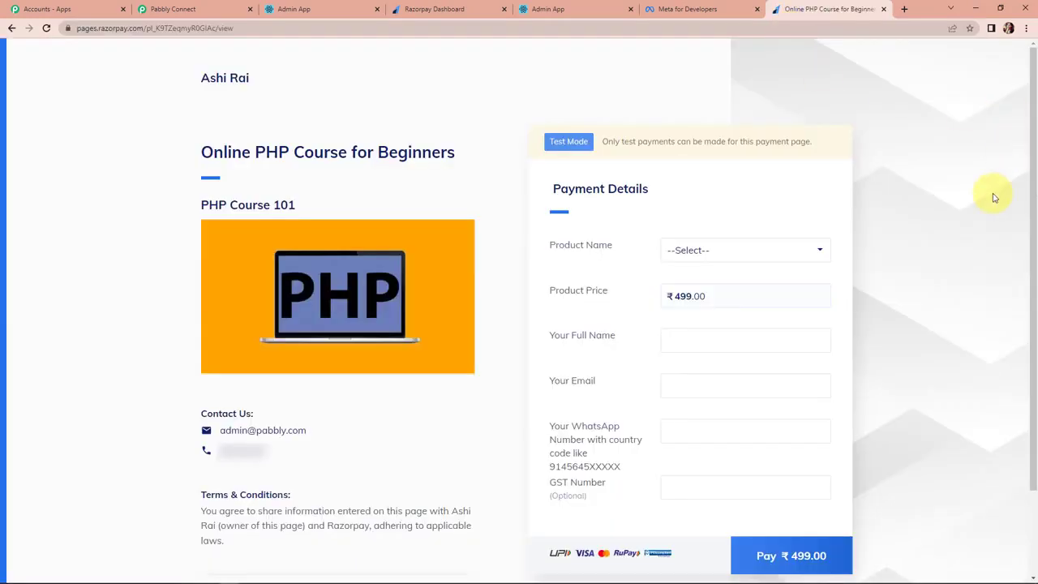
scroll(992, 196, "down", 2)
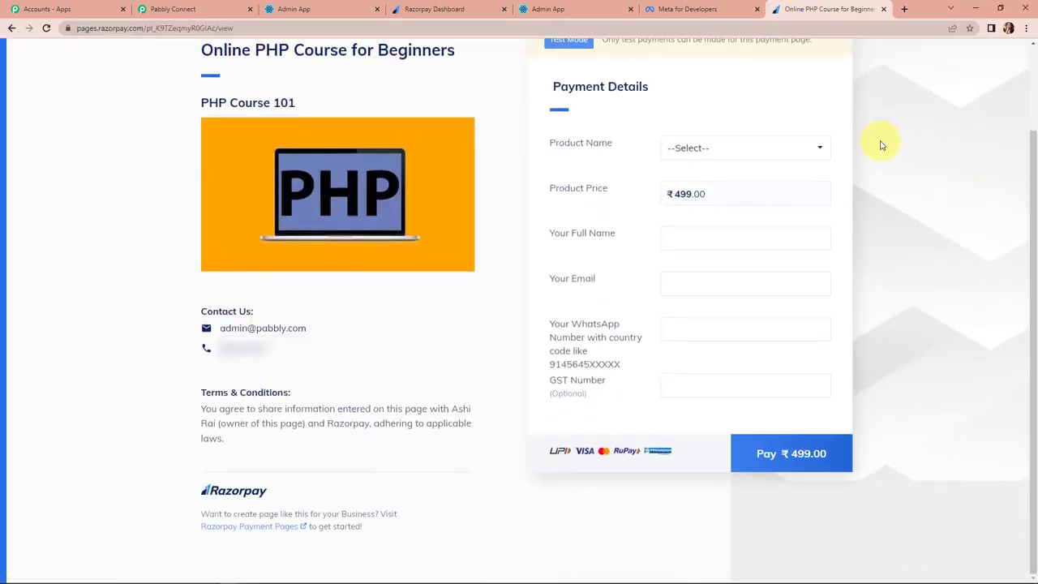
left_click(815, 147)
left_click(741, 180)
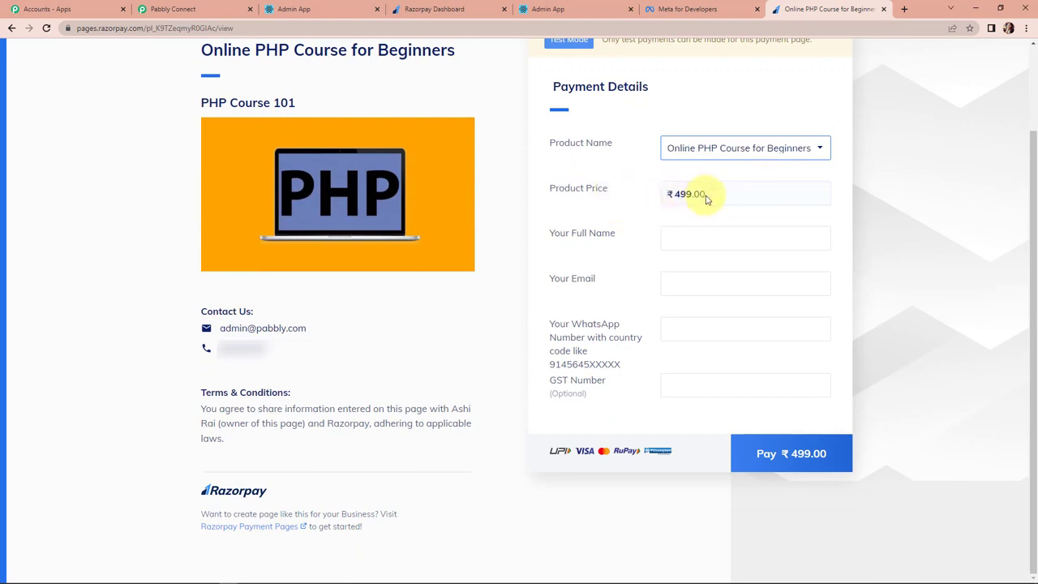
left_click(702, 235)
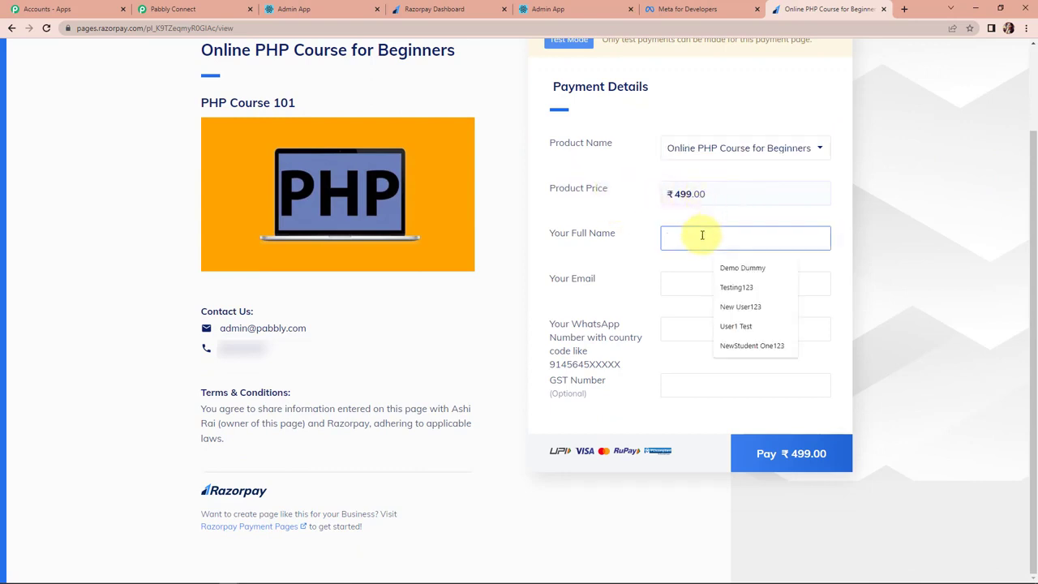
left_click(738, 306)
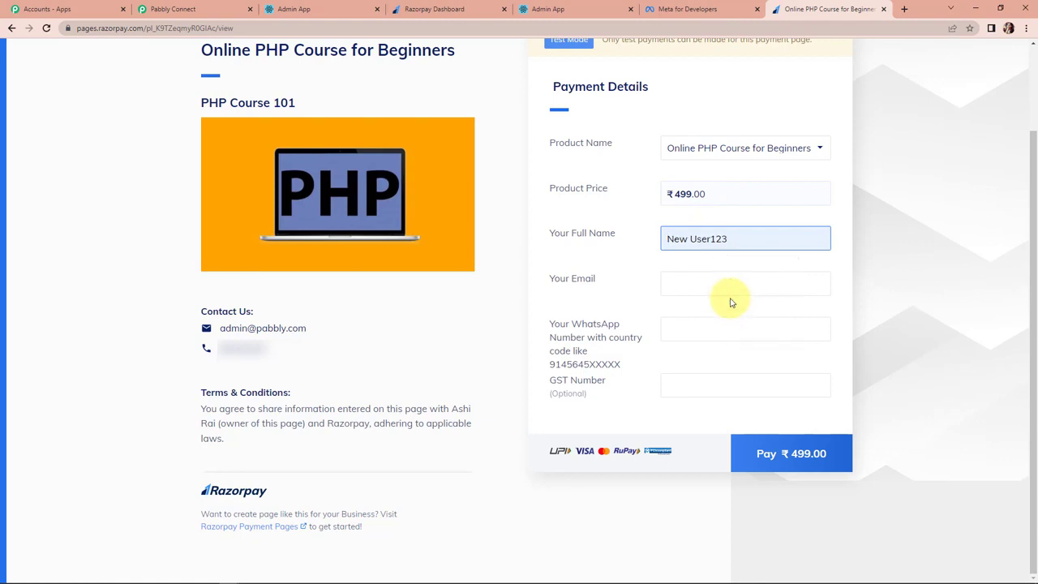
left_click(728, 289)
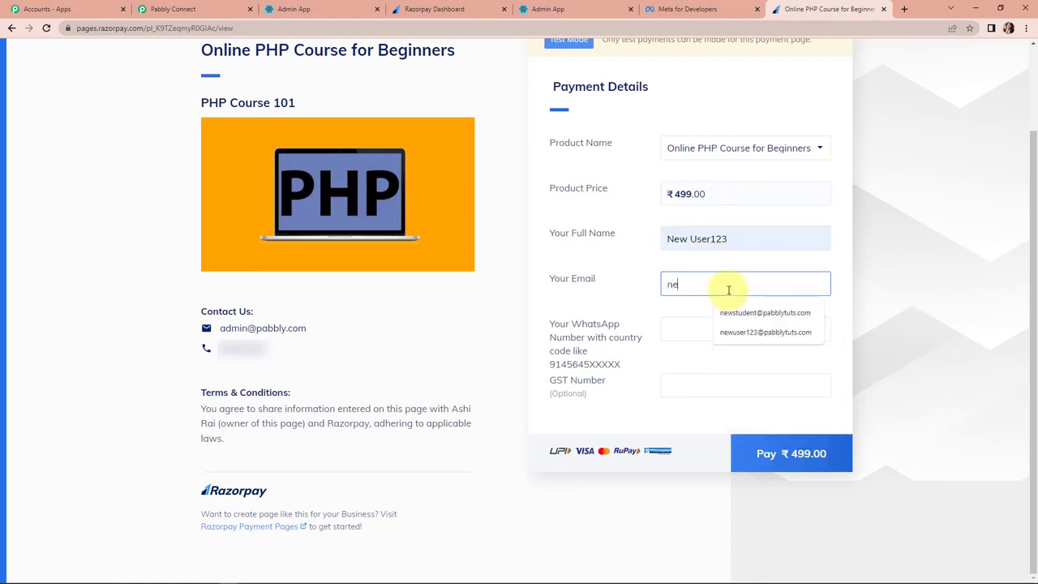
left_click(745, 331)
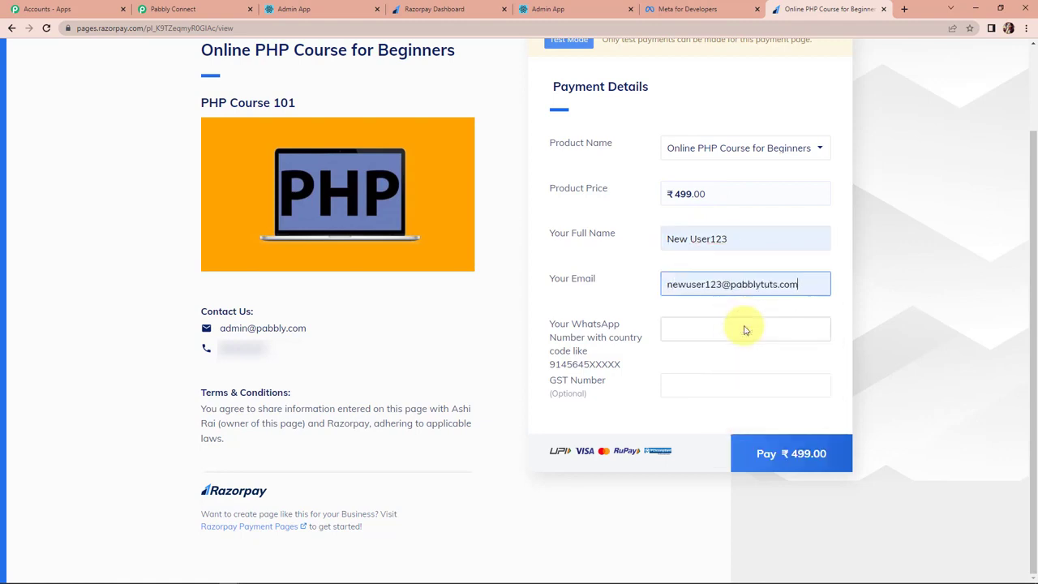
left_click(736, 330)
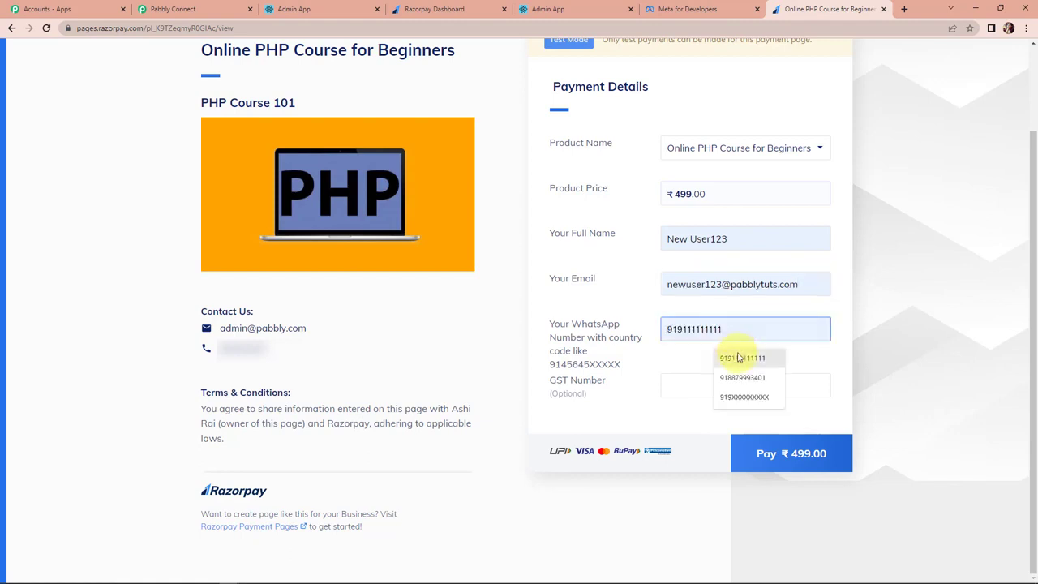
left_click(739, 362)
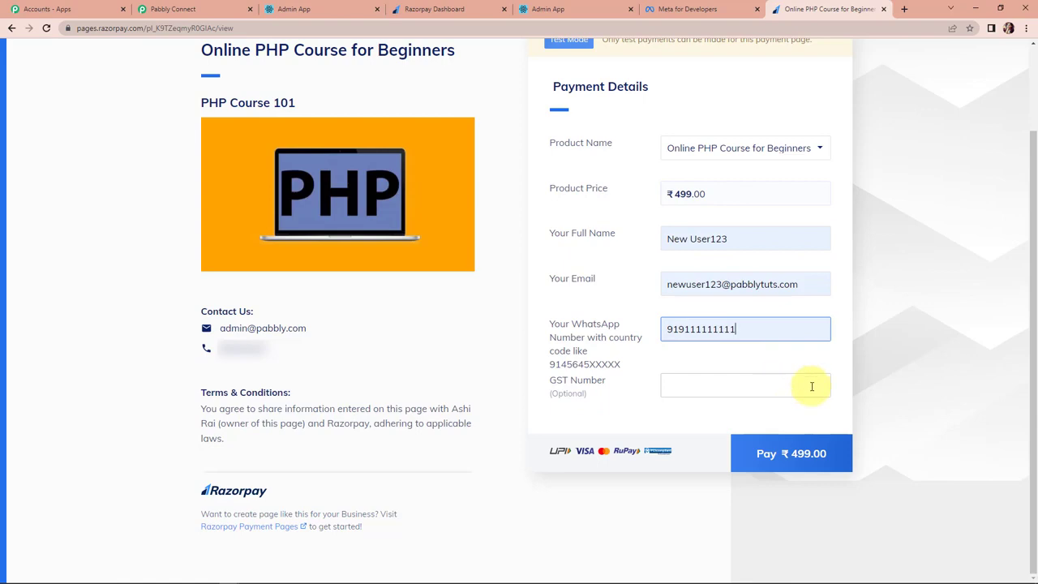
left_click(815, 462)
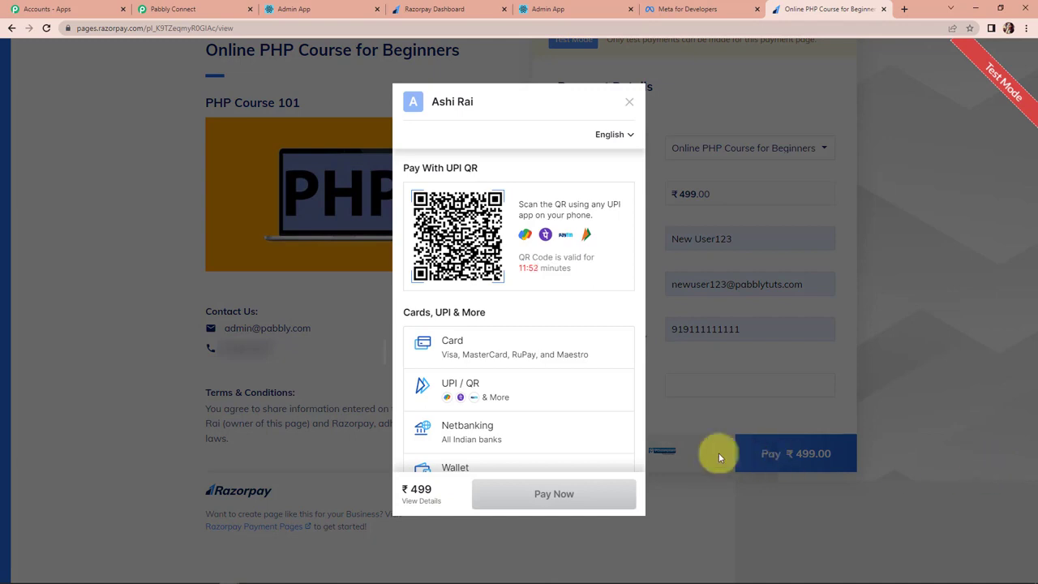
left_click(493, 343)
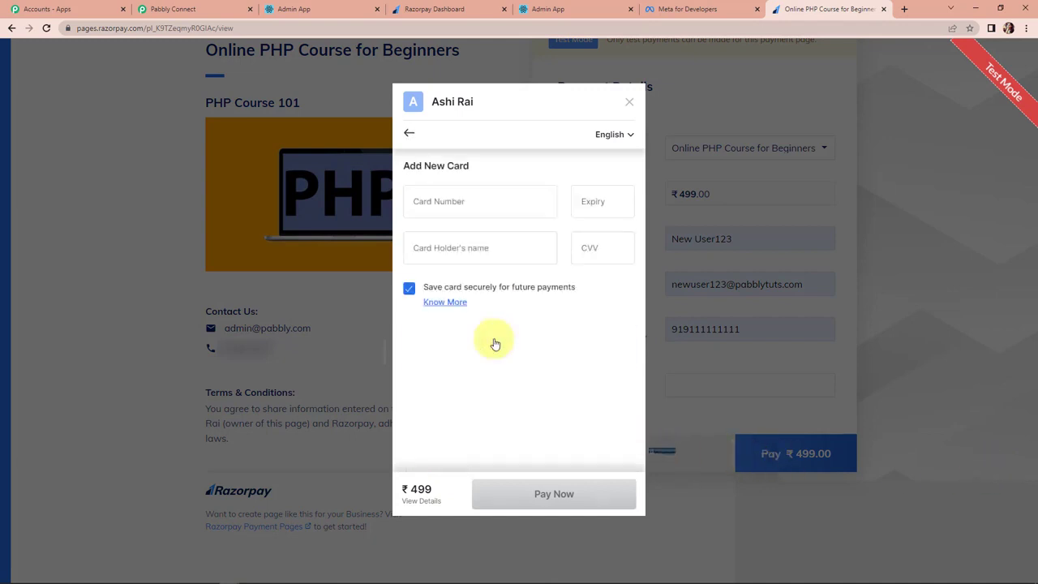
left_click(469, 199)
left_click(509, 246)
left_click(612, 251)
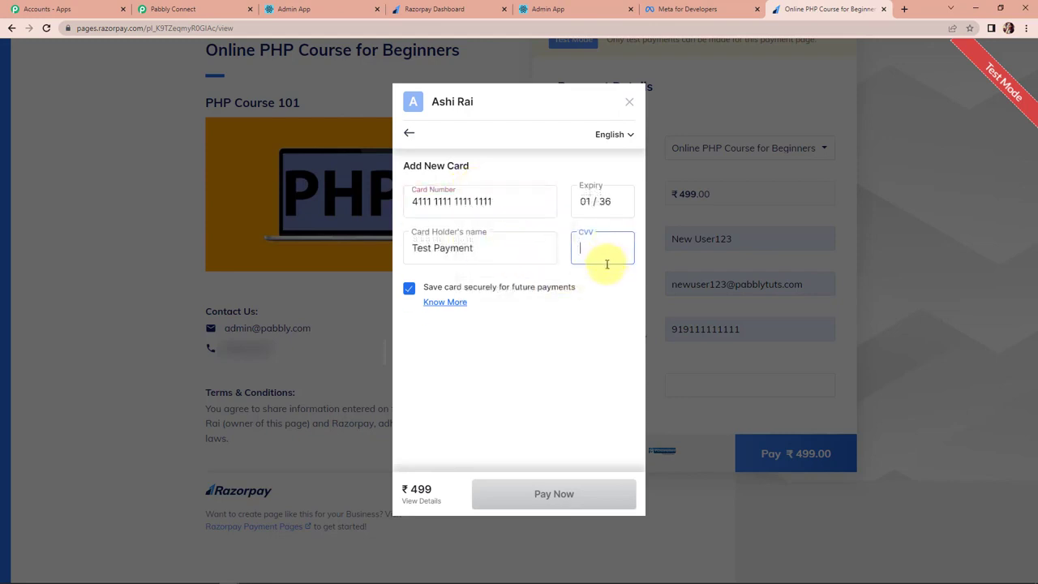
type("123")
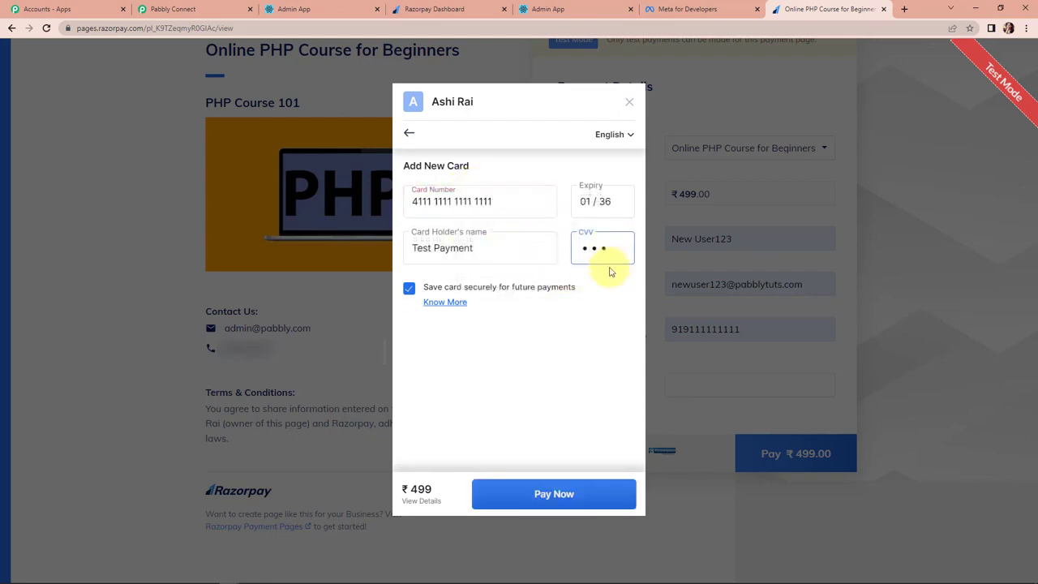
left_click(594, 494)
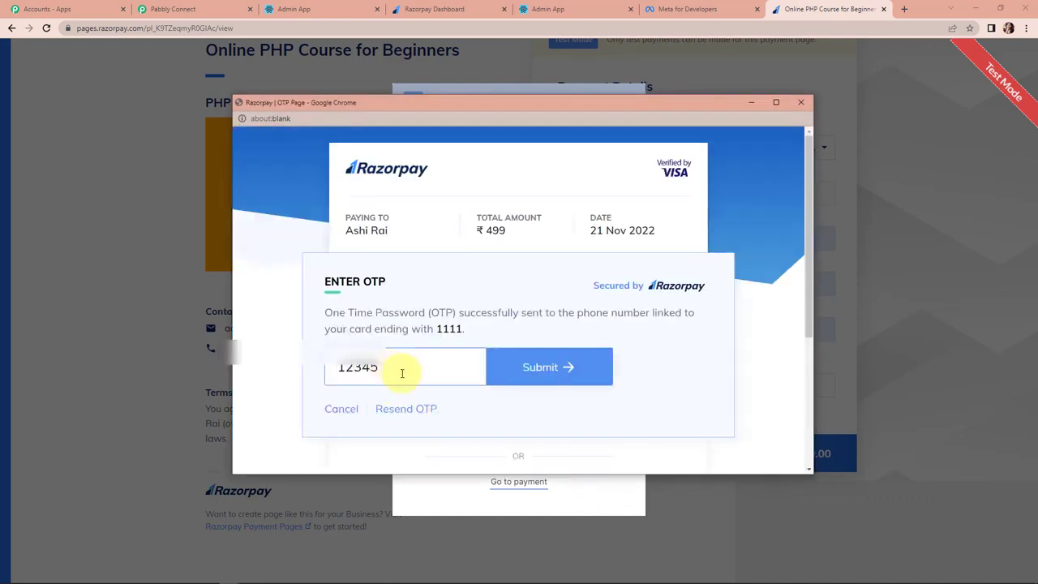
left_click(523, 380)
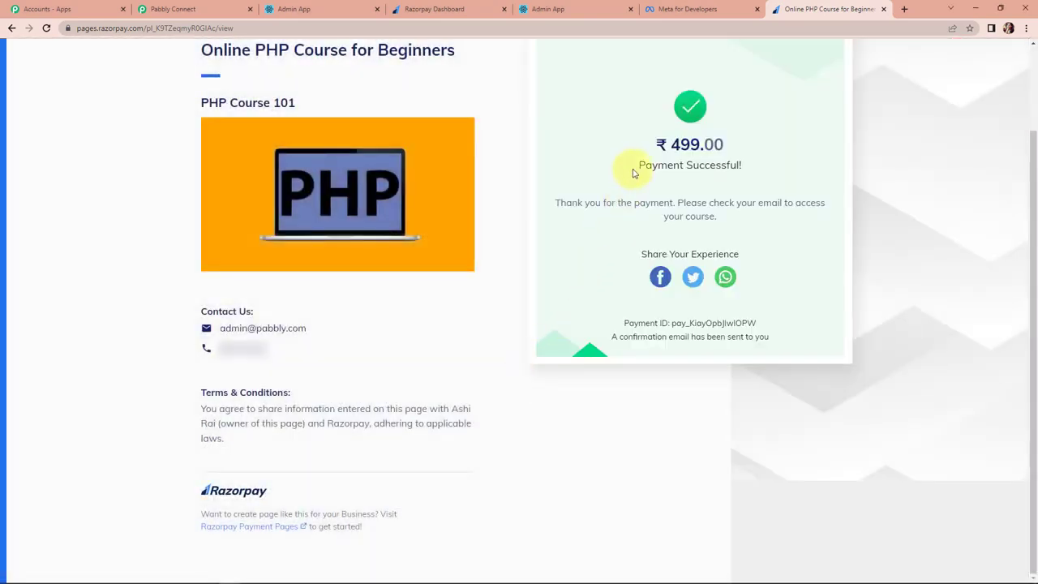
left_click_drag(637, 165, 756, 169)
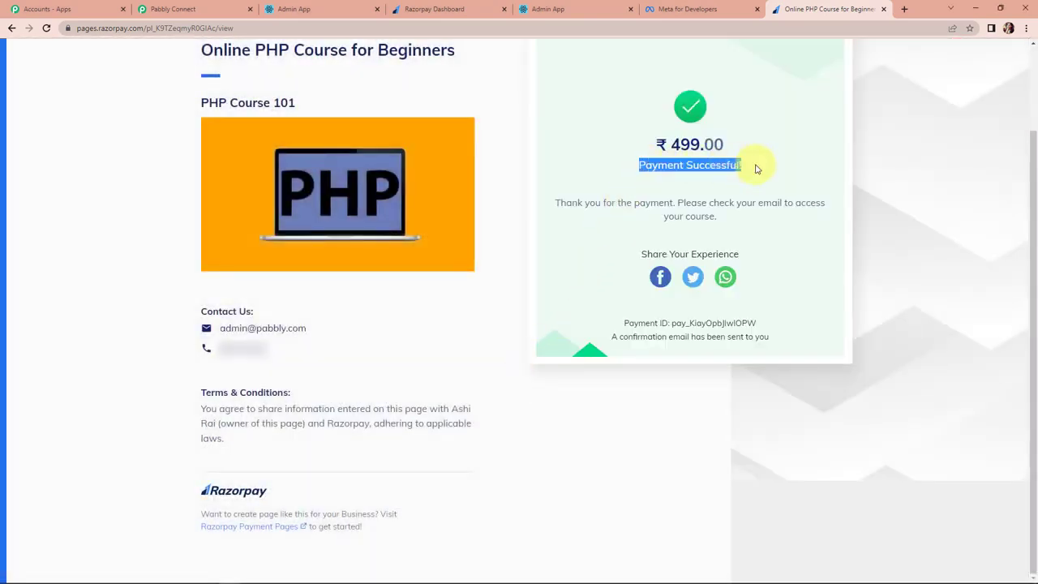
Review the Razorpay trigger's received webhook fields, including Base Amount 49900.
left_click(180, 9)
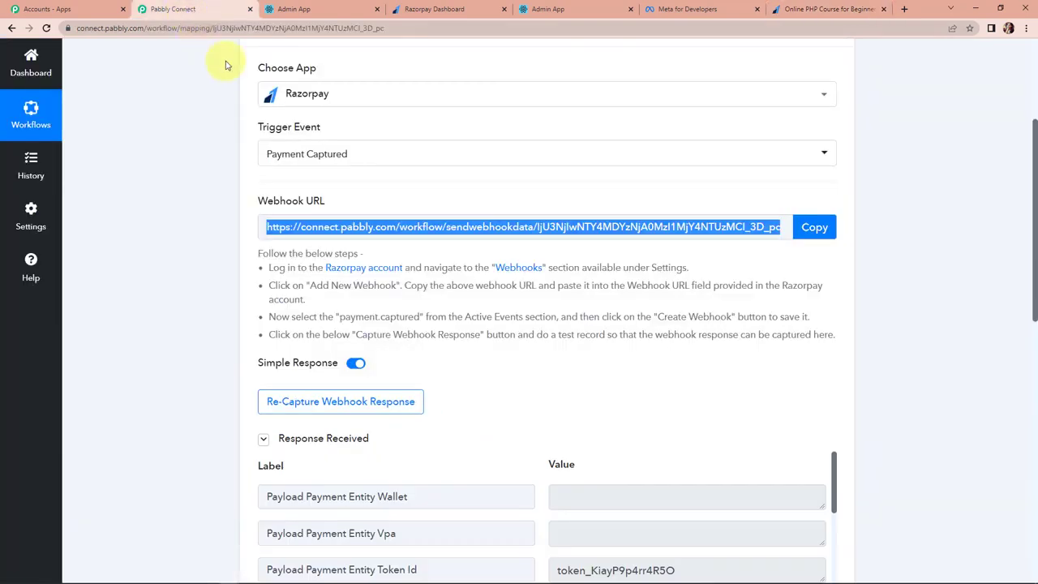
scroll(935, 419, "down", 4)
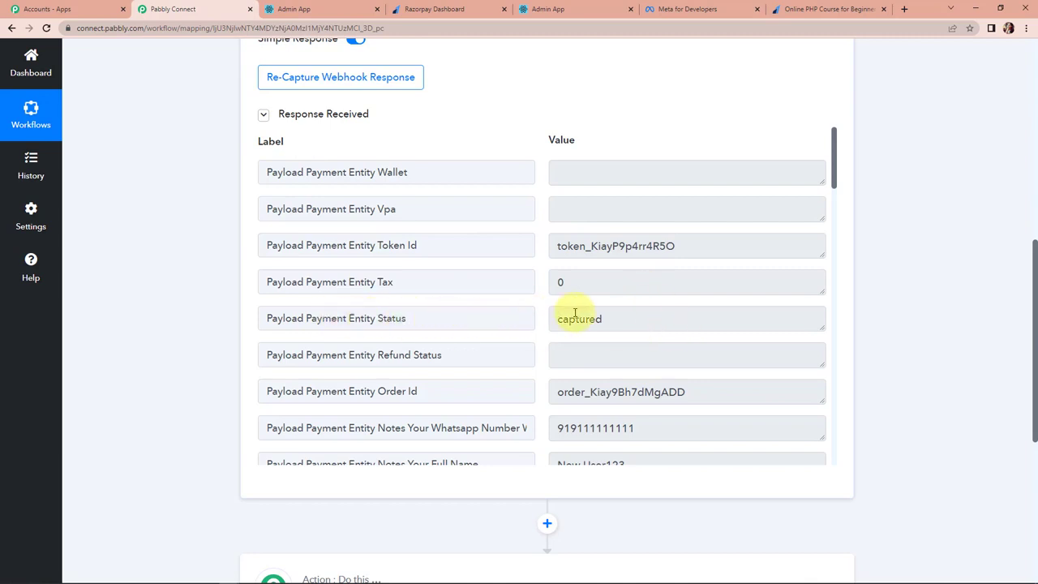
scroll(626, 340, "down", 2)
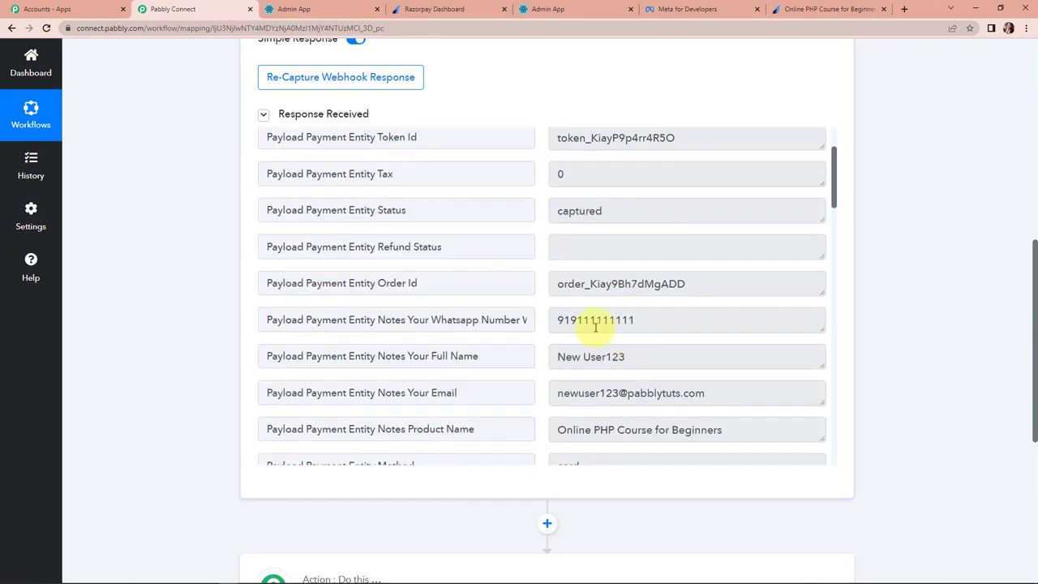
scroll(632, 317, "down", 3)
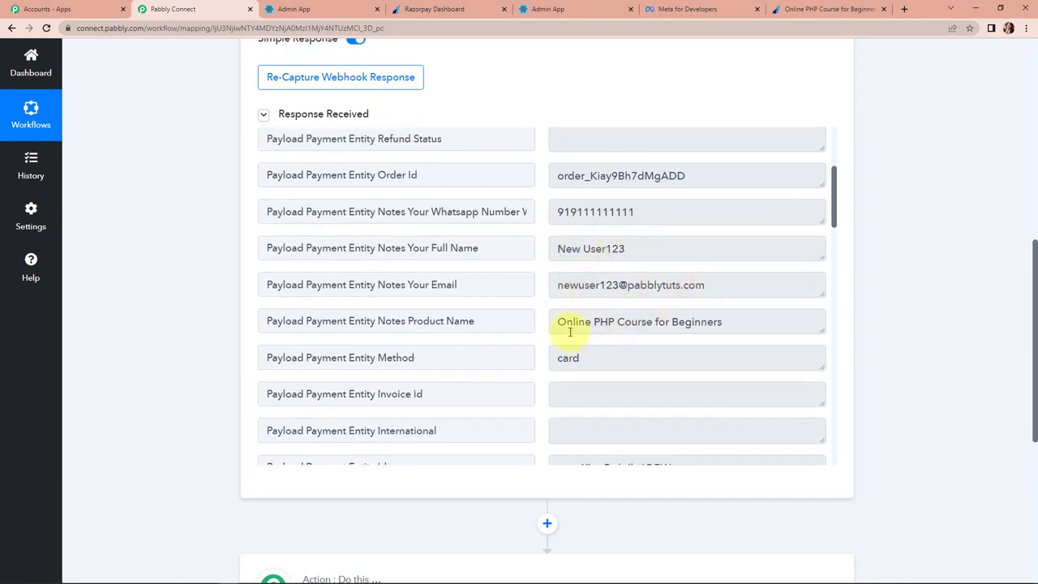
left_click_drag(558, 320, 737, 326)
scroll(732, 345, "down", 5)
scroll(697, 244, "down", 8)
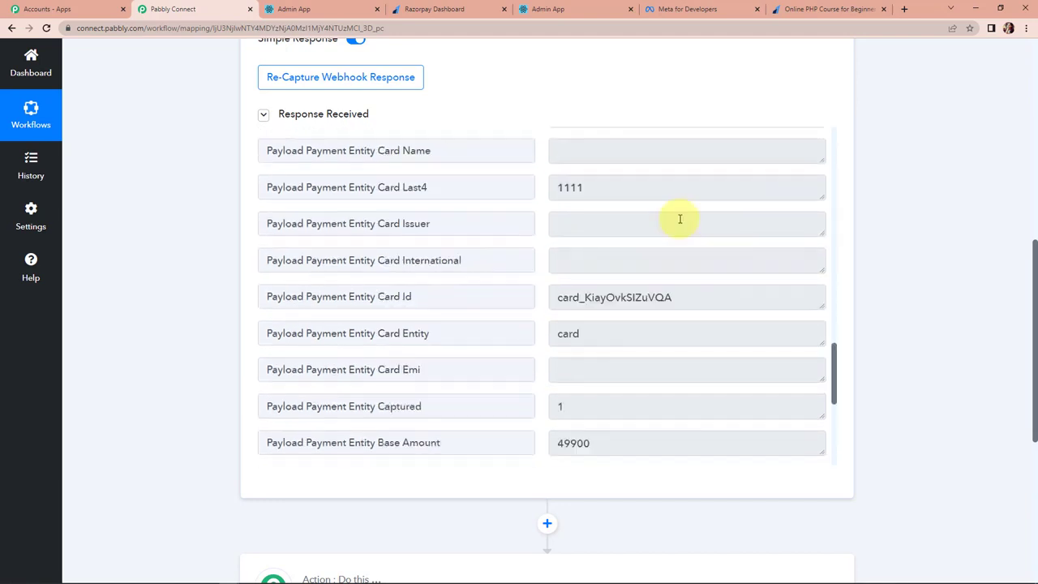
left_click(558, 334)
left_click_drag(558, 335, 603, 334)
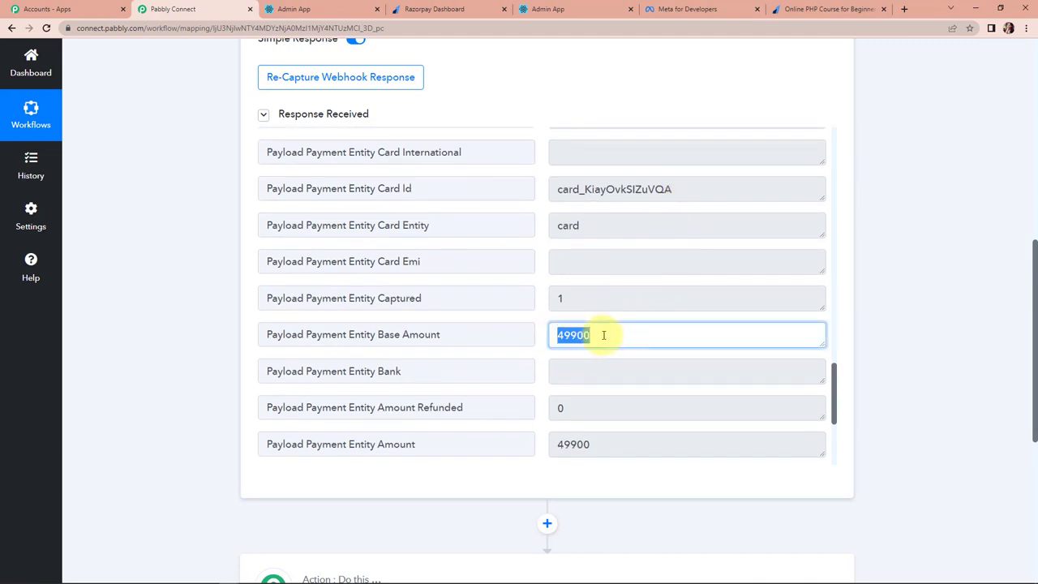
scroll(603, 335, "down", 1)
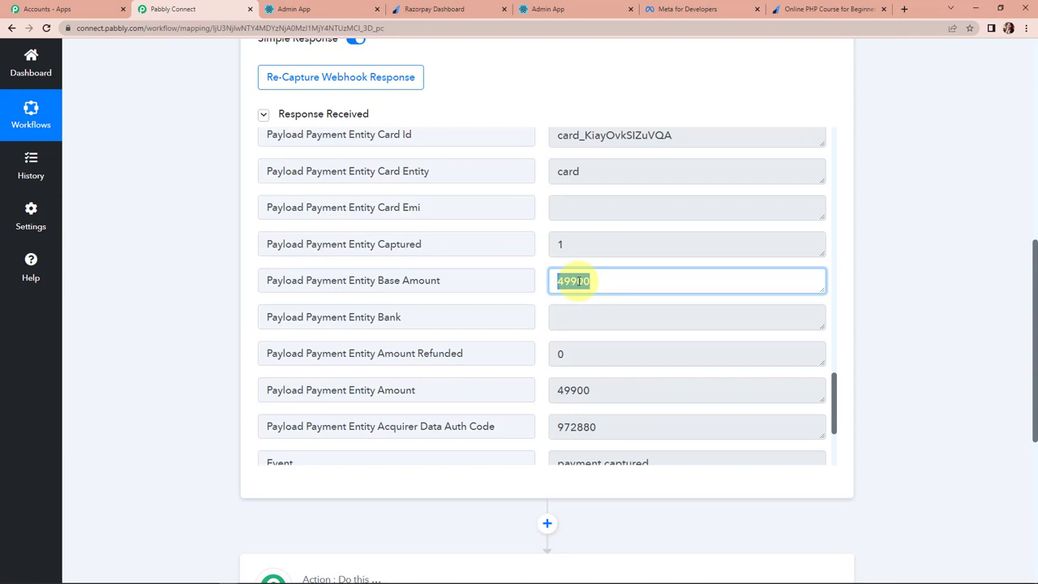
left_click(577, 281)
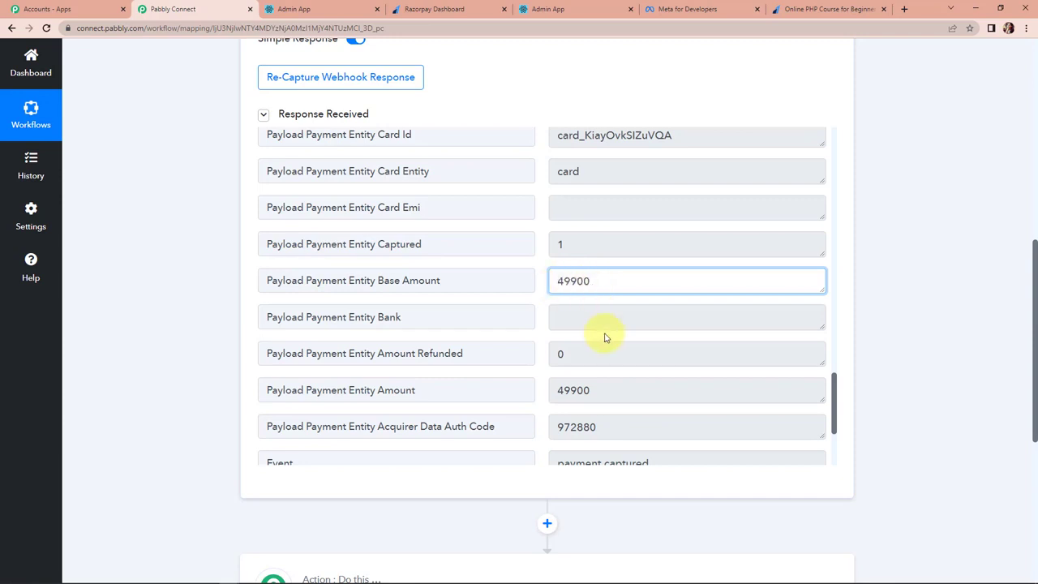
scroll(604, 334, "down", 4)
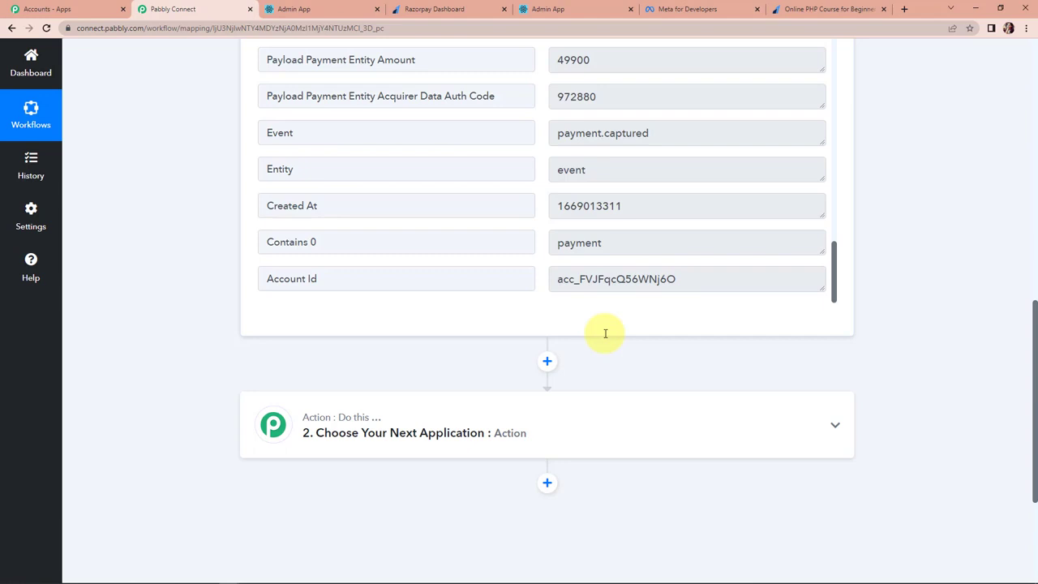
scroll(609, 324, "down", 3)
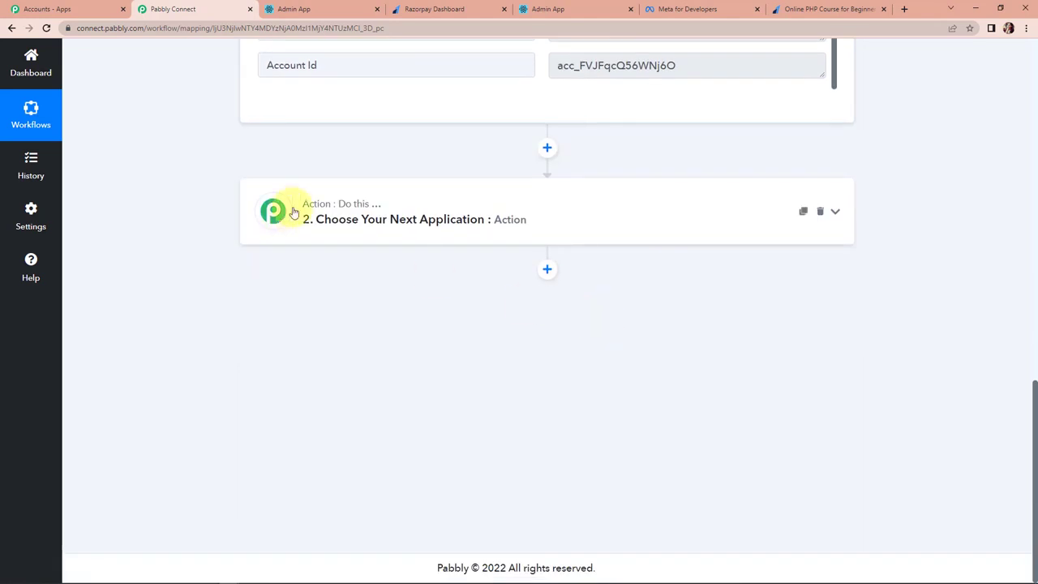
Add a Filter step on the payment's product name field with the Equal to condition.
left_click(347, 213)
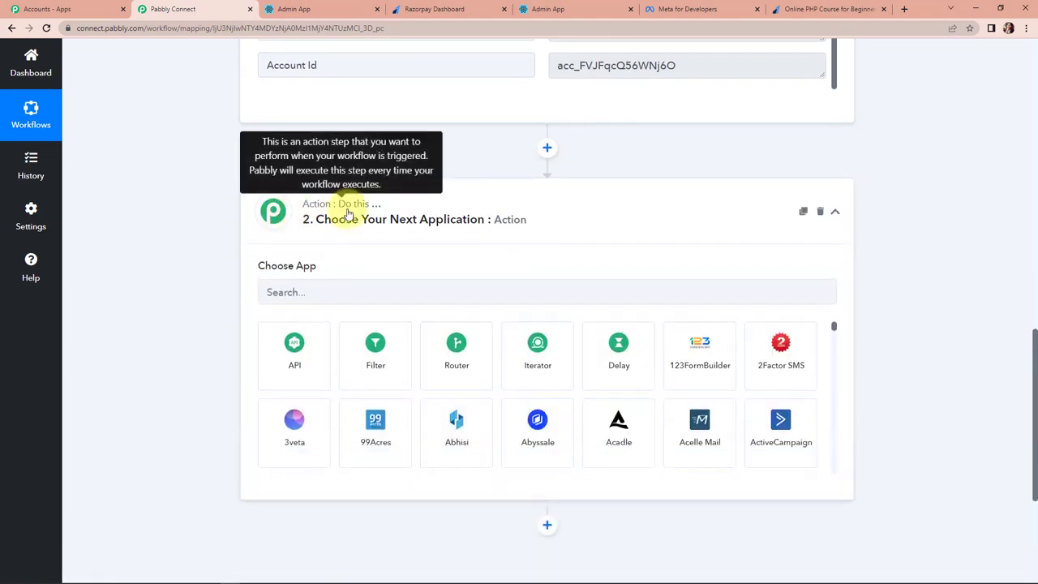
left_click(389, 353)
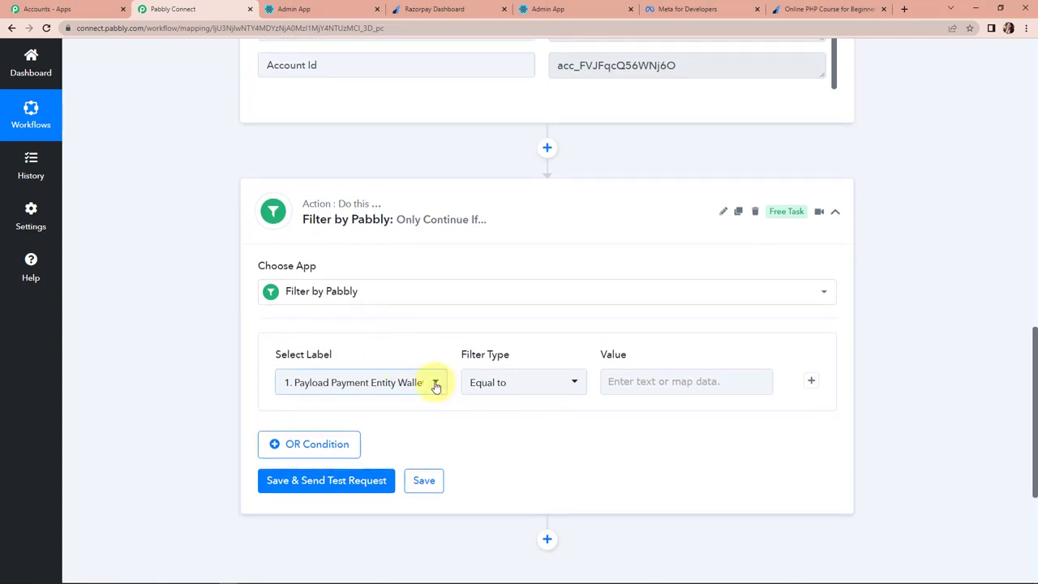
left_click(435, 386)
left_click(359, 318)
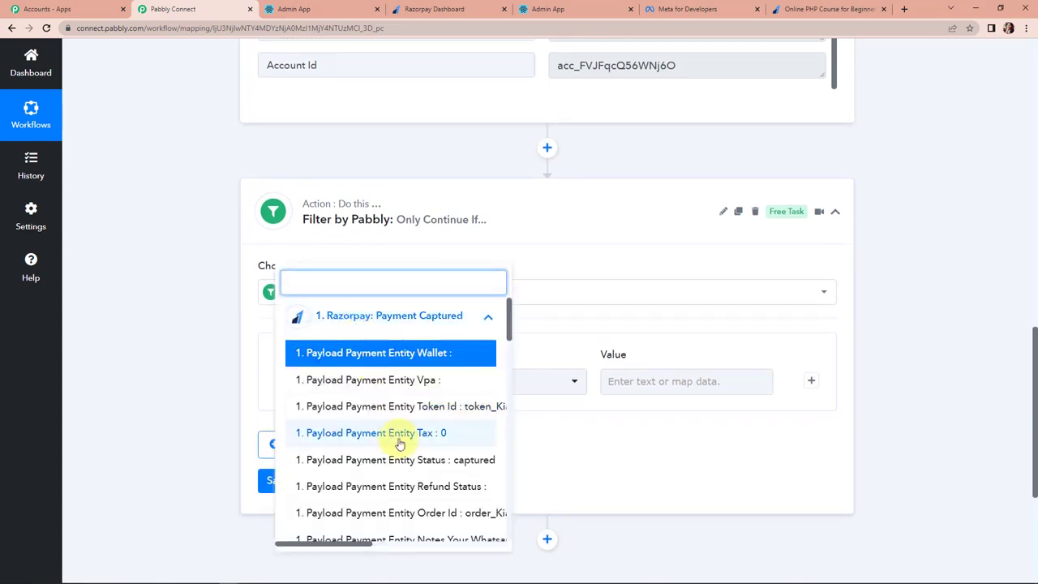
scroll(399, 443, "down", 3)
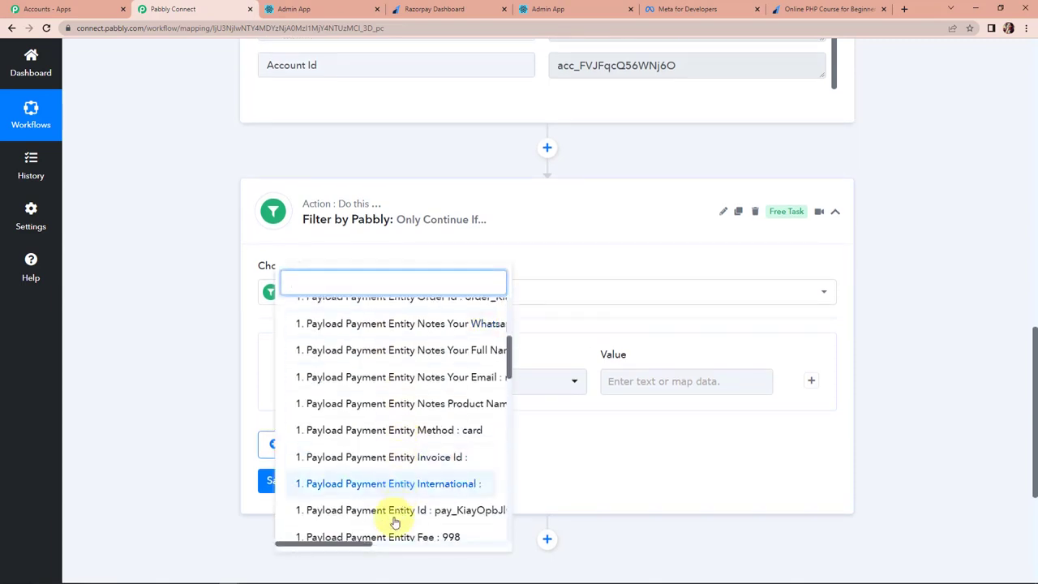
left_click_drag(361, 547, 435, 523)
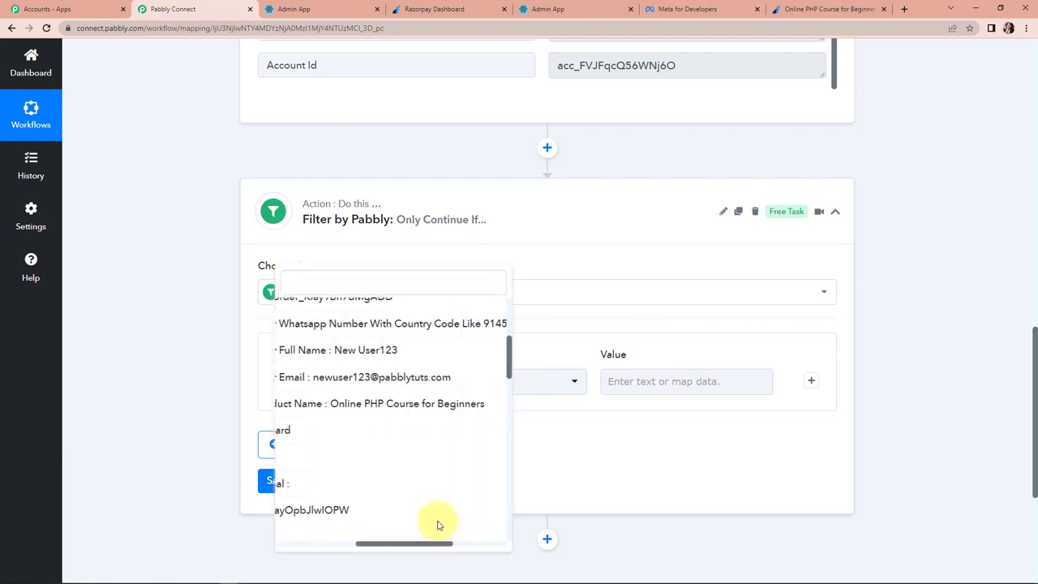
left_click(422, 405)
left_click(569, 386)
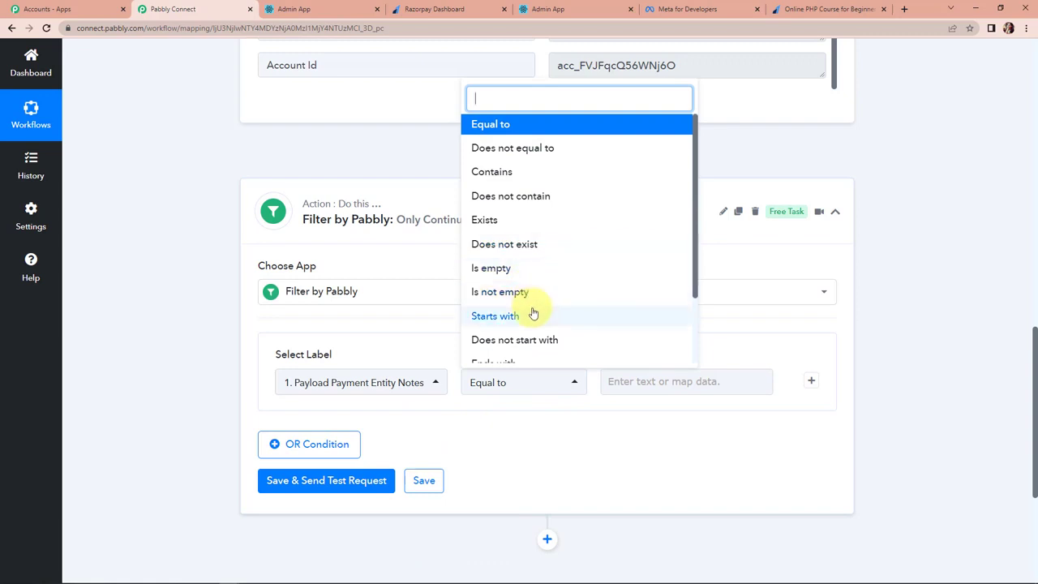
left_click(503, 130)
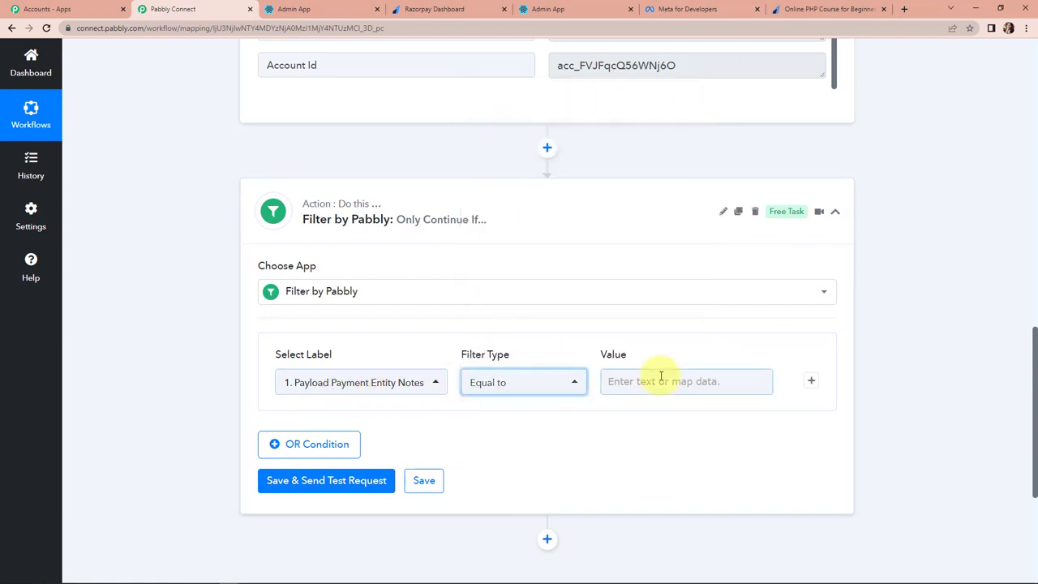
Set the filter value to 'Online PHP Course for Beginners', then save and test it.
scroll(973, 289, "up", 3)
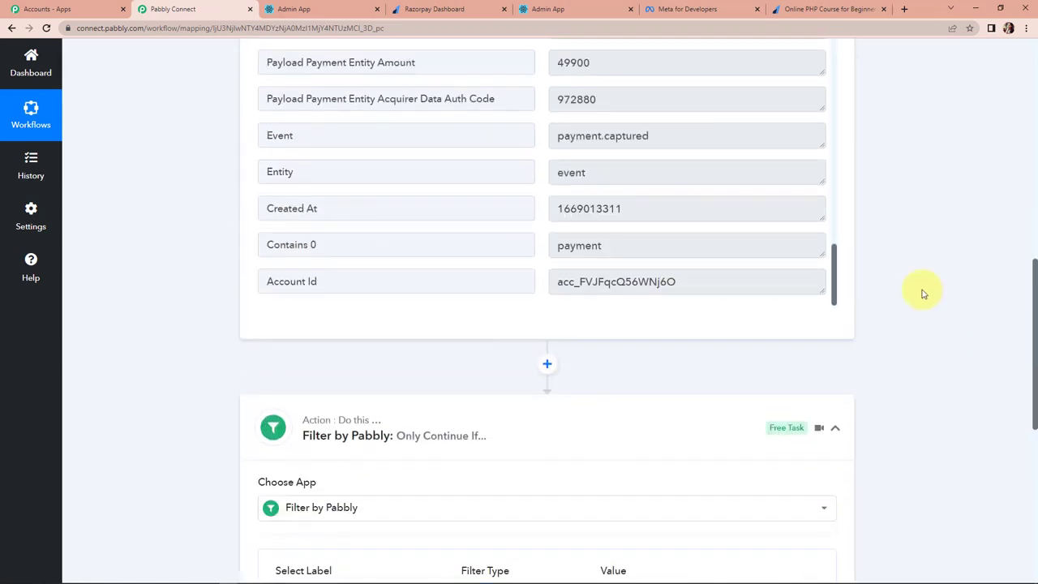
scroll(721, 219, "up", 5)
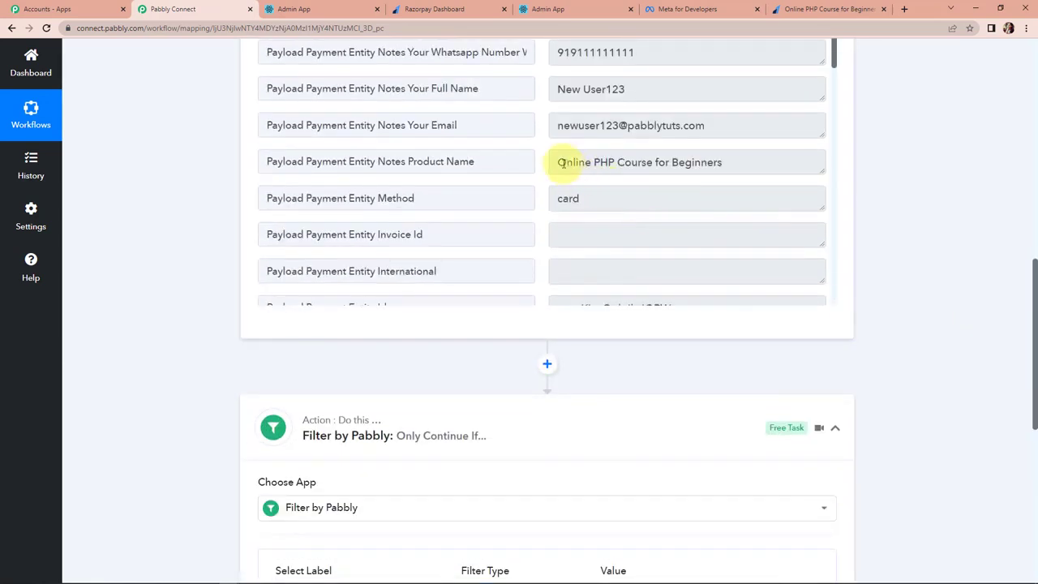
left_click_drag(559, 161, 711, 163)
right_click(718, 167)
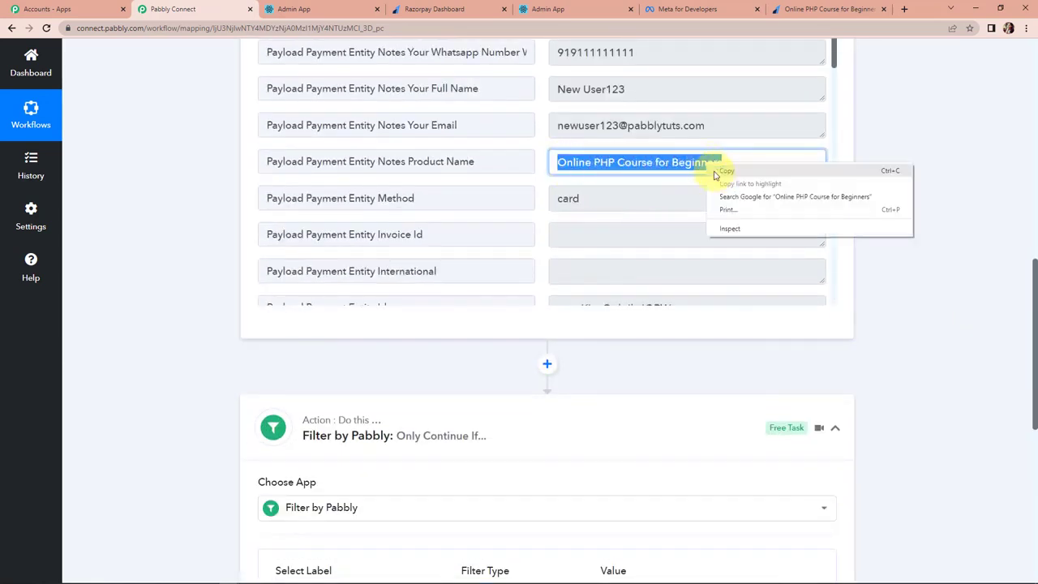
left_click(724, 171)
scroll(827, 337, "down", 2)
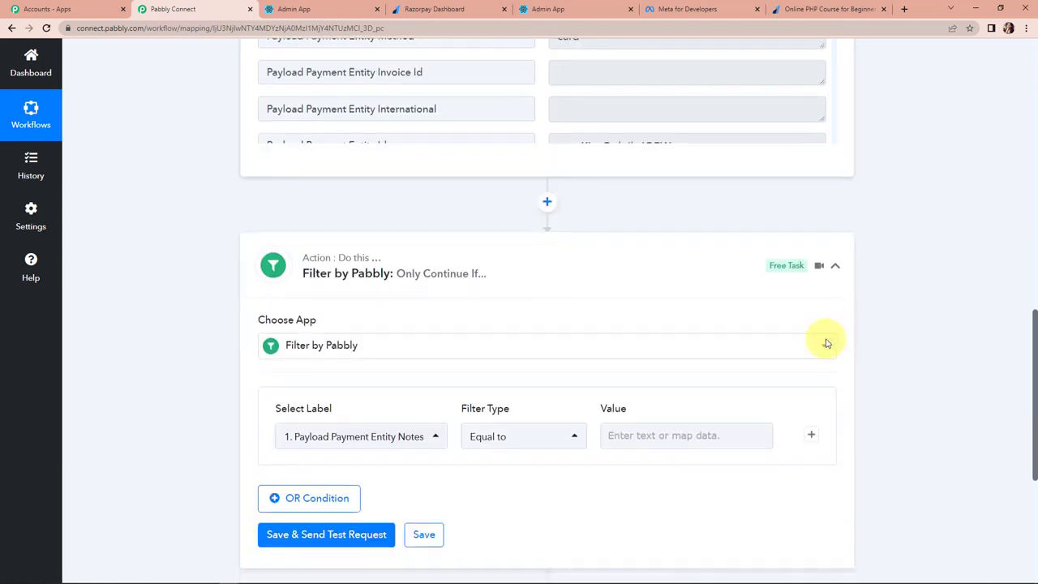
left_click(684, 436)
key("ctrl+v")
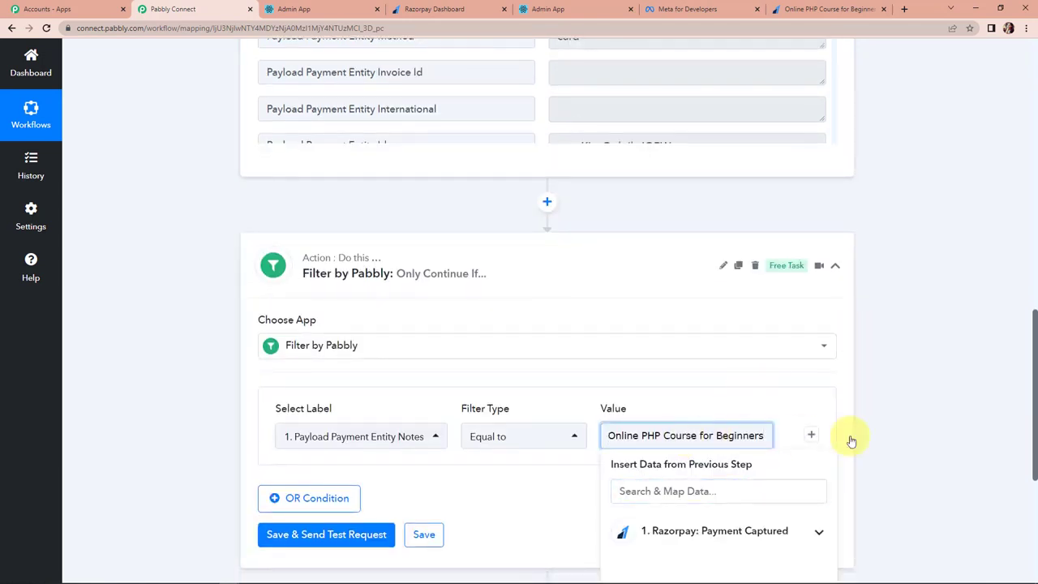
left_click(912, 435)
left_click(616, 435)
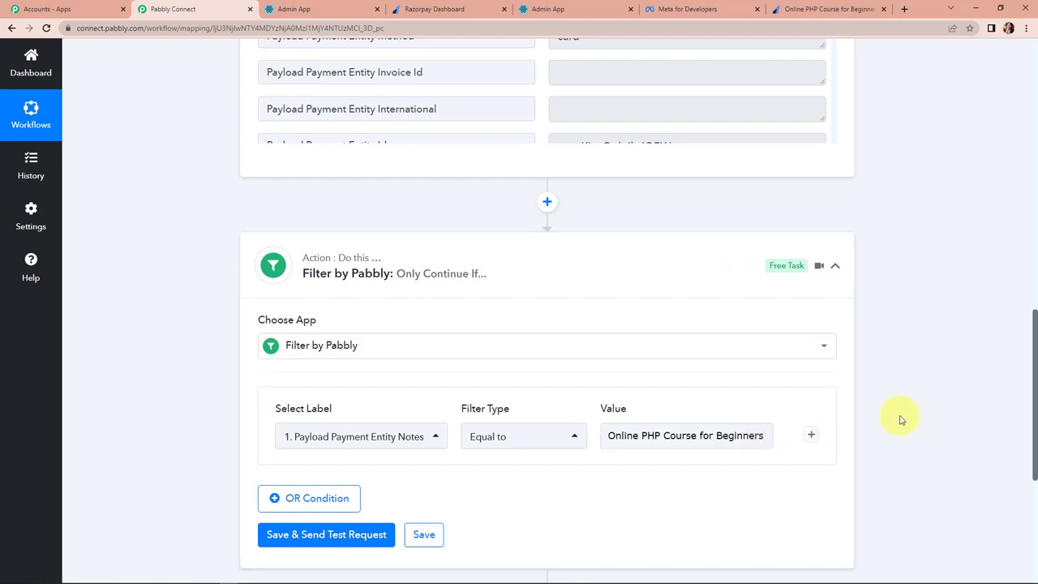
scroll(567, 389, "down", 3)
left_click(328, 318)
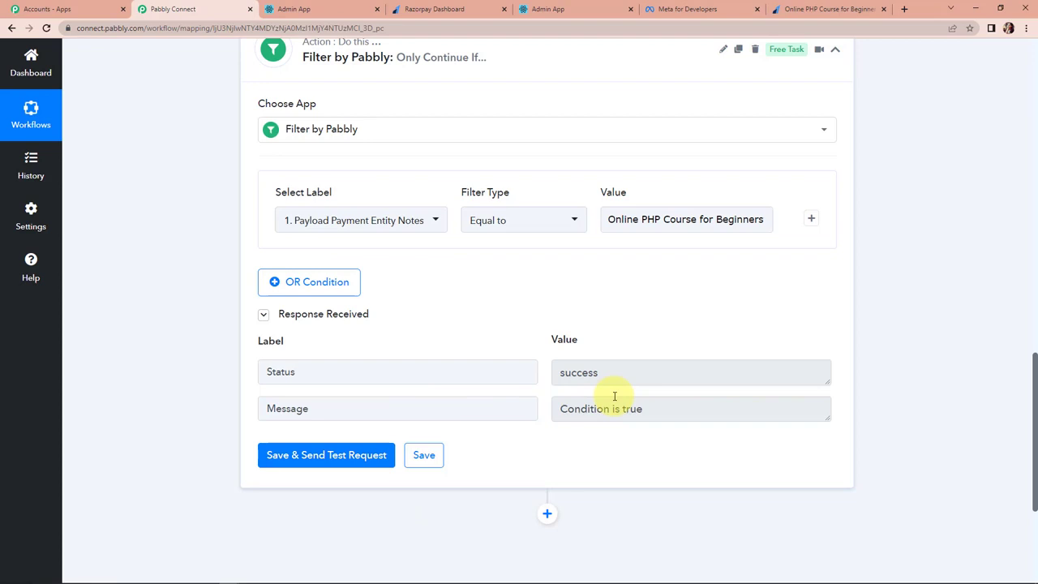
left_click(614, 219)
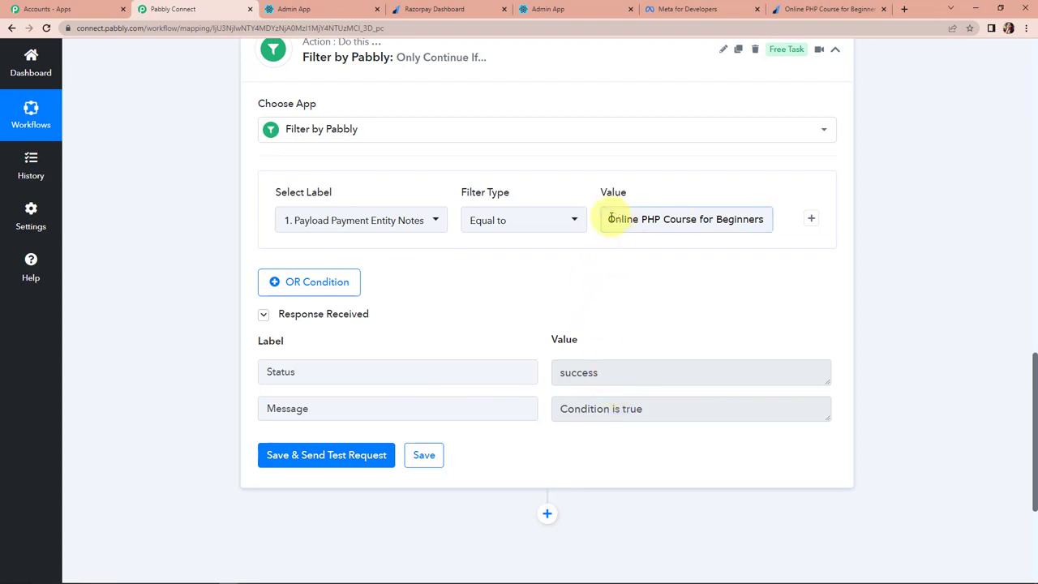
scroll(875, 364, "down", 3)
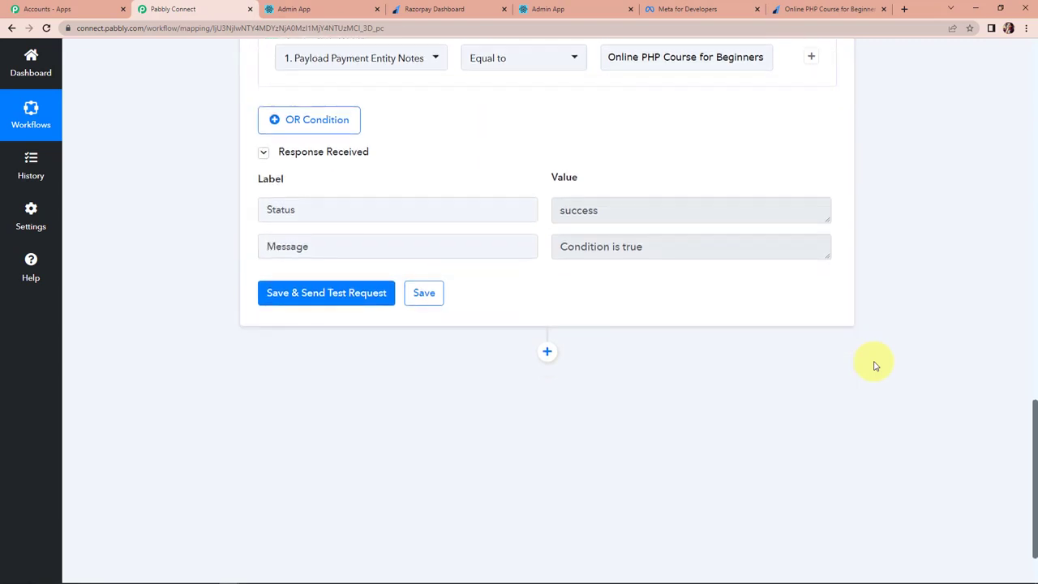
Add a Learnyst action step after the filter with Sign up as the event.
left_click(546, 296)
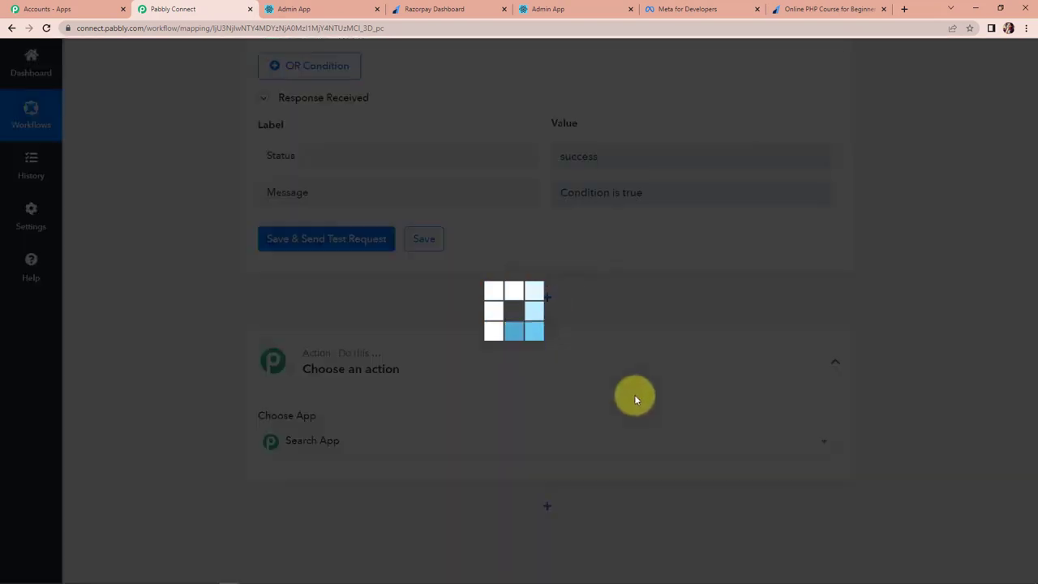
scroll(424, 397, "down", 2)
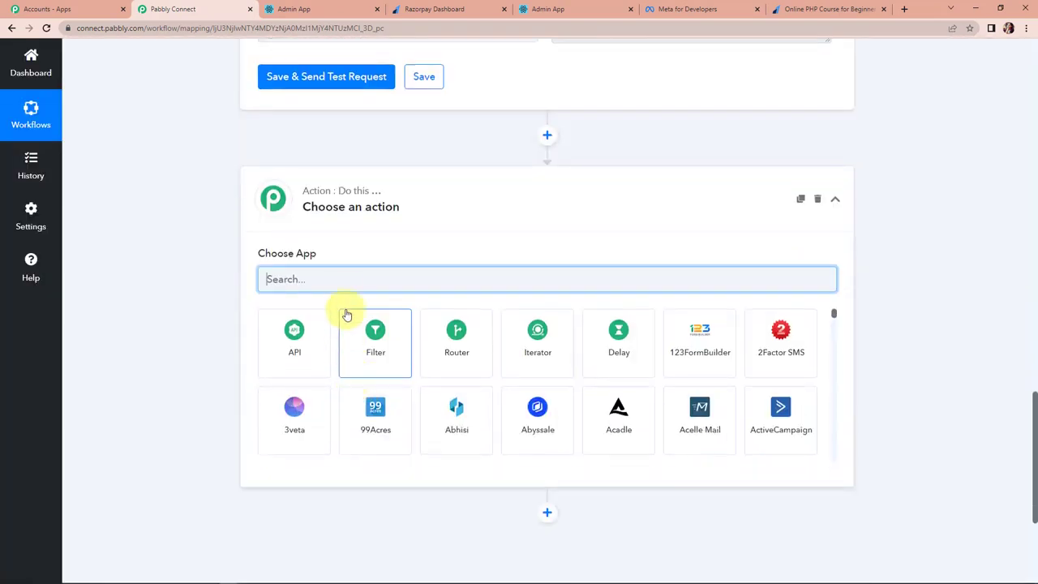
type("lear")
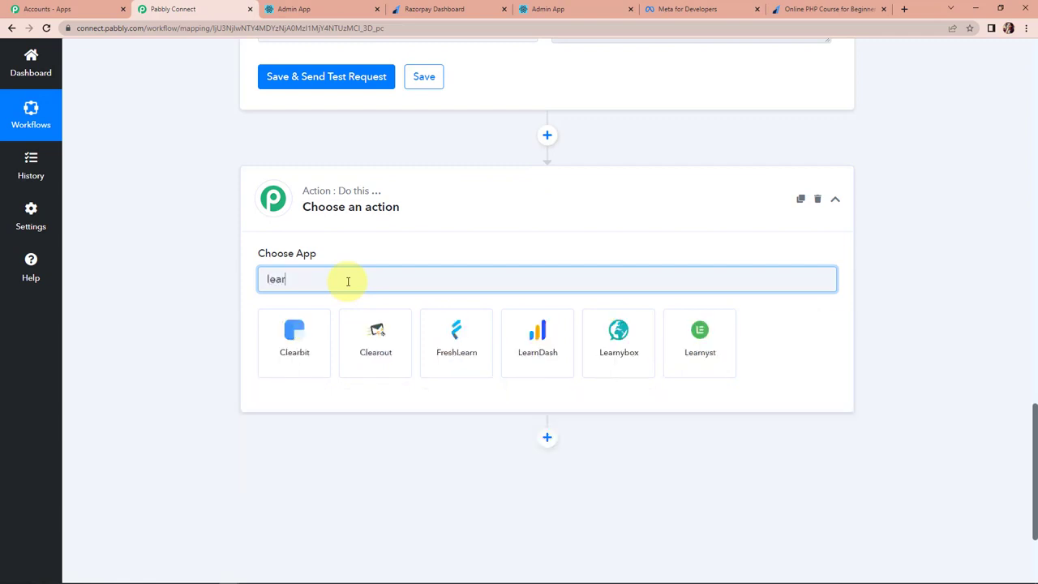
left_click(706, 336)
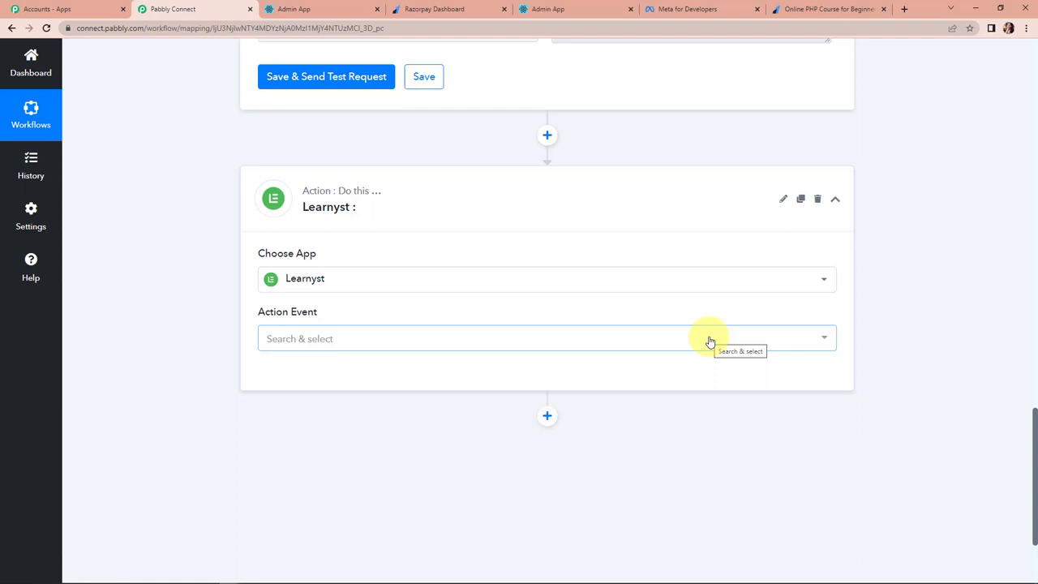
left_click(351, 337)
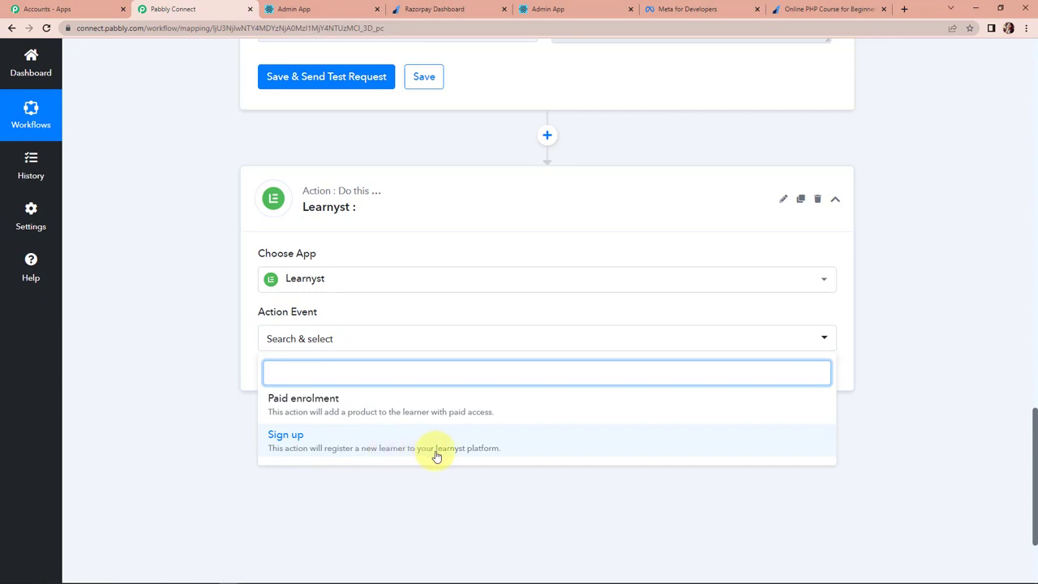
left_click(279, 440)
Start adding a new Learnyst account connection.
left_click(288, 376)
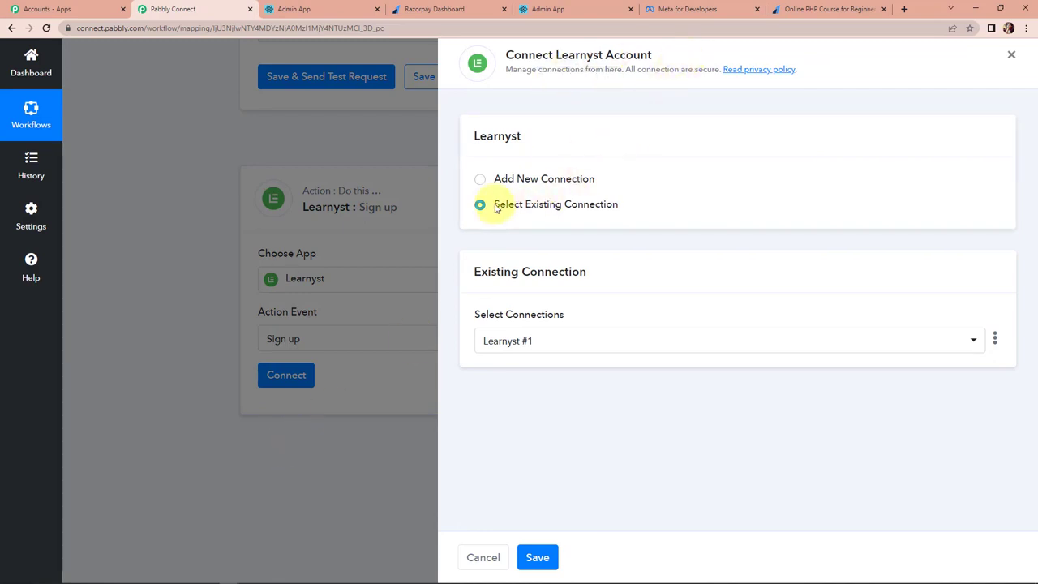
left_click(482, 182)
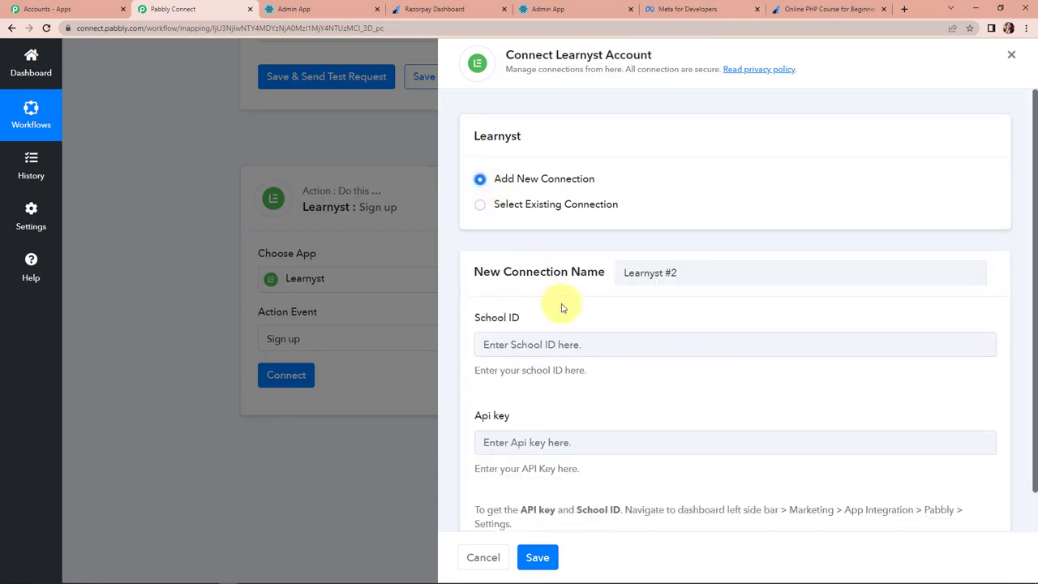
scroll(562, 307, "down", 1)
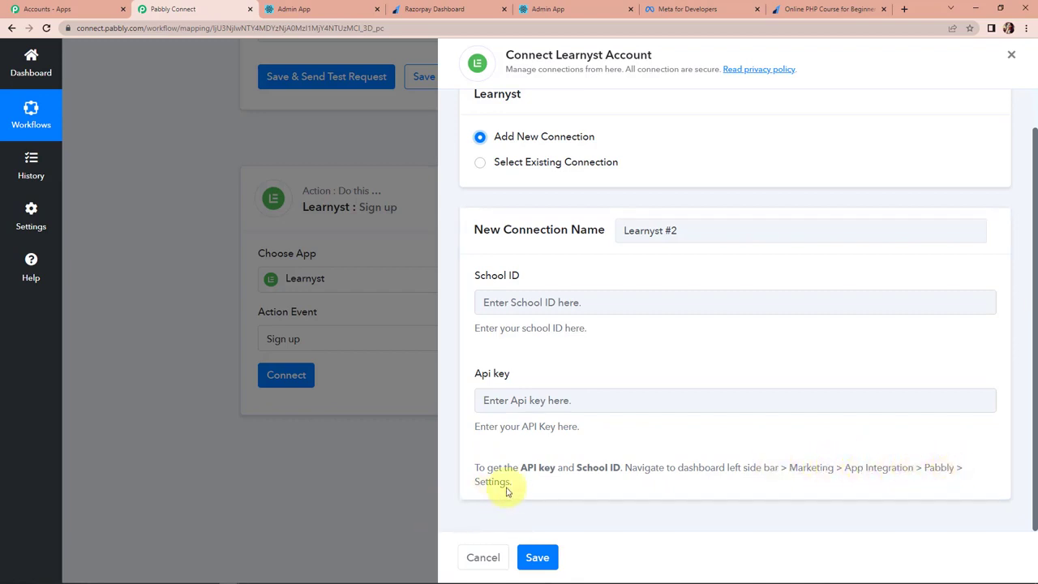
Copy the School ID from Learnyst's Pabbly integration settings into the new connection form.
left_click(290, 10)
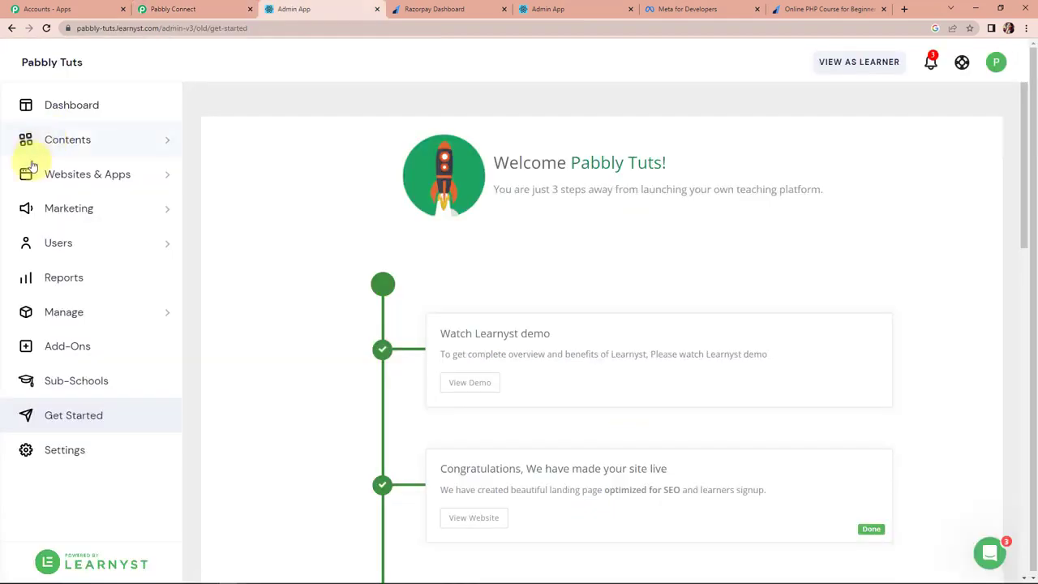
left_click(86, 212)
left_click(70, 349)
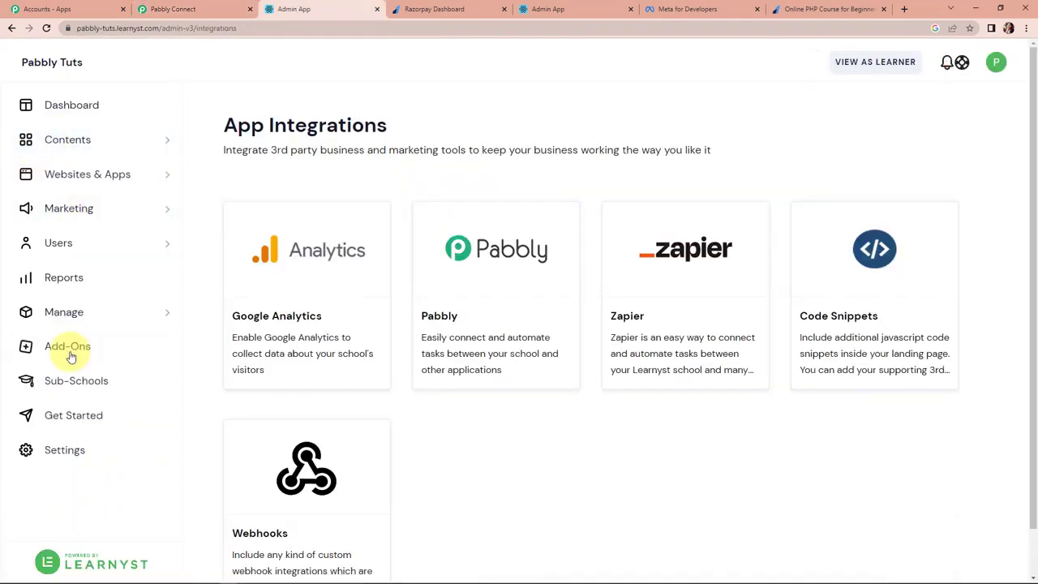
left_click(475, 261)
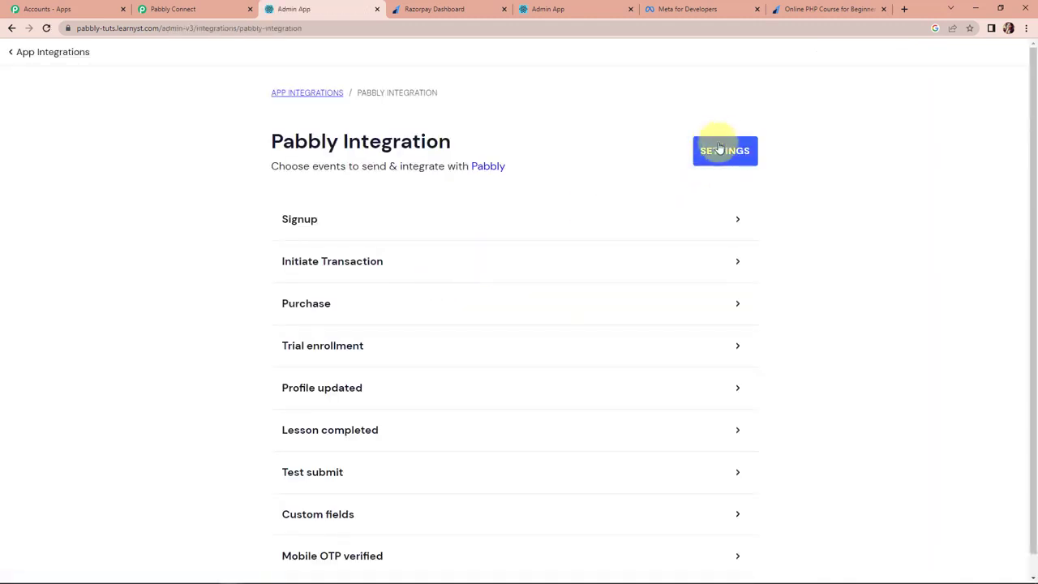
left_click(718, 152)
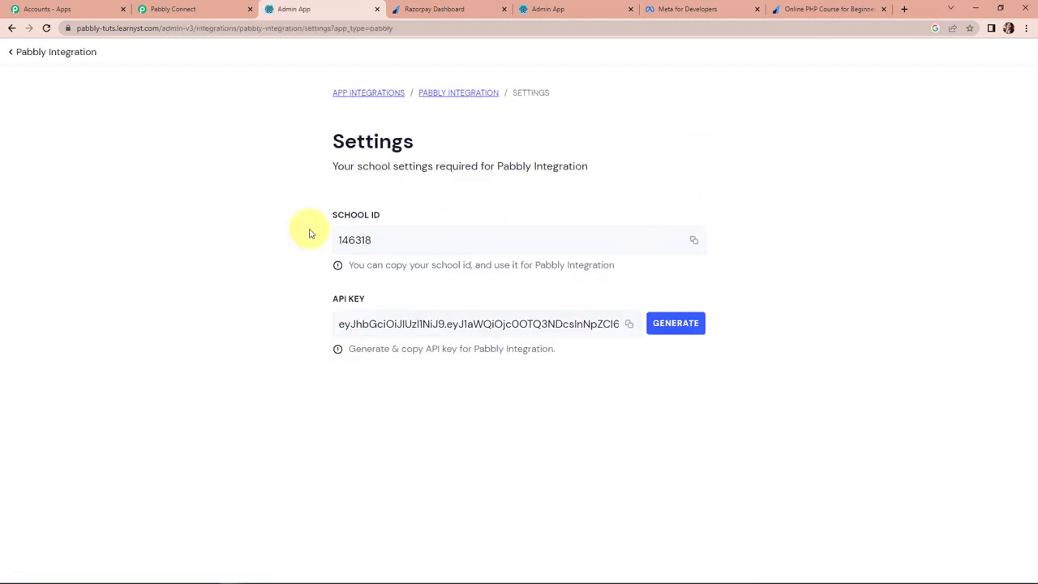
left_click_drag(368, 251, 313, 246)
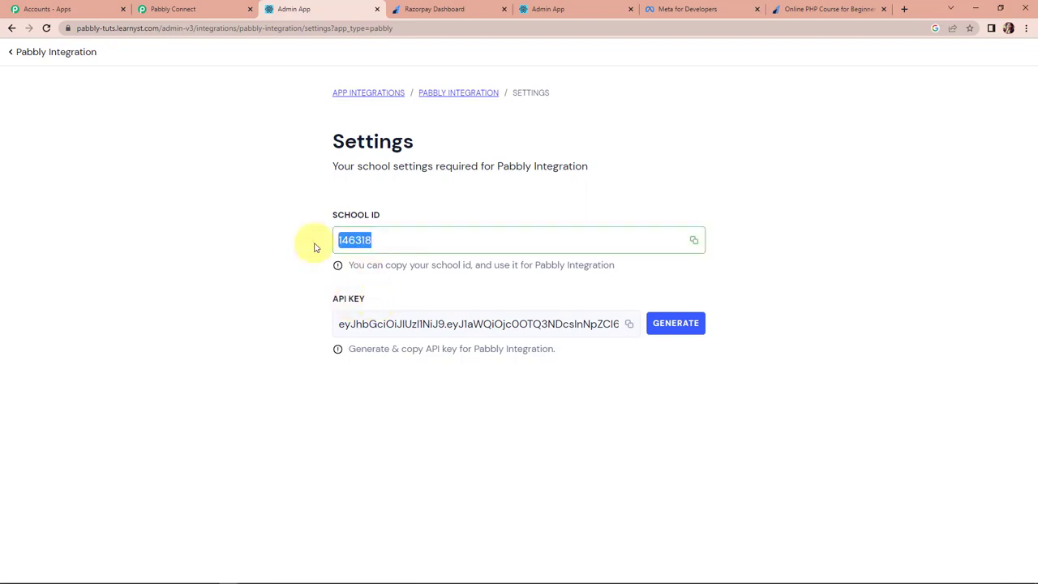
right_click(345, 241)
left_click(375, 261)
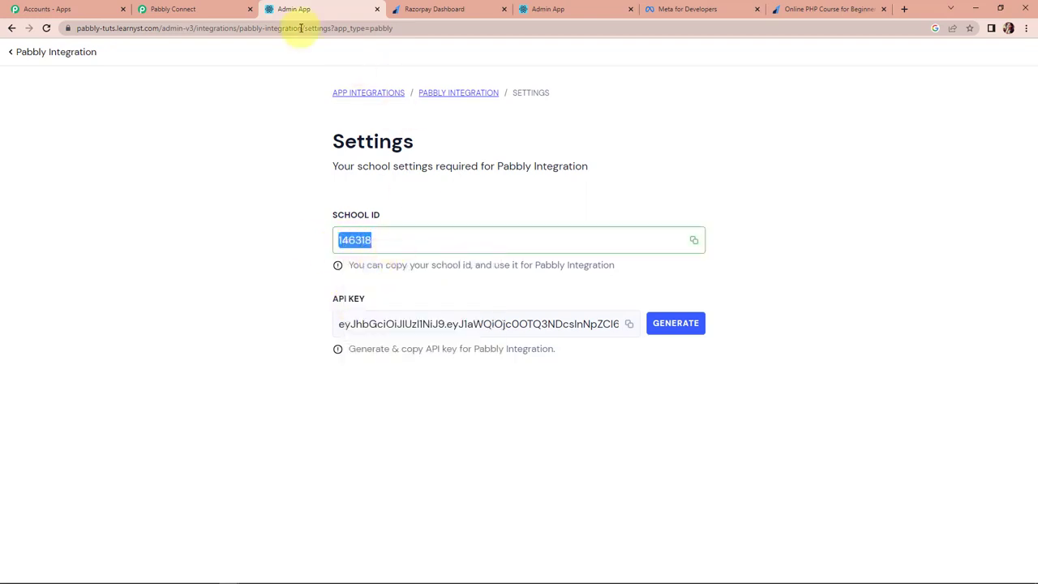
left_click(203, 10)
left_click(494, 302)
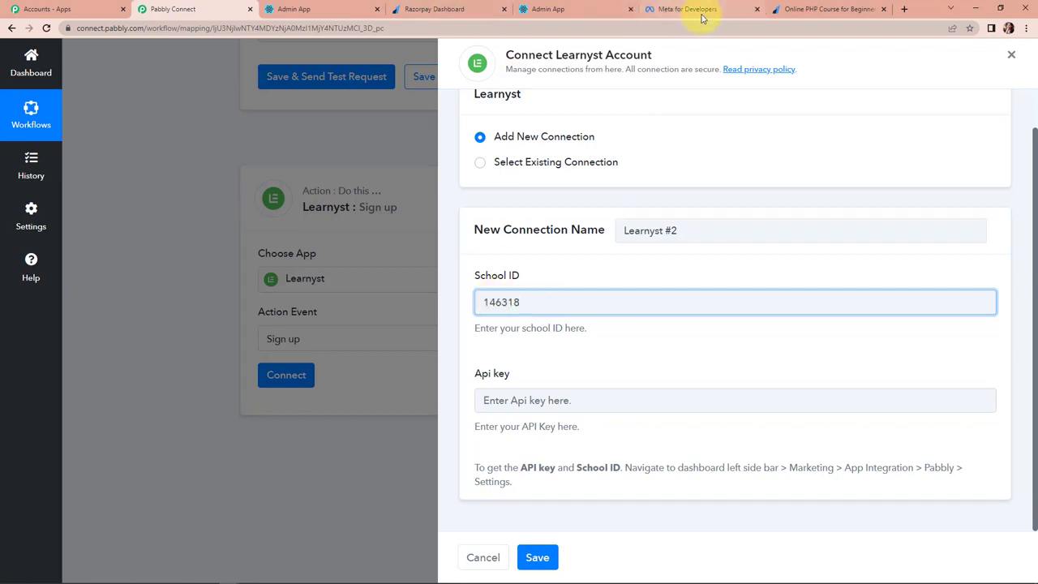
Copy the Learnyst API key into the connection's Api key field and save the connection.
left_click(341, 7)
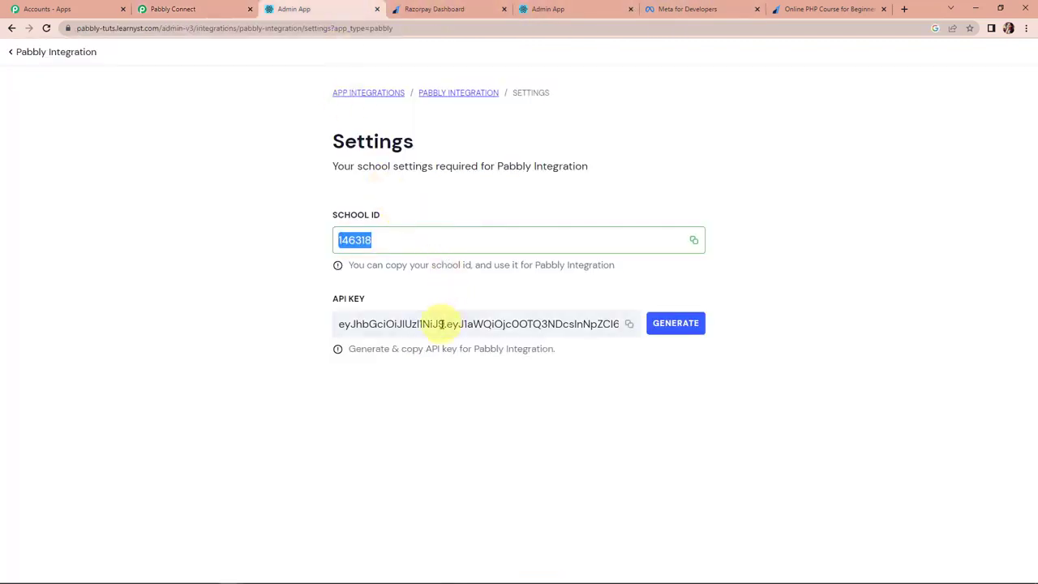
left_click(633, 327)
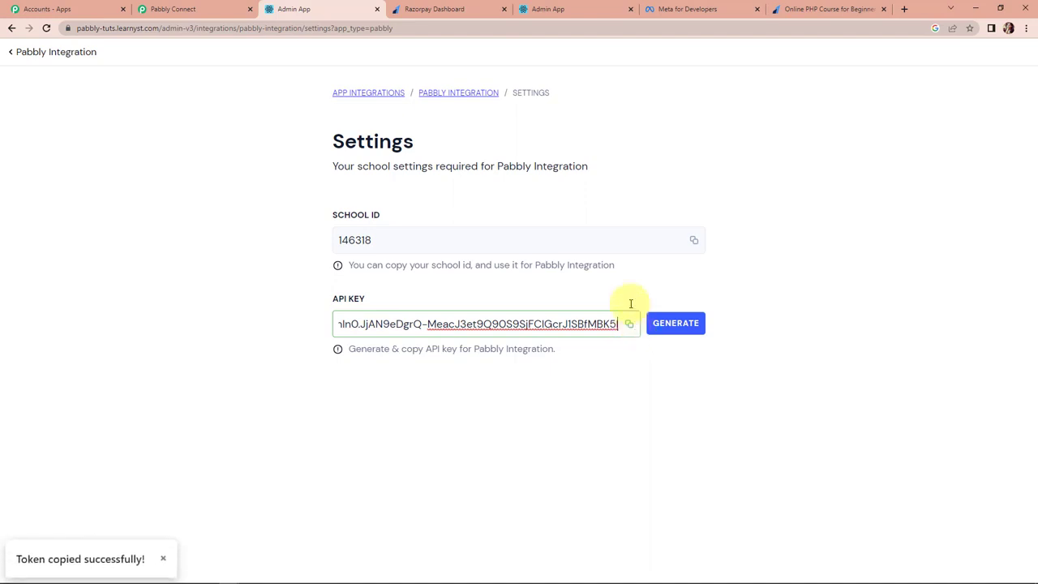
left_click(165, 10)
left_click(563, 403)
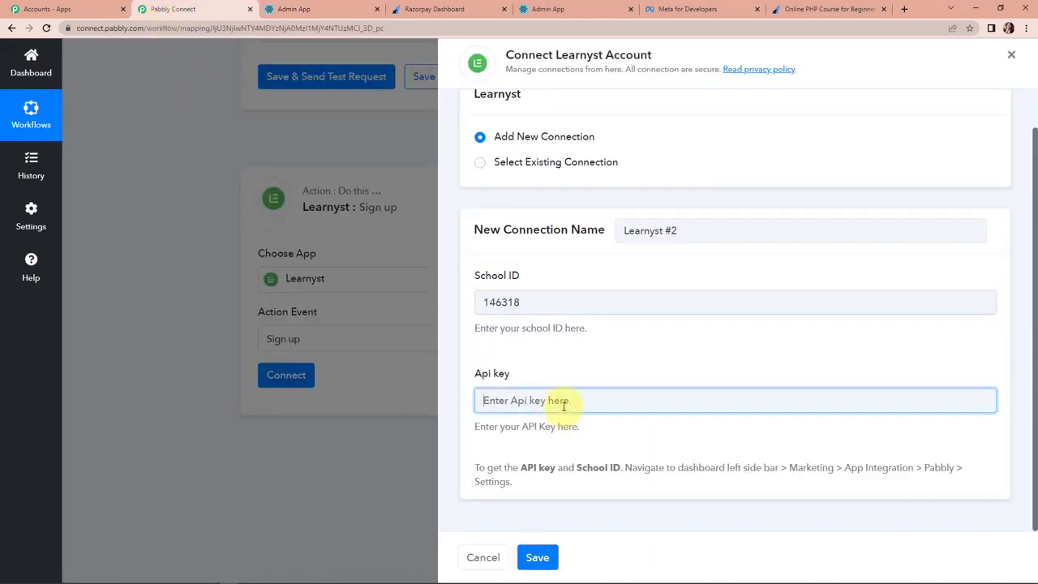
key("ctrl+v")
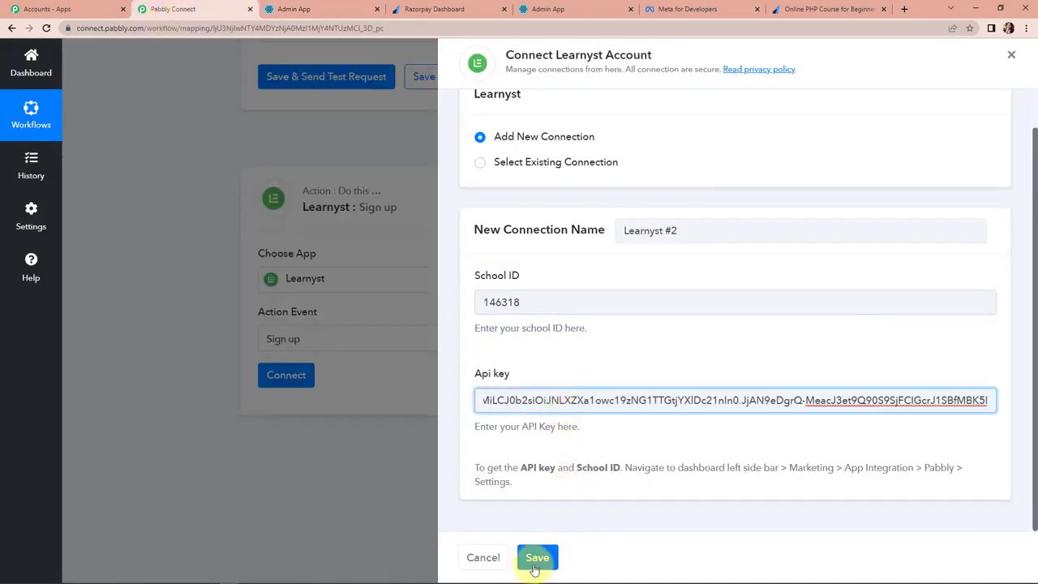
left_click(538, 558)
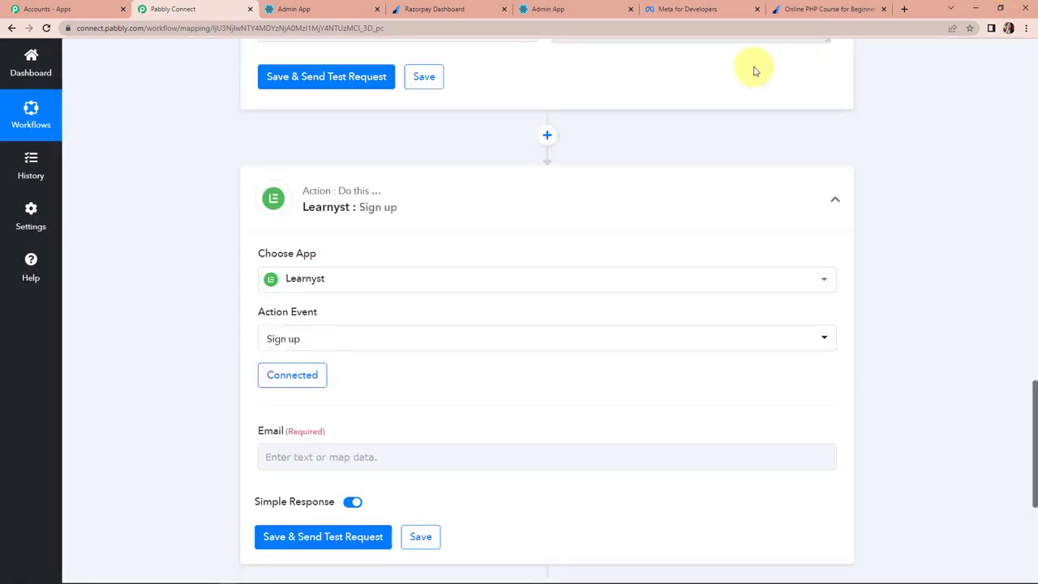
Map the Sign up Email field to the Razorpay payment's Notes Your Email value.
scroll(571, 129, "down", 2)
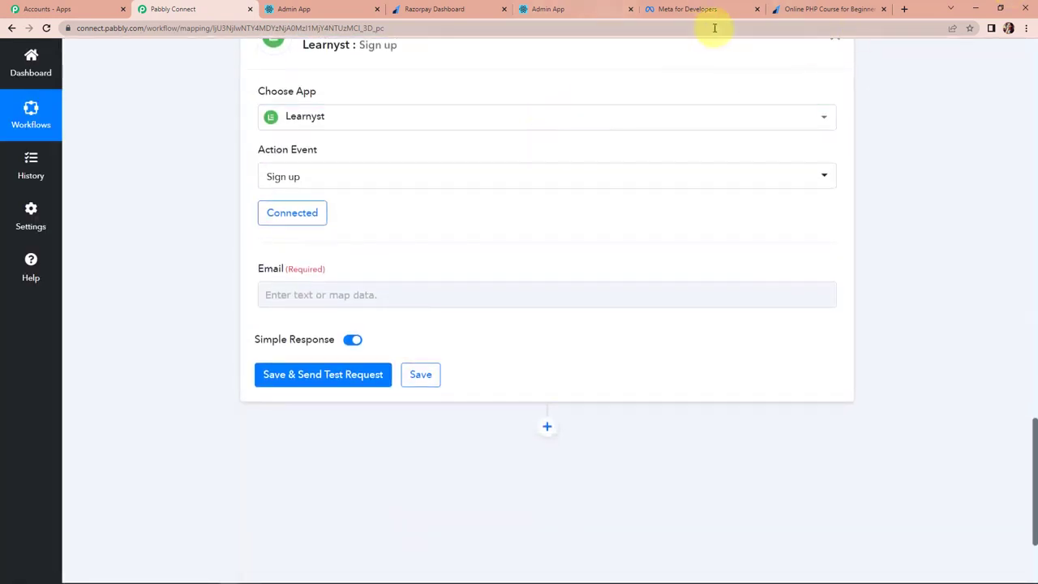
left_click(342, 294)
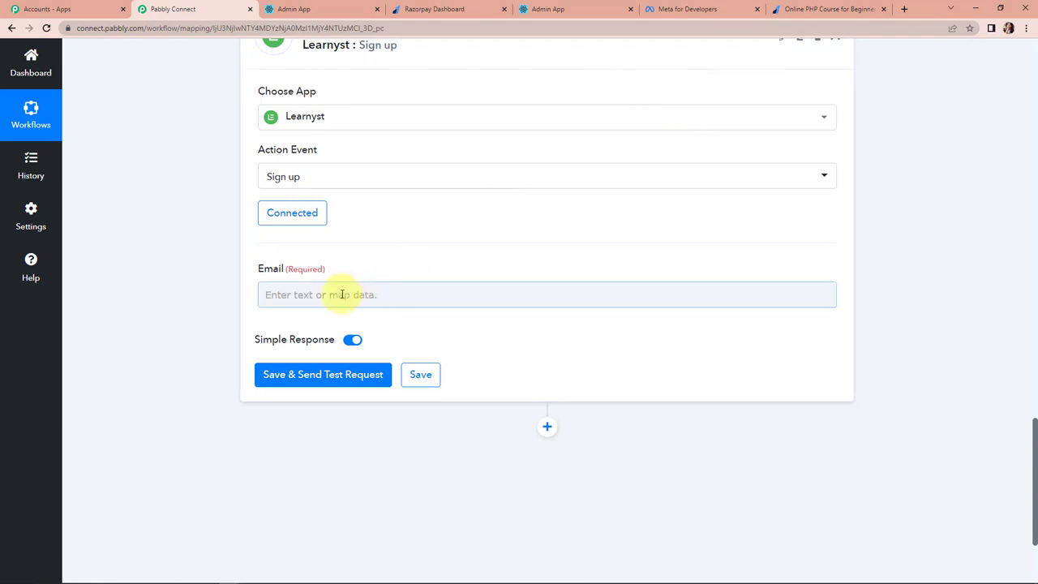
left_click(328, 295)
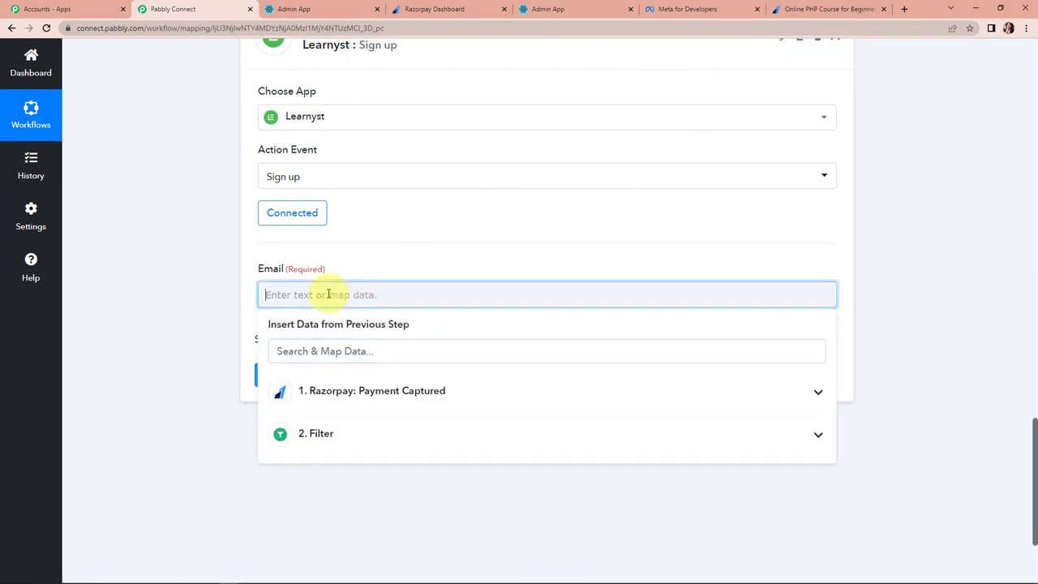
left_click(360, 397)
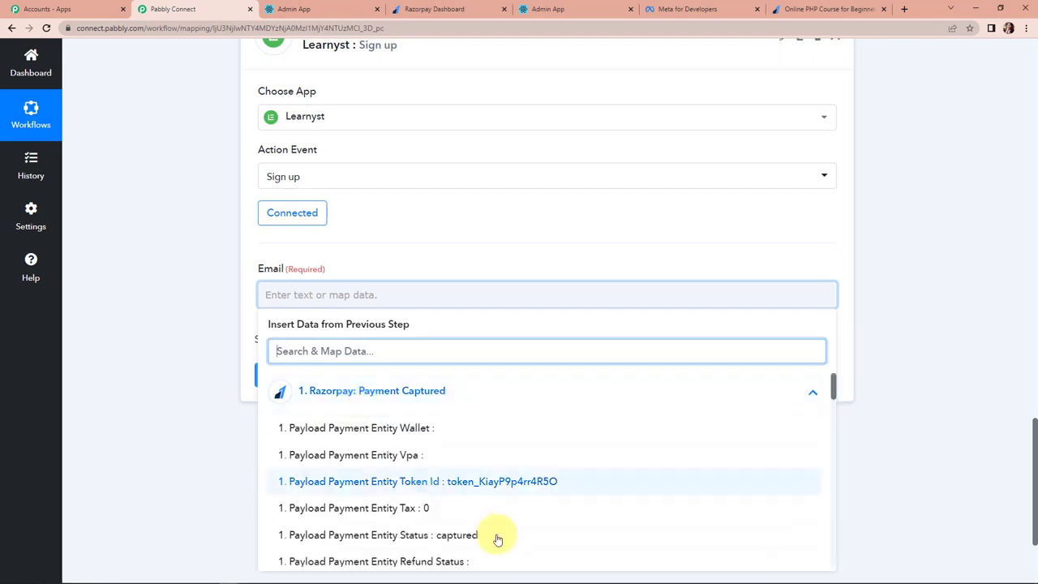
scroll(494, 539, "down", 5)
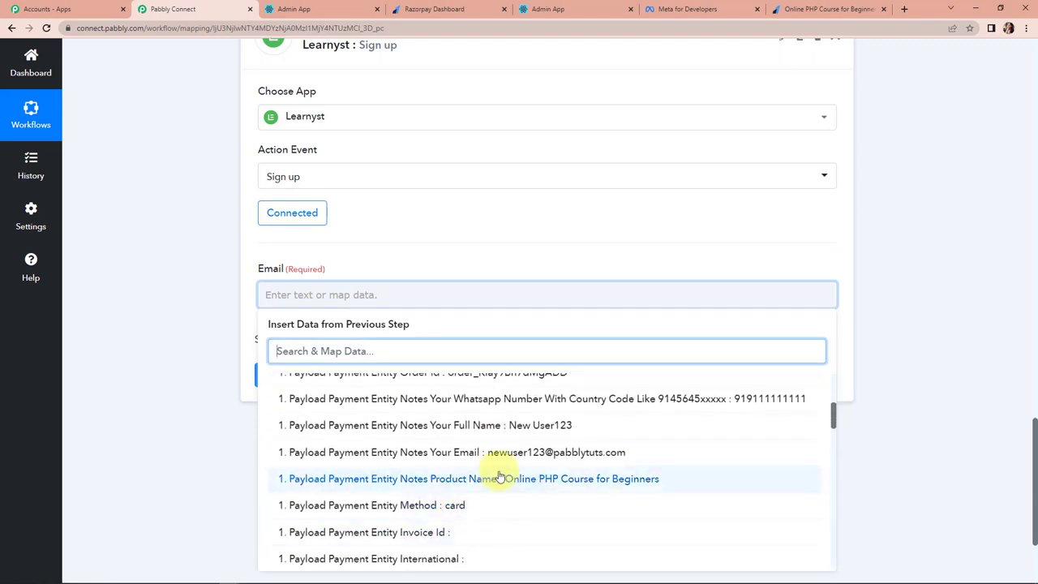
left_click(494, 453)
left_click(164, 388)
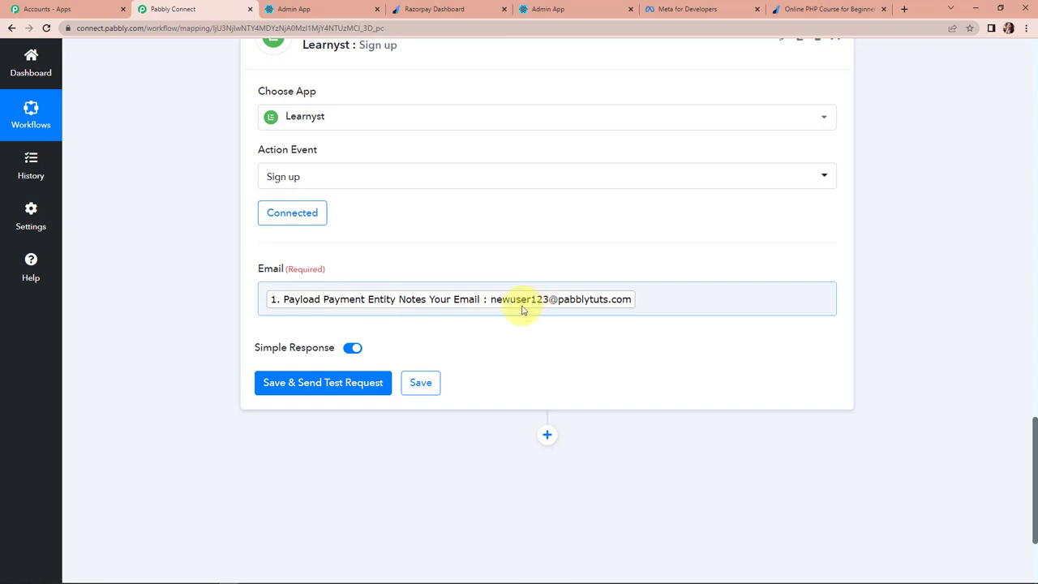
Save the step, send a test request, and review the returned learner e-mail, name and user ID.
left_click(310, 383)
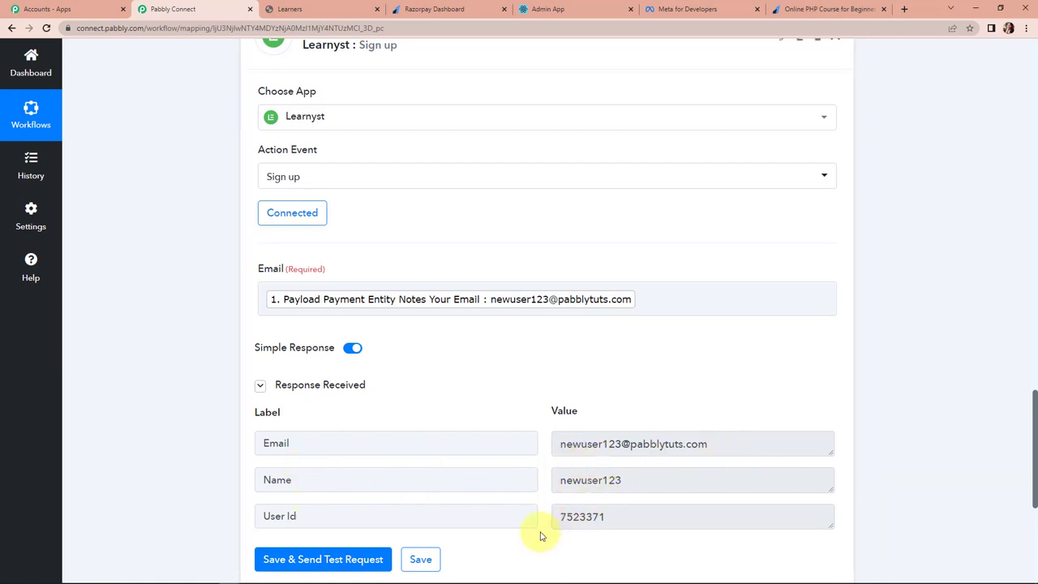
scroll(598, 505, "down", 1)
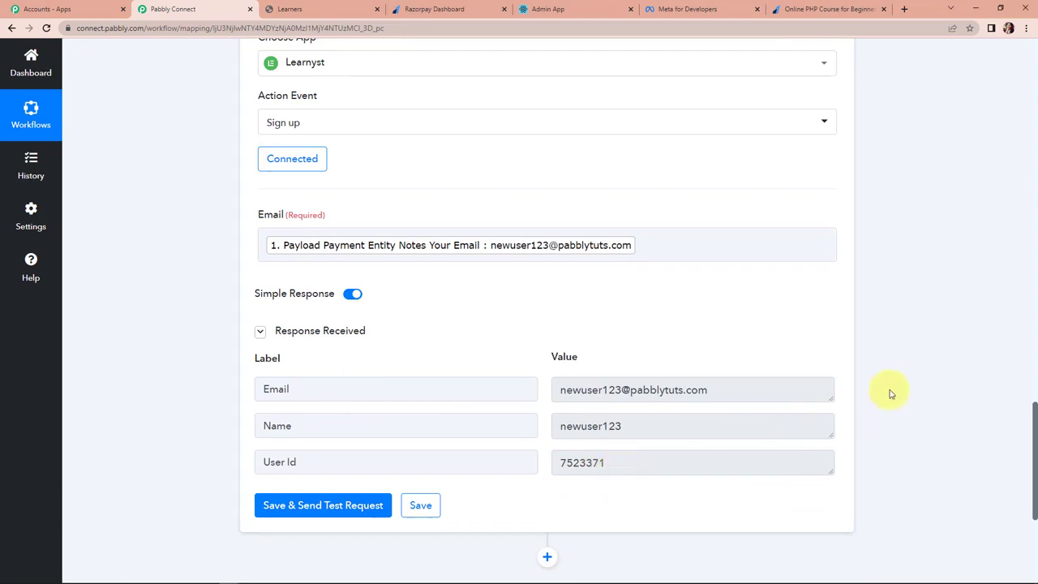
scroll(890, 393, "down", 1)
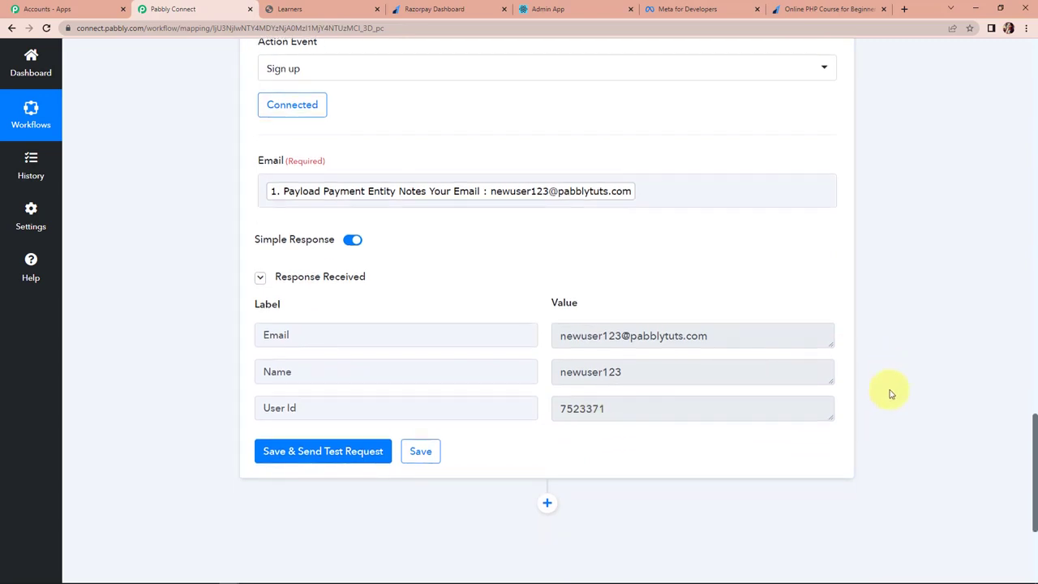
scroll(890, 393, "down", 4)
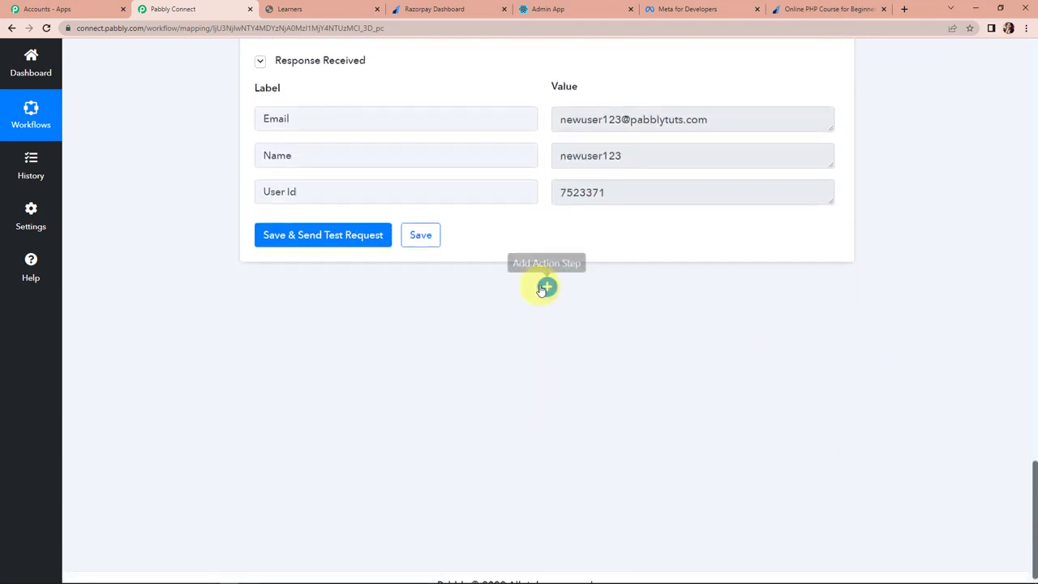
Add a Learnyst Paid enrolment action step using the existing Learnyst #2 connection.
left_click(547, 286)
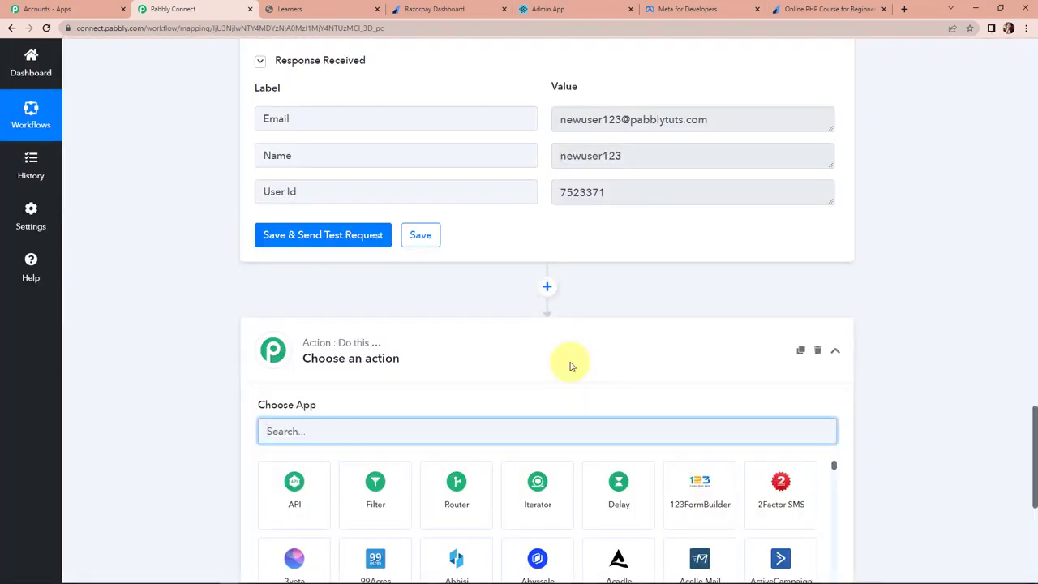
type("learnys")
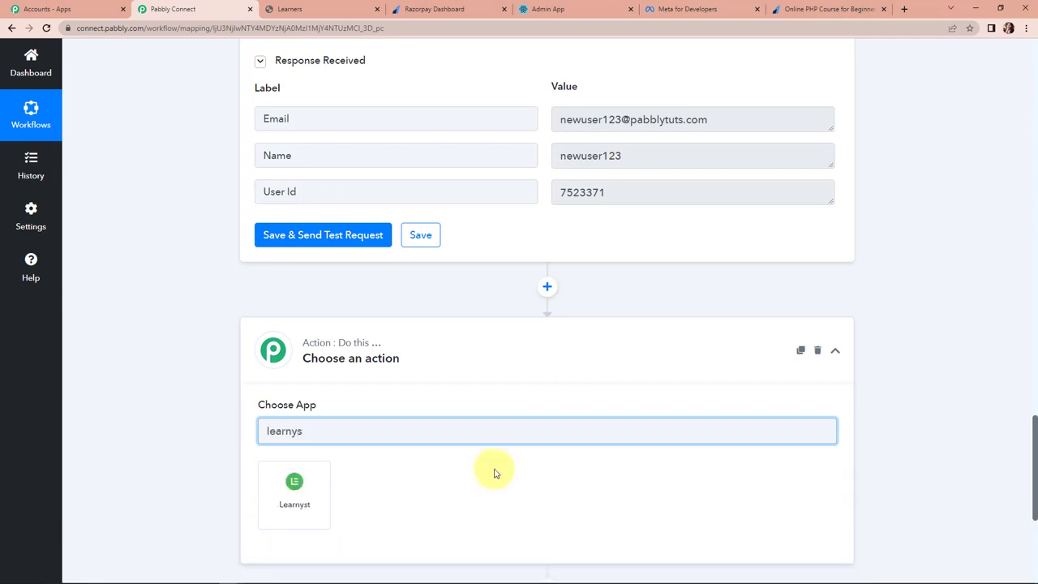
left_click(295, 496)
scroll(389, 481, "down", 1)
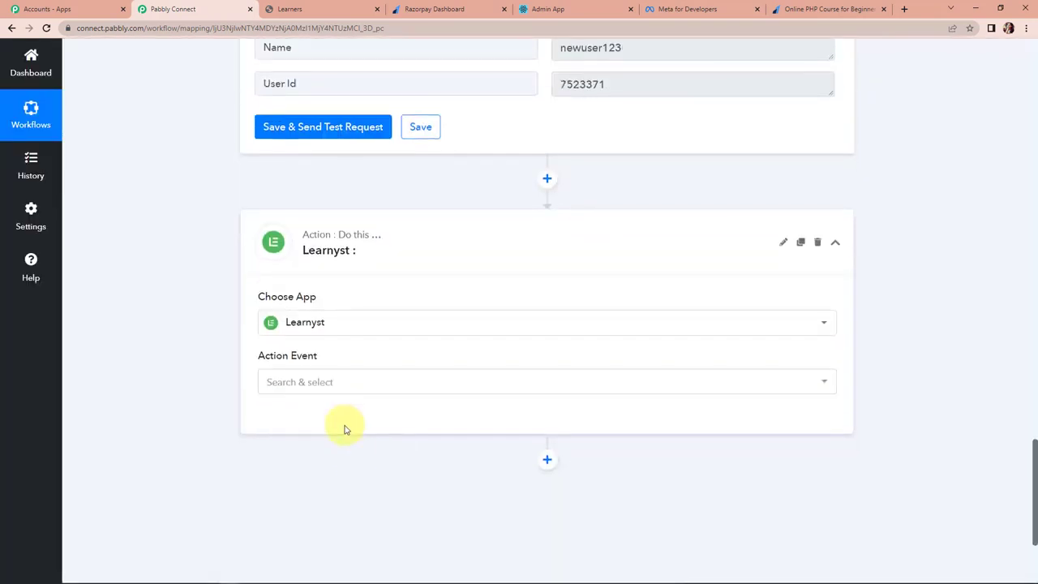
left_click(358, 386)
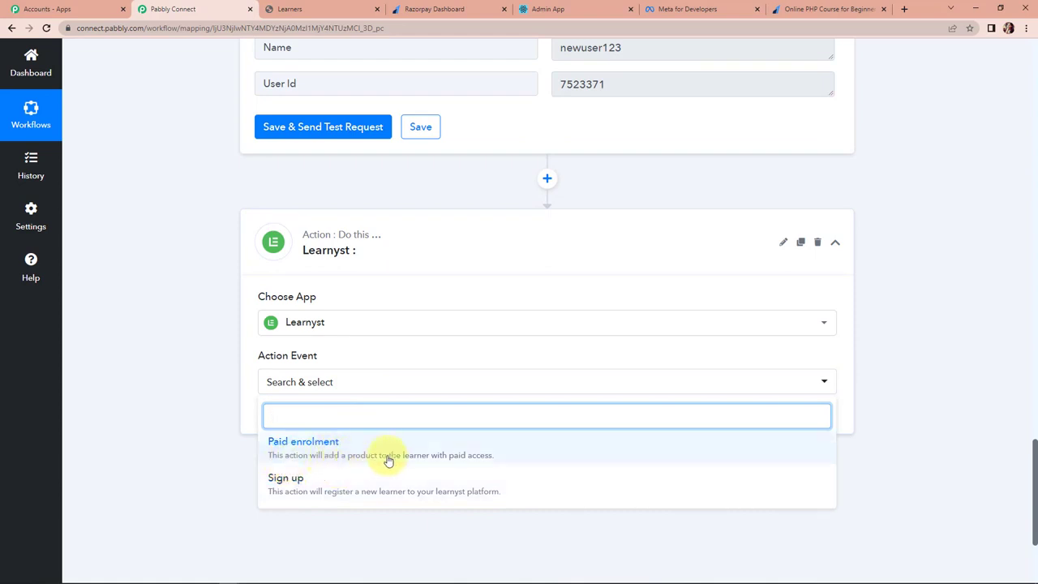
left_click(484, 453)
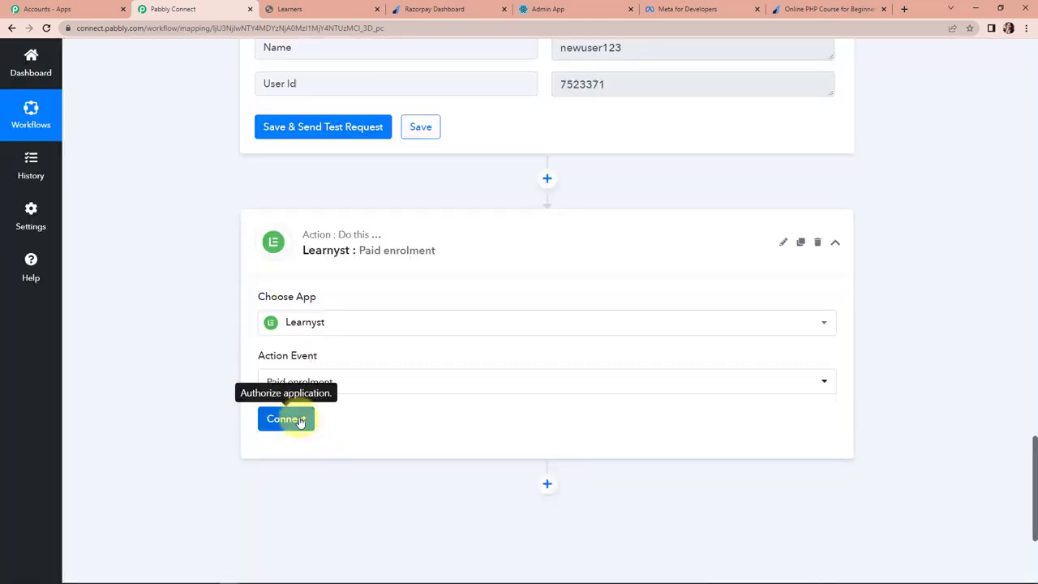
left_click(296, 419)
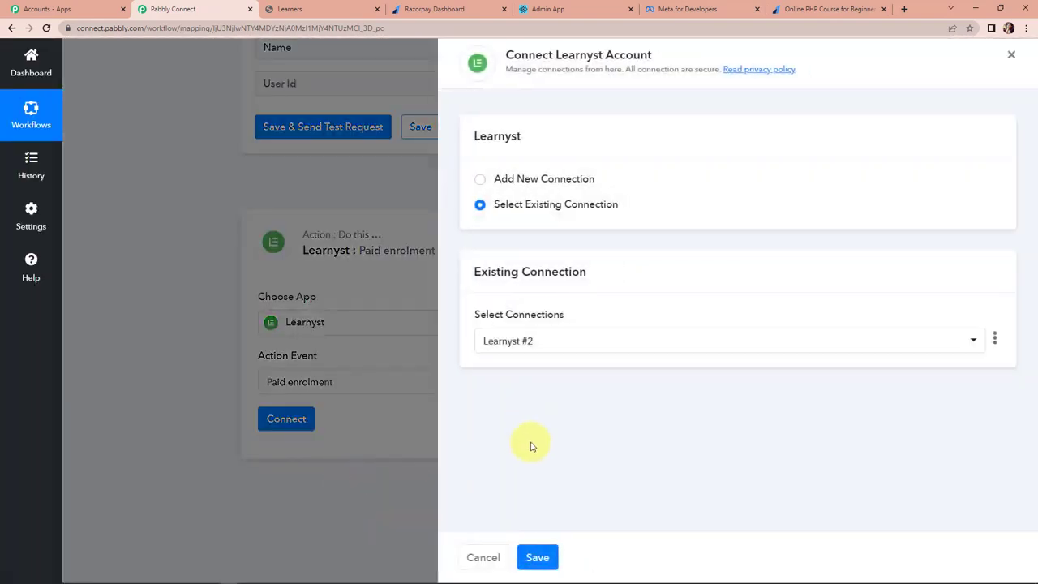
left_click(536, 559)
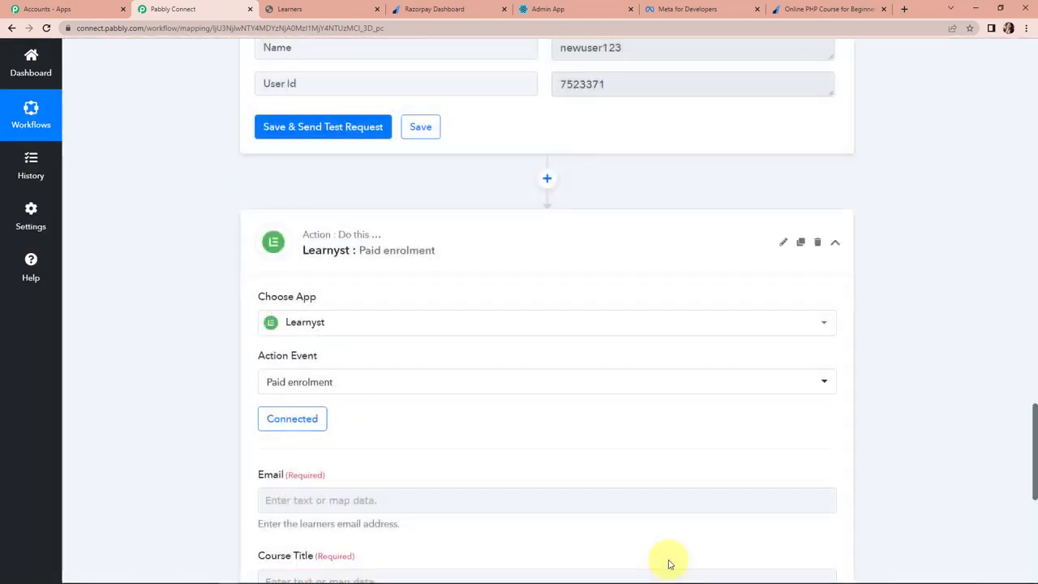
Map the Paid enrolment Email to the payment's Notes Your Email, then go to the Learnyst admin.
scroll(567, 462, "down", 4)
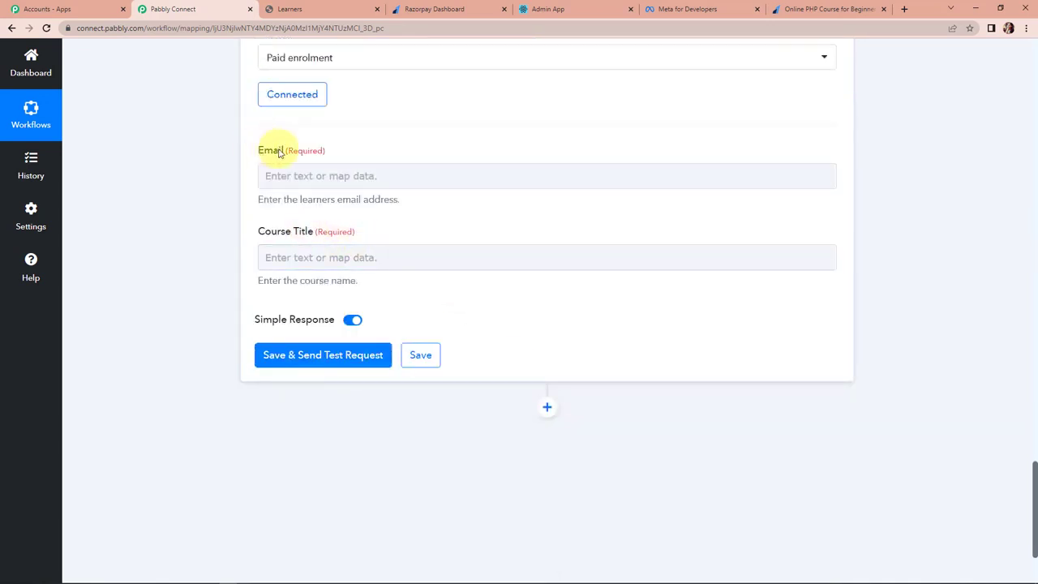
left_click(323, 176)
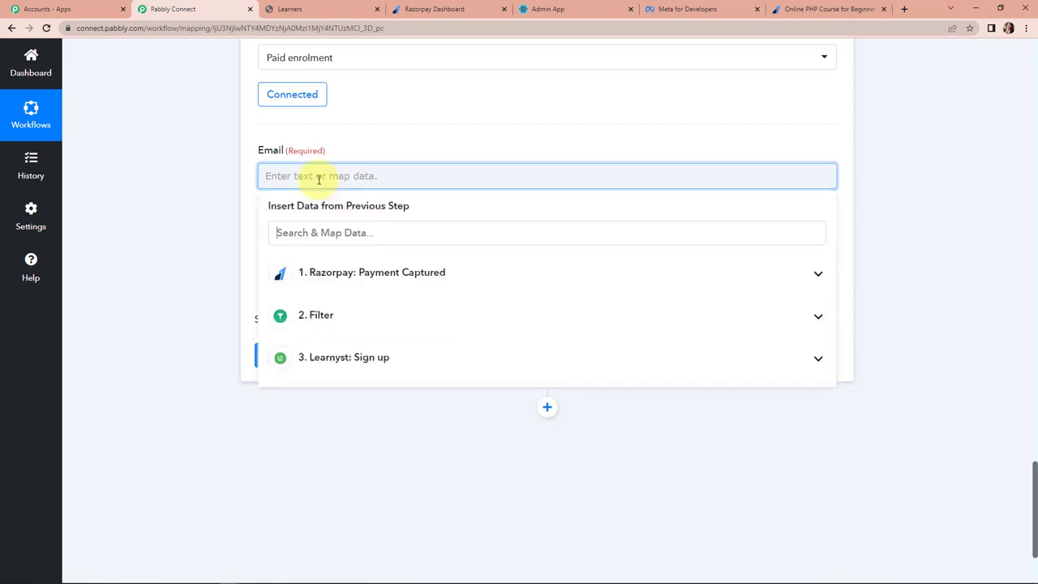
left_click(369, 274)
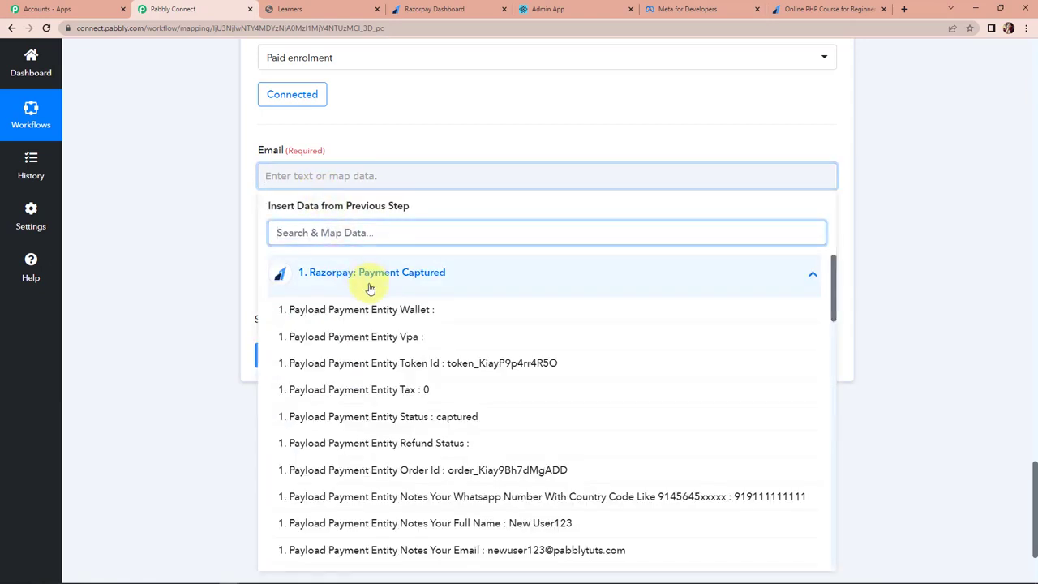
left_click(480, 551)
left_click(177, 359)
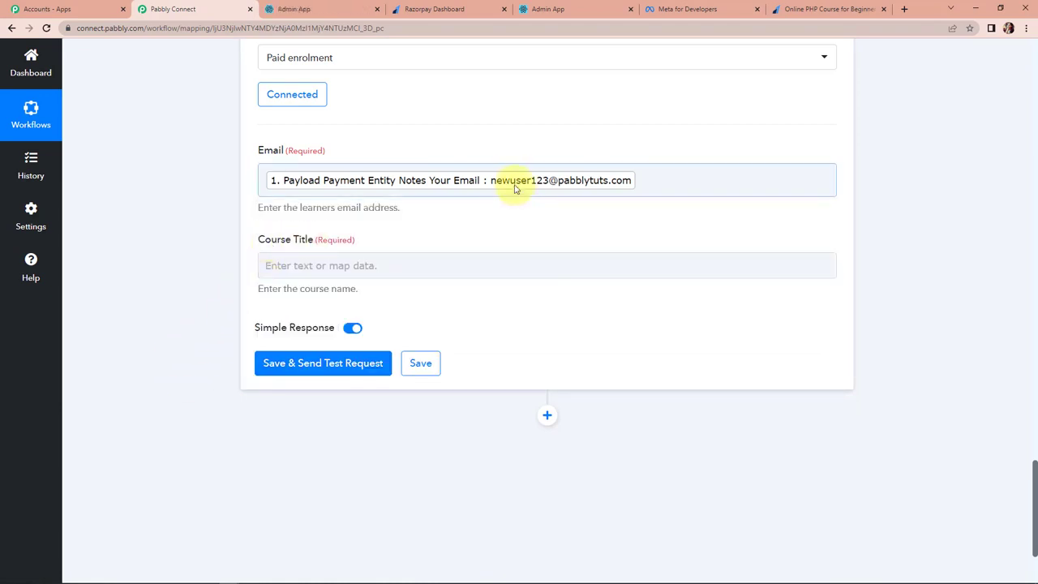
left_click(324, 10)
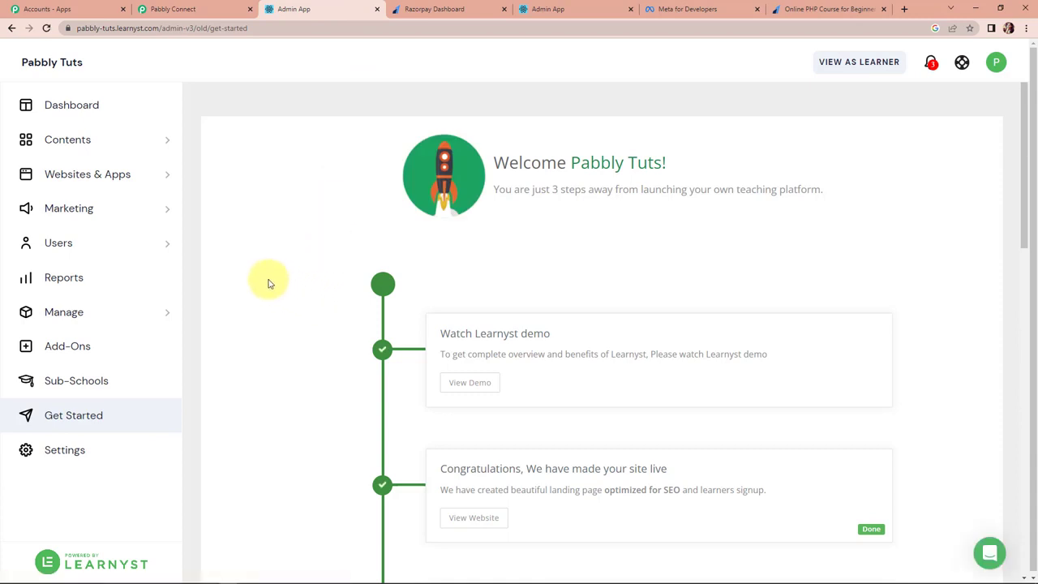
Check Learnyst's courses list for Online PHP Course for Beginners at ₹499, then return to Pabbly.
left_click(163, 143)
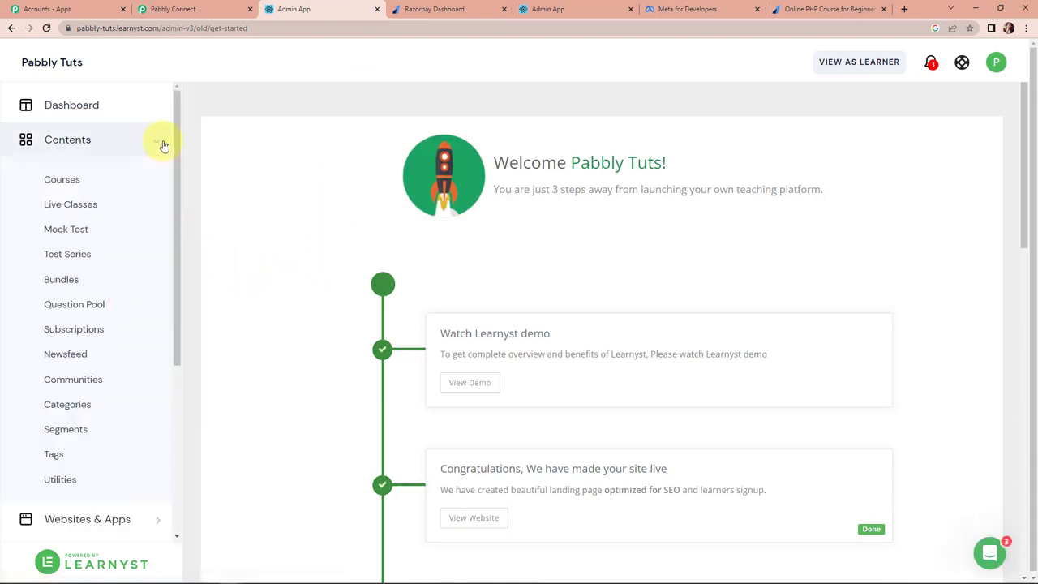
left_click(63, 181)
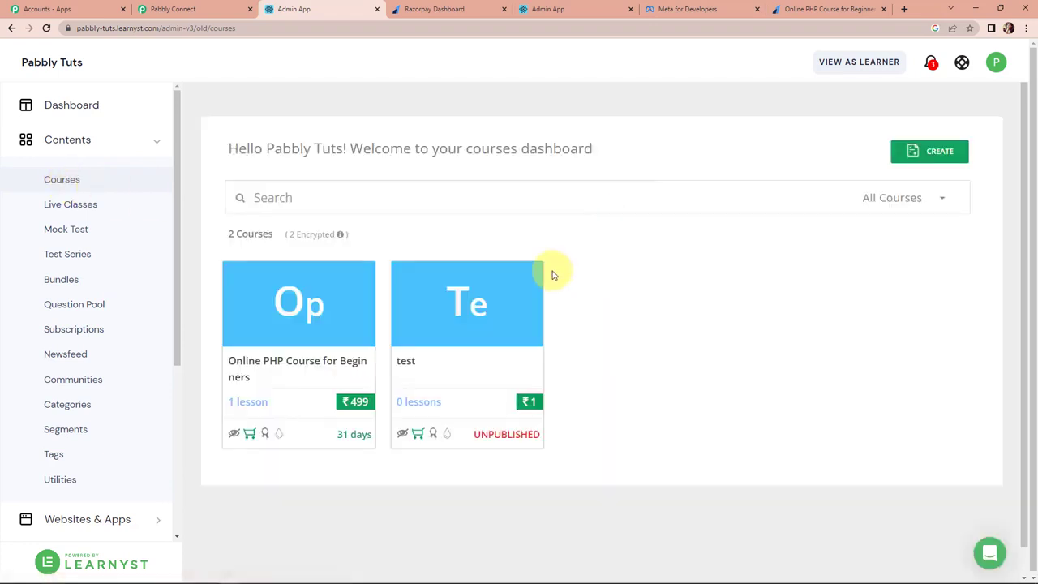
mouse_move(304, 341)
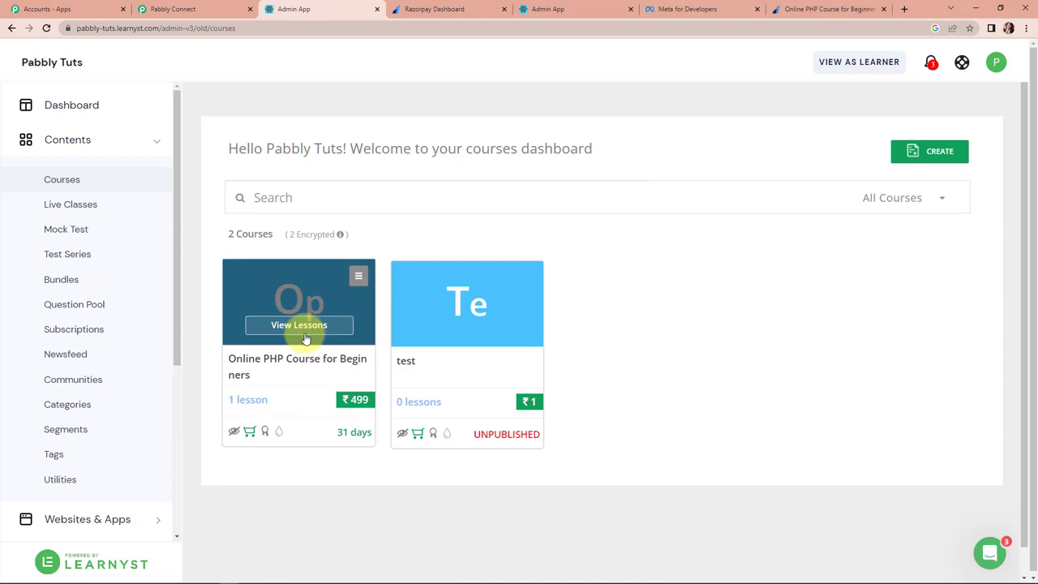
left_click(173, 9)
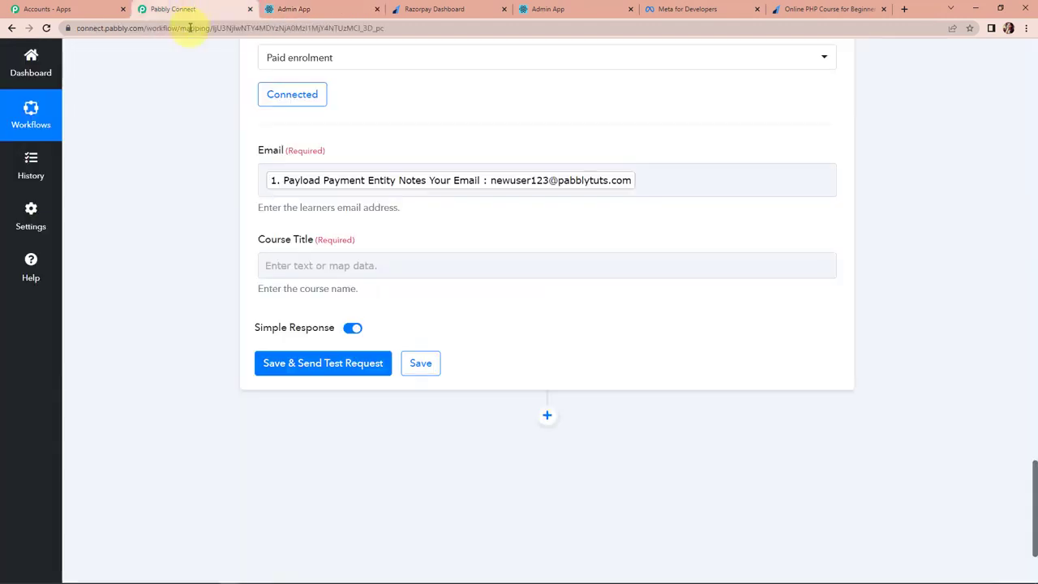
Map Course Title to the Razorpay Product Name and send a test enrolment request.
left_click(294, 264)
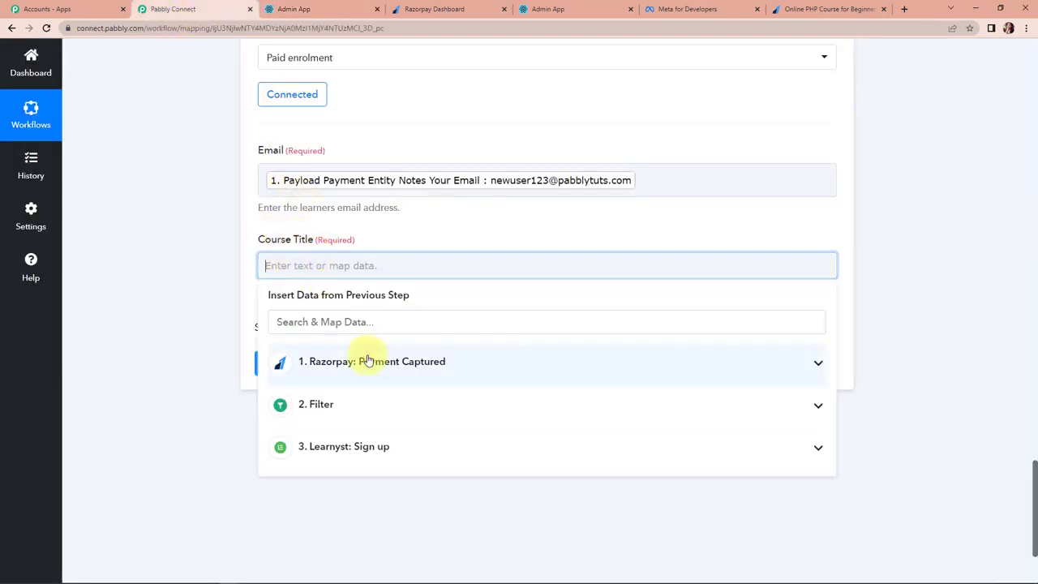
left_click(366, 364)
scroll(428, 504, "down", 2)
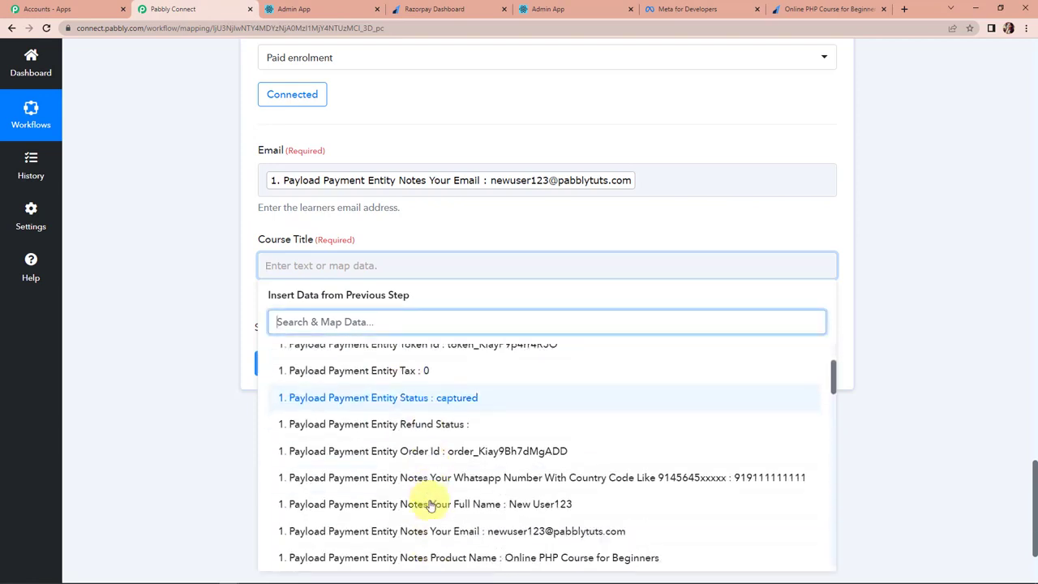
left_click(398, 557)
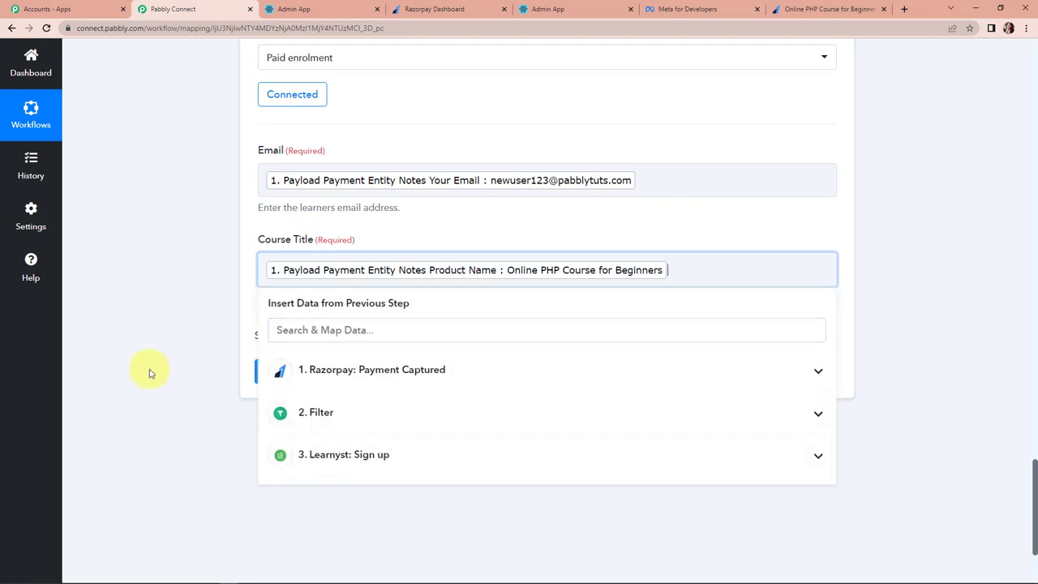
left_click(151, 373)
left_click(291, 371)
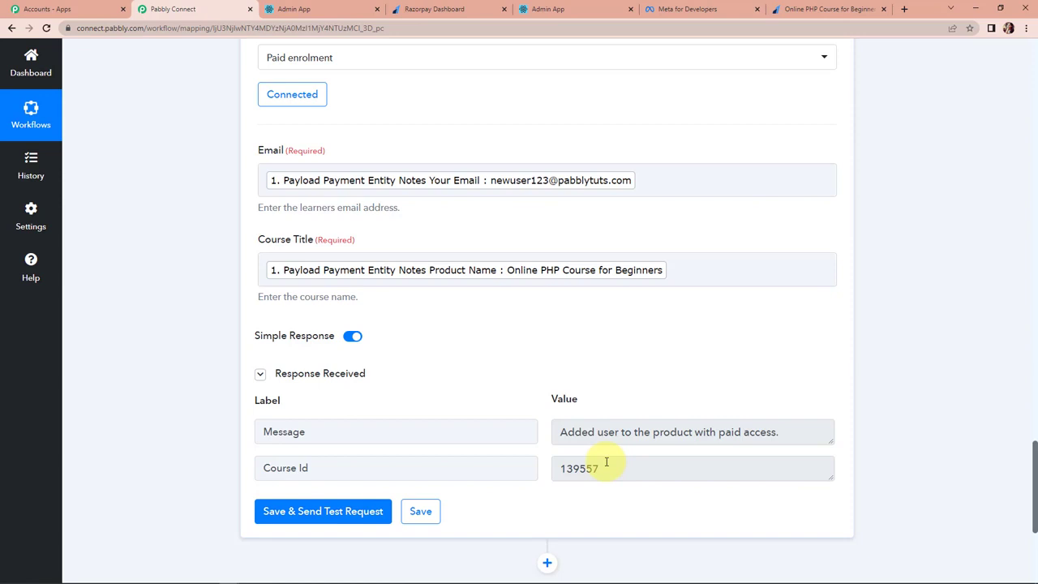
scroll(937, 354, "down", 2)
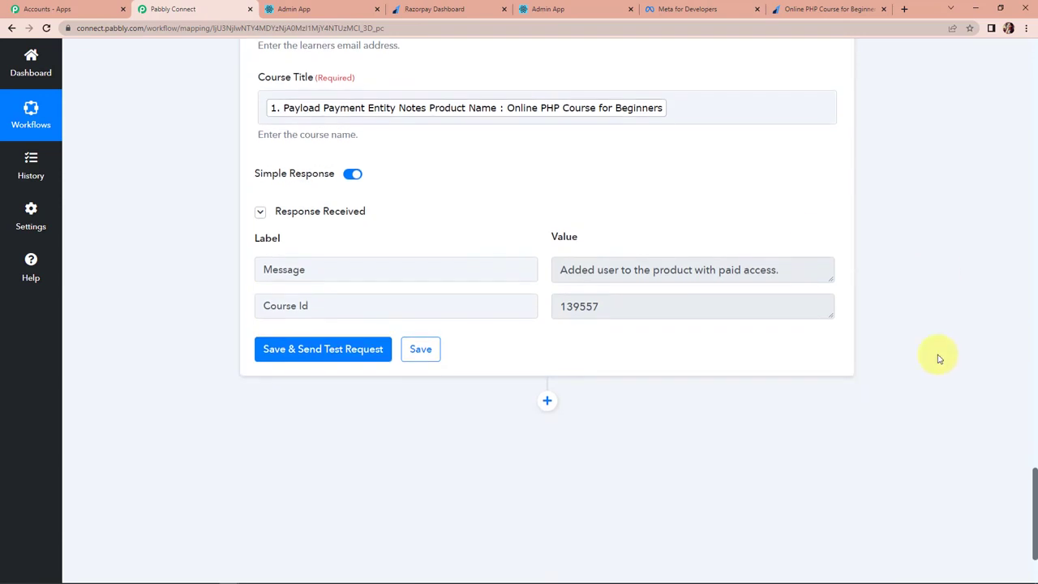
scroll(670, 400, "down", 1)
Add a WhatsApp Cloud API action step after the Learnyst enrolment.
left_click(545, 294)
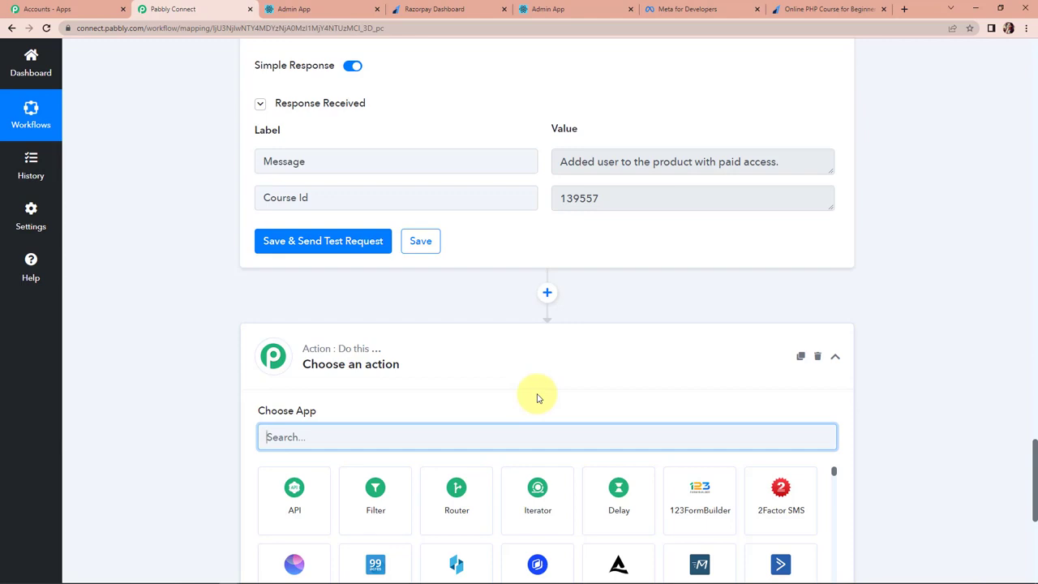
scroll(537, 398, "down", 1)
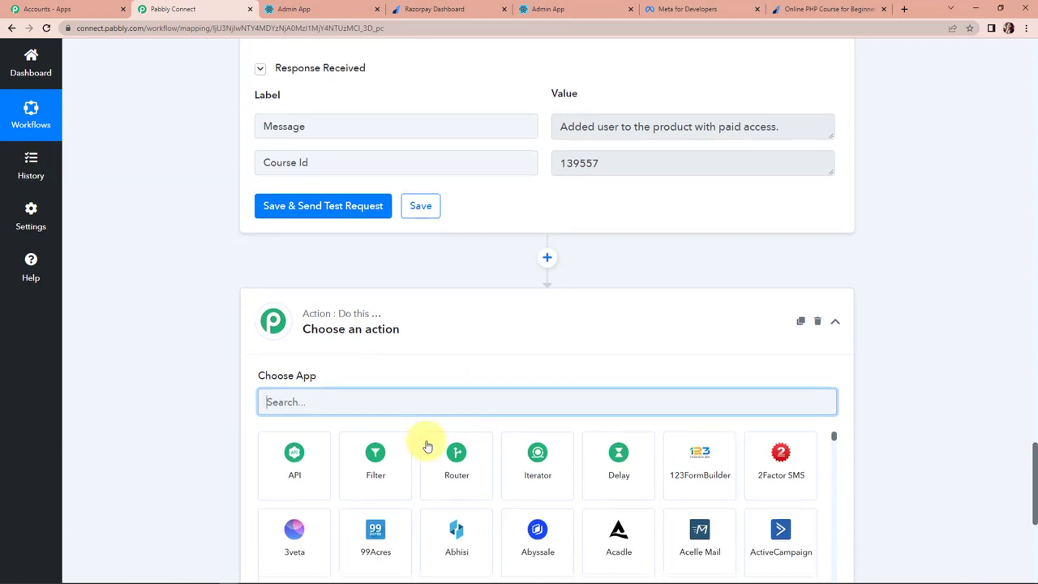
type("wha")
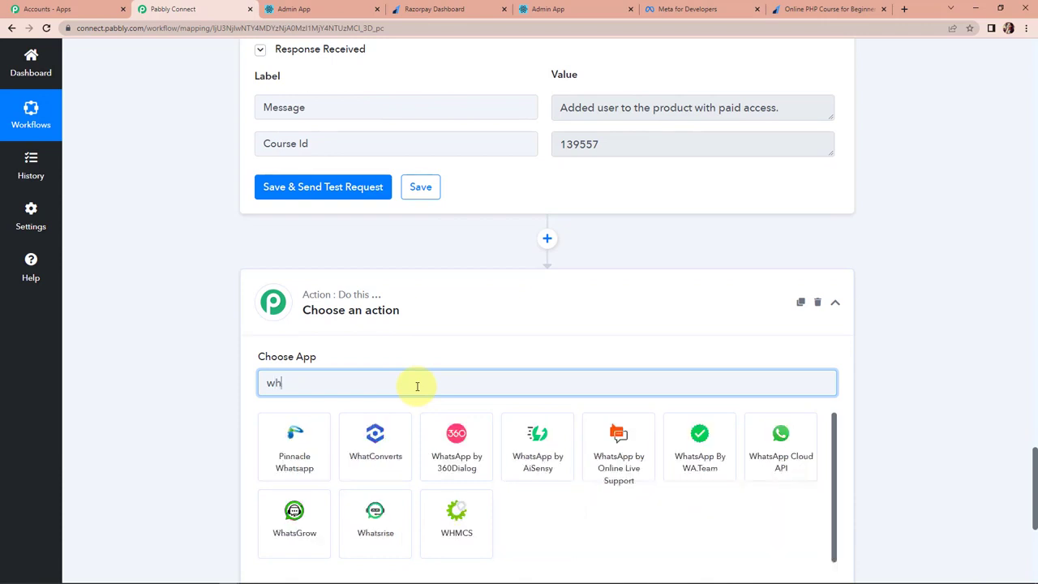
left_click(800, 473)
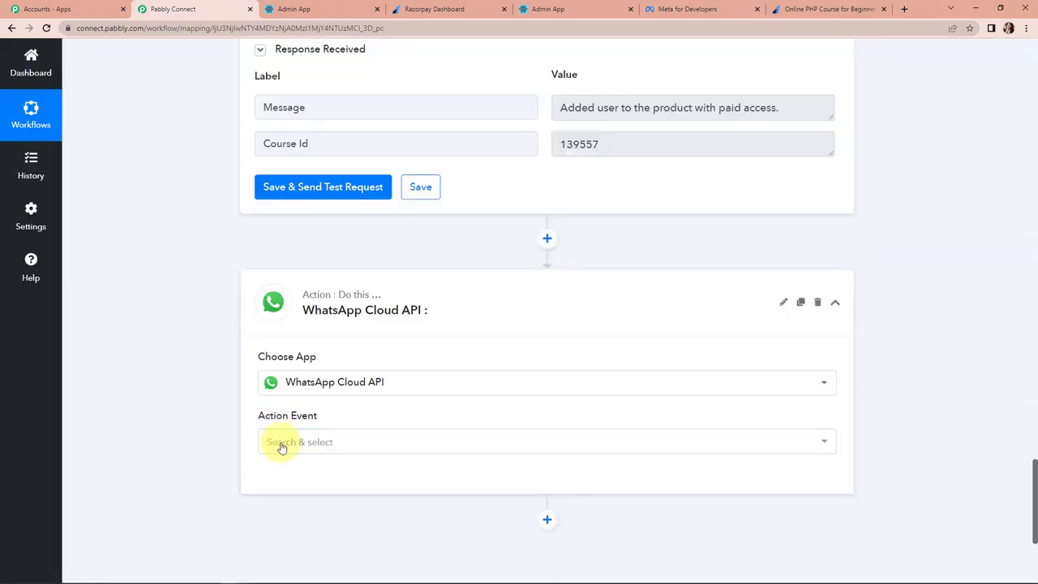
Set the WhatsApp event to Send Template Message and start adding a new connection.
left_click(282, 444)
left_click(283, 499)
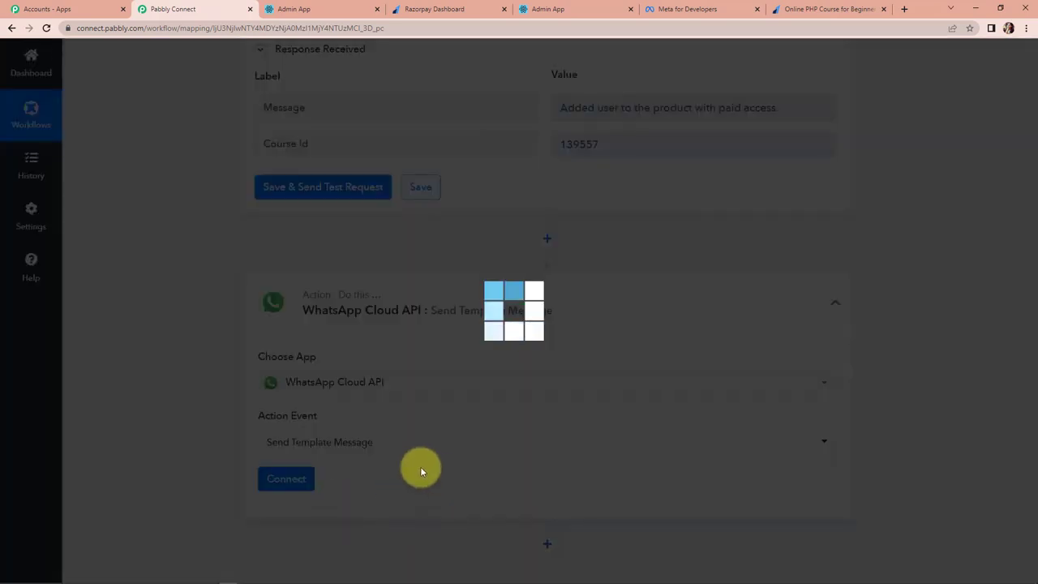
left_click(288, 476)
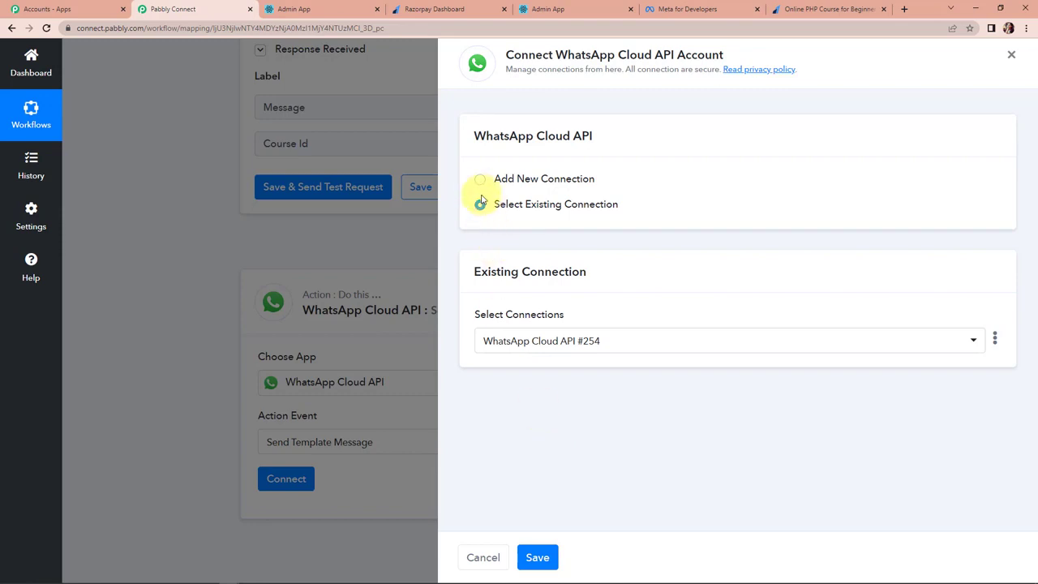
left_click(479, 180)
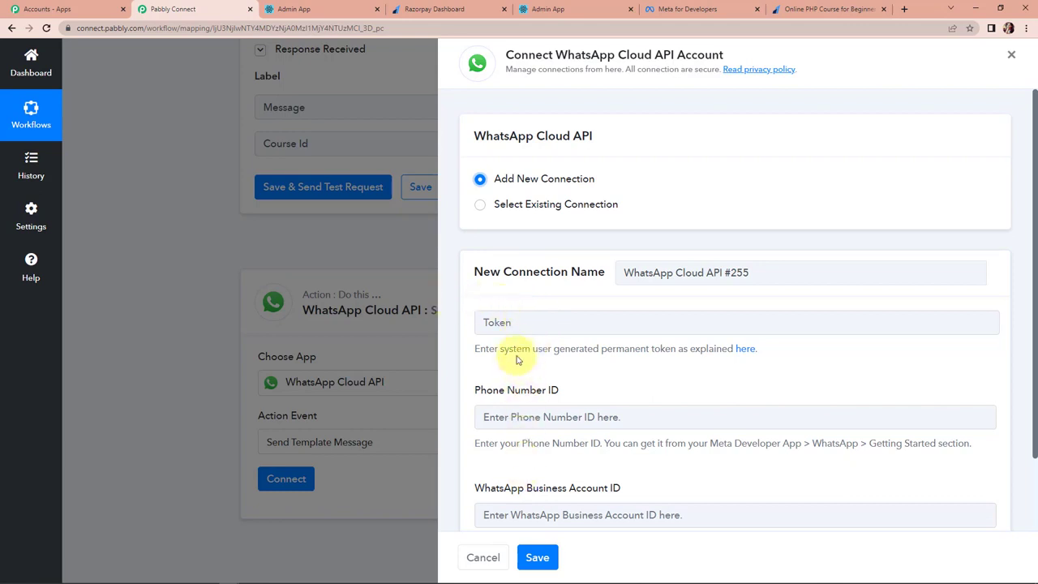
scroll(510, 345, "down", 1)
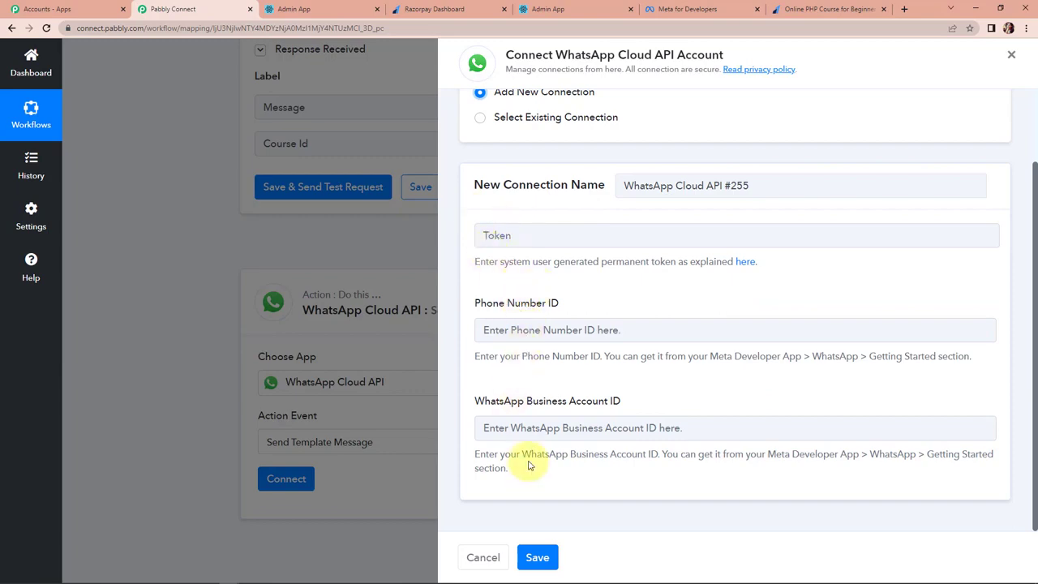
left_click(677, 11)
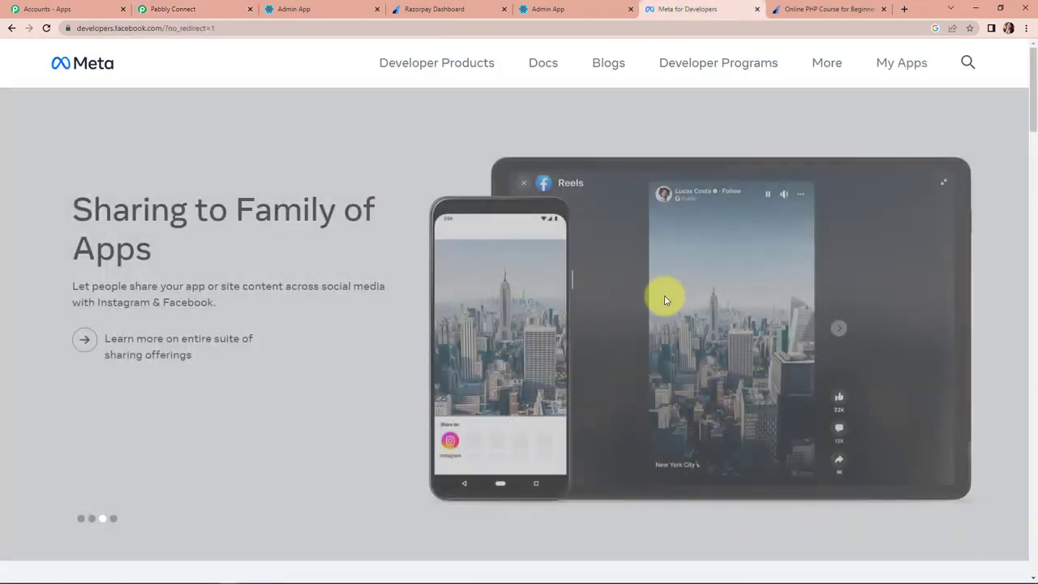
Open the MyConnectMsg App's WhatsApp Getting started page from My Apps.
left_click(893, 71)
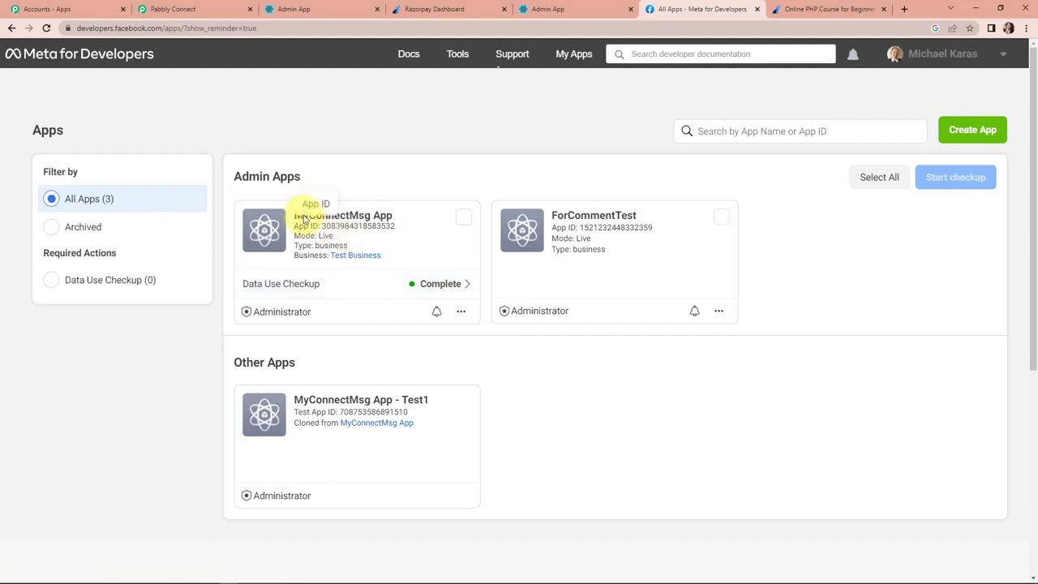
left_click(343, 214)
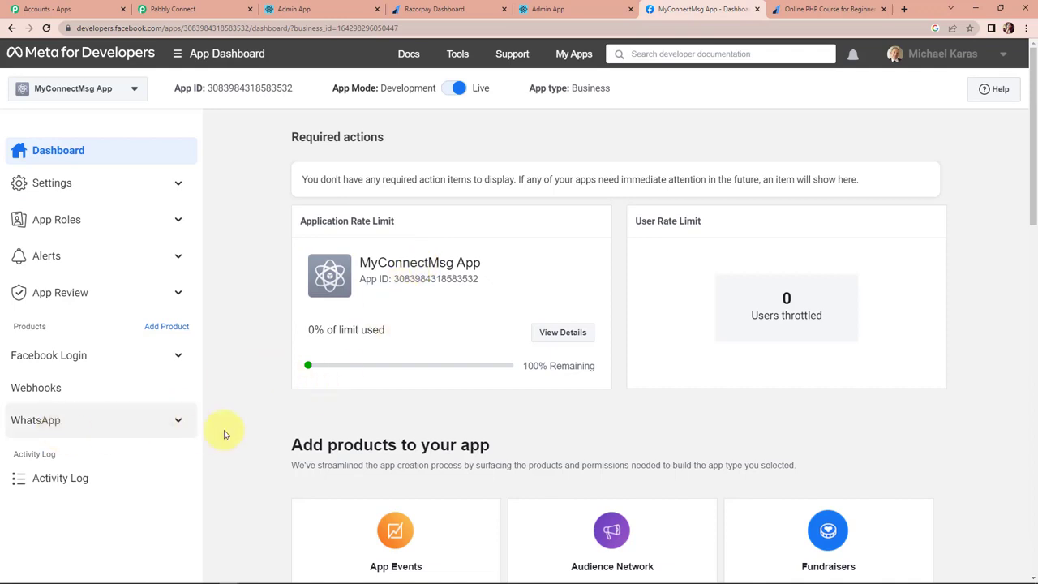
left_click(168, 420)
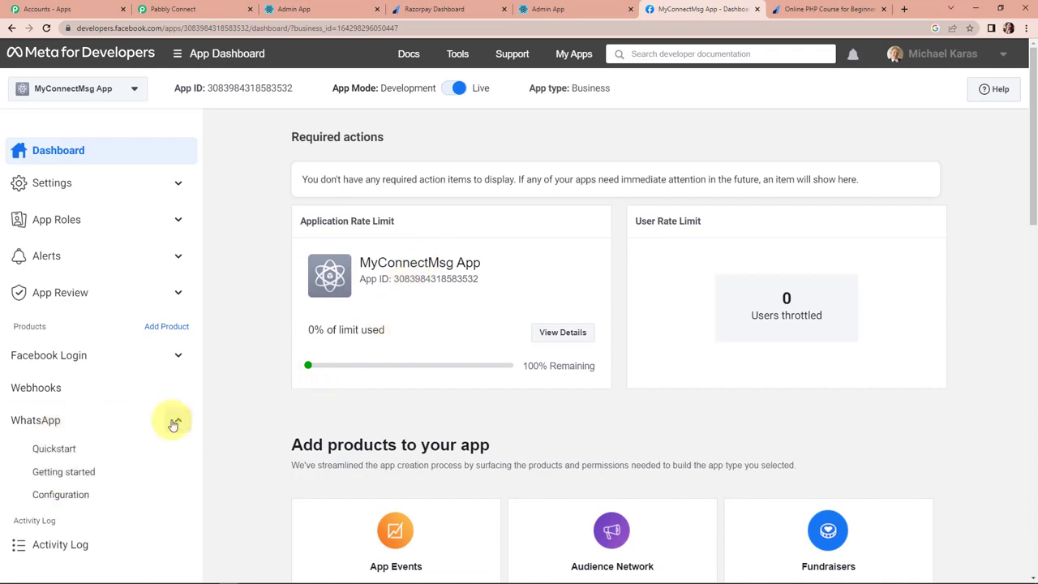
left_click(96, 476)
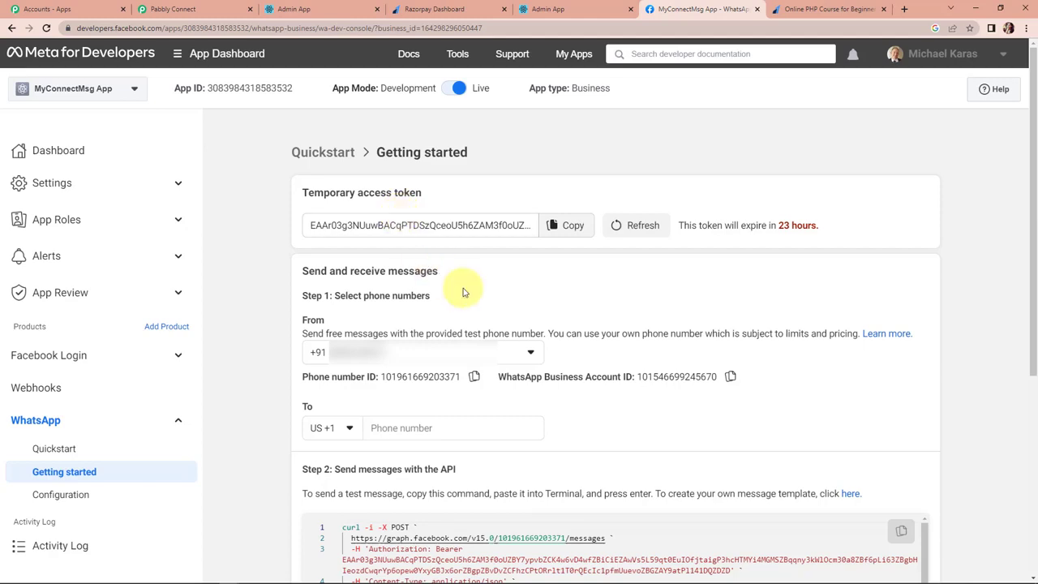
scroll(463, 284, "down", 1)
Copy Meta's temporary access token and phone number ID into the connection's Token and Phone Number ID fields.
left_click(565, 171)
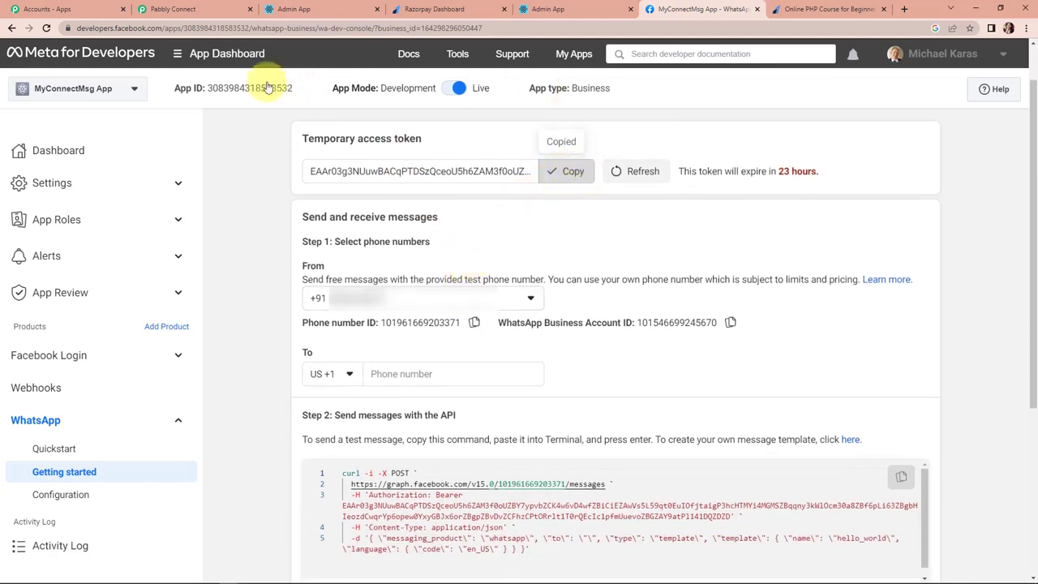
left_click(194, 9)
left_click(515, 240)
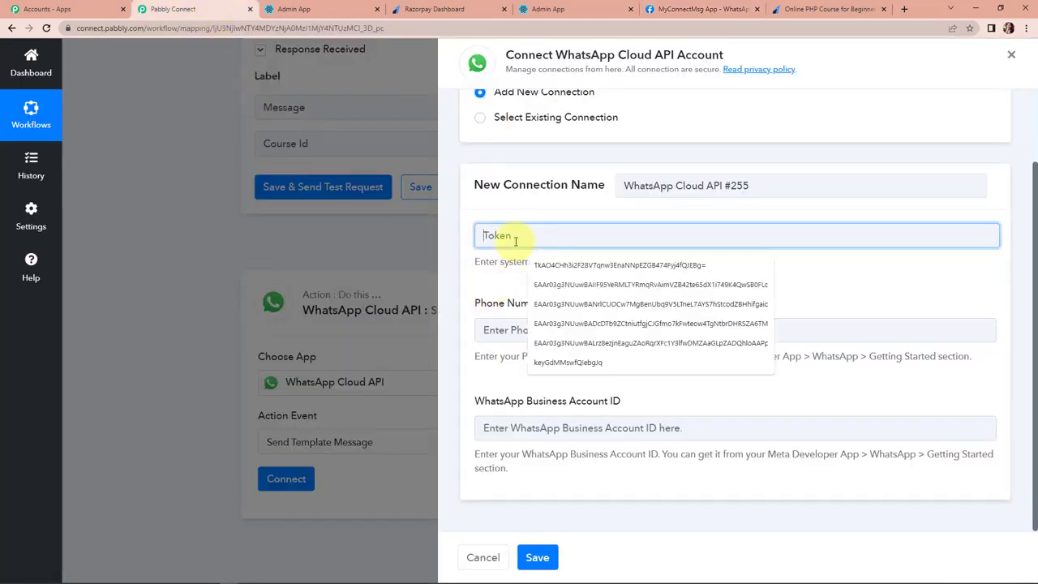
key("ctrl+v")
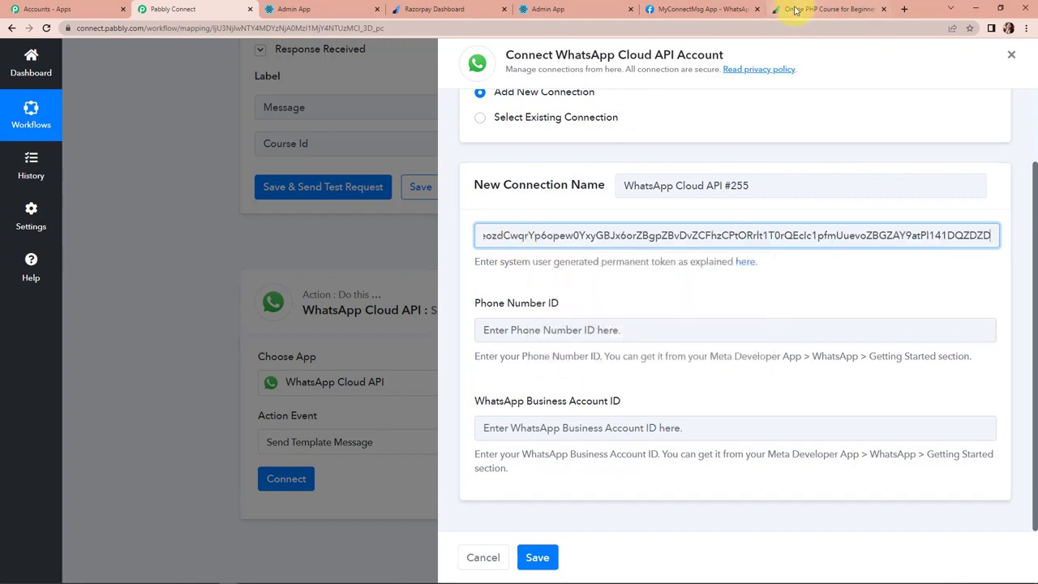
left_click(699, 9)
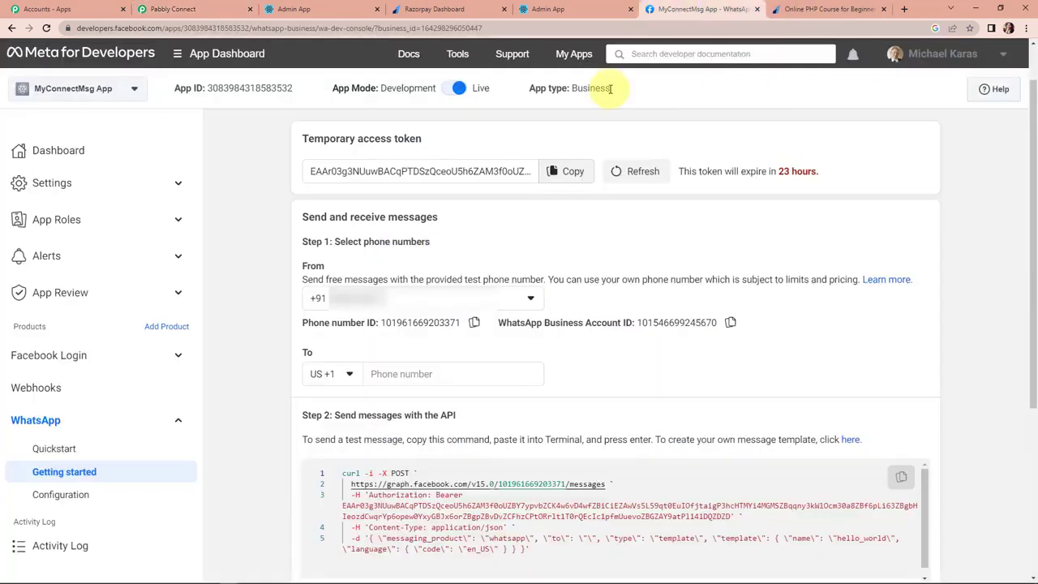
left_click(473, 322)
left_click(203, 9)
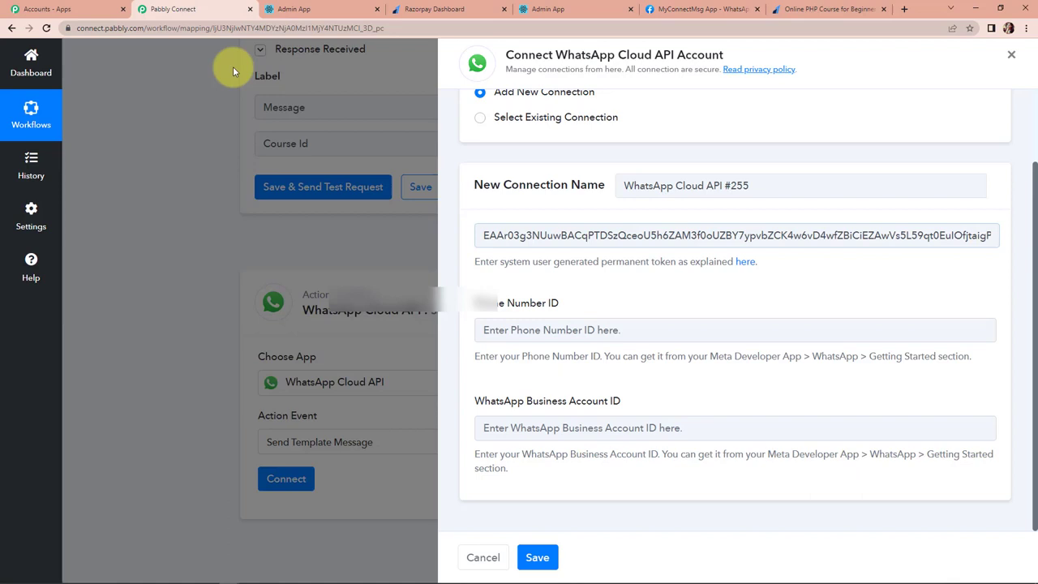
left_click(504, 326)
key("ctrl+v")
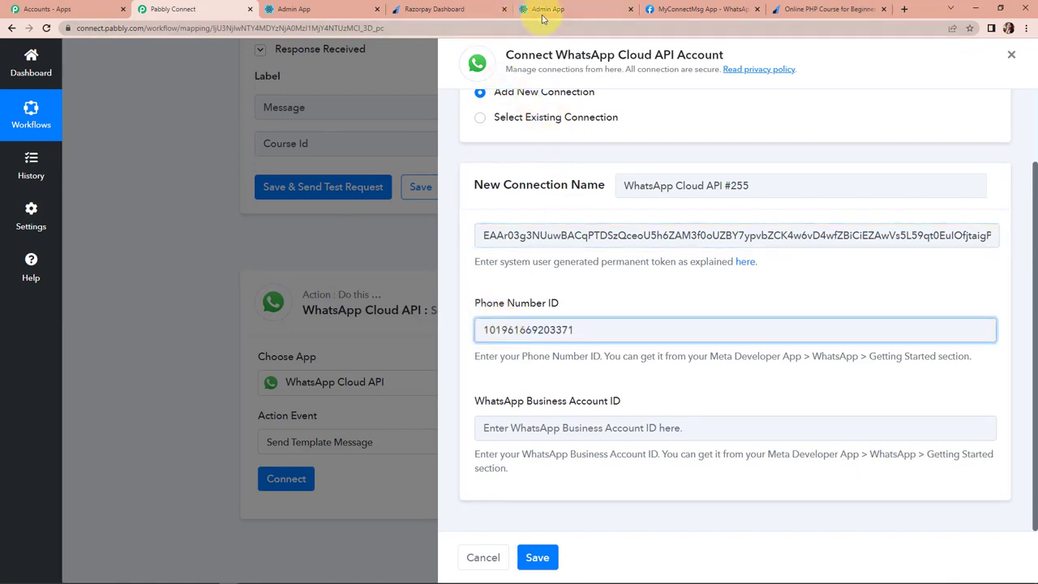
Paste the WhatsApp Business Account ID into the form and save the connection.
left_click(687, 8)
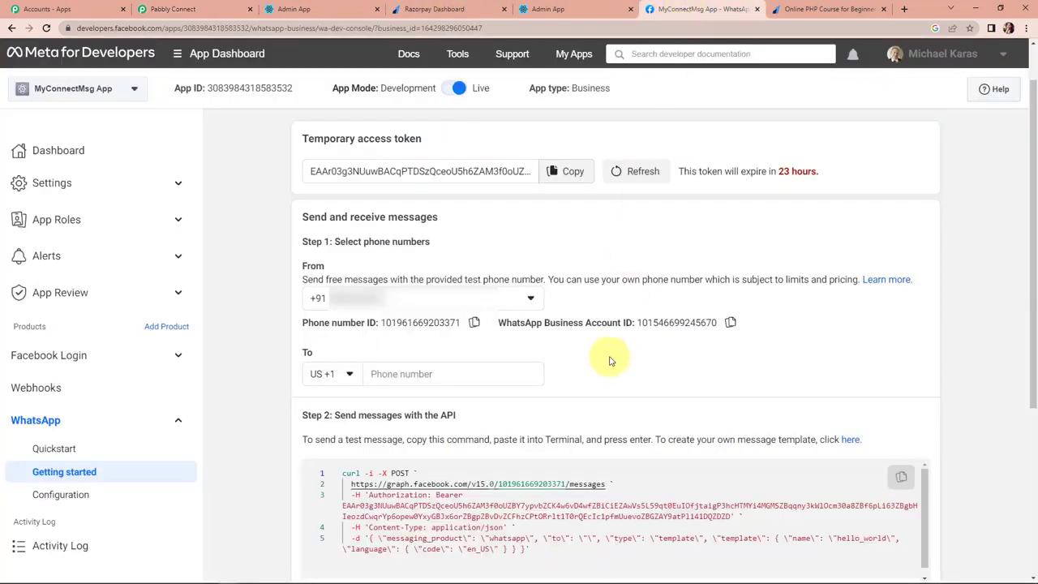
left_click(732, 322)
left_click(193, 8)
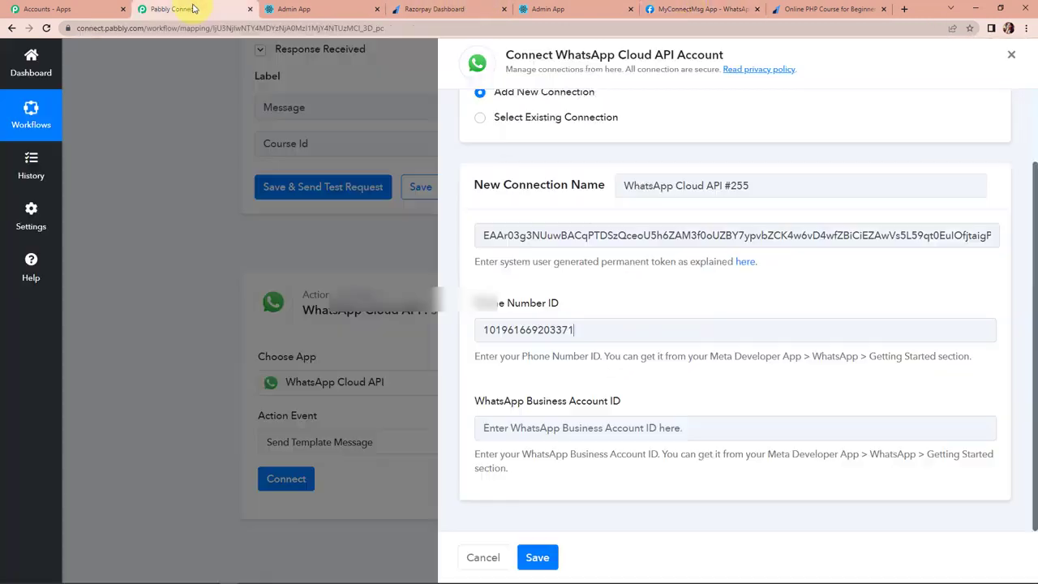
left_click(543, 427)
key("ctrl+v")
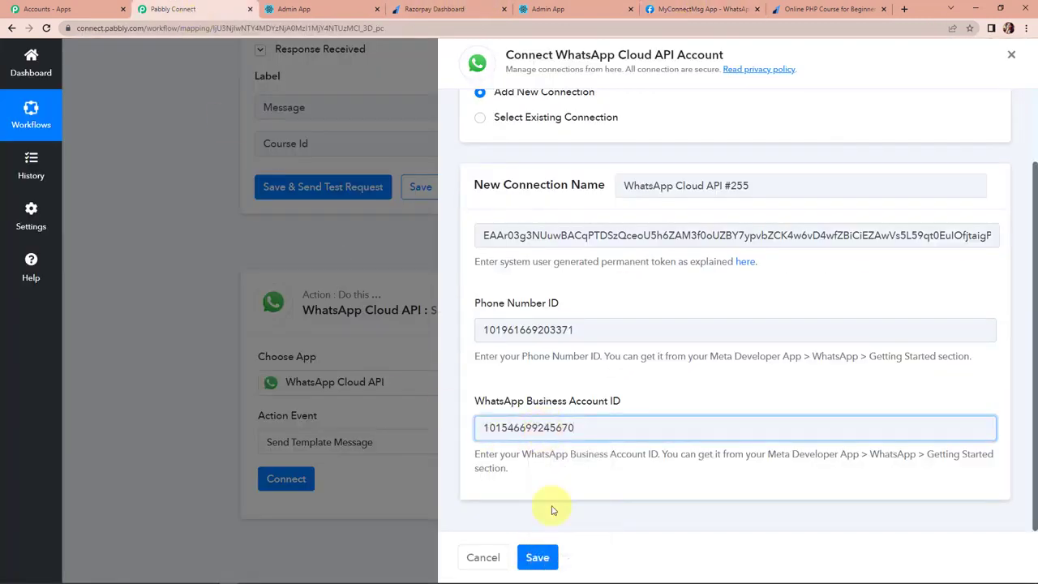
left_click(538, 558)
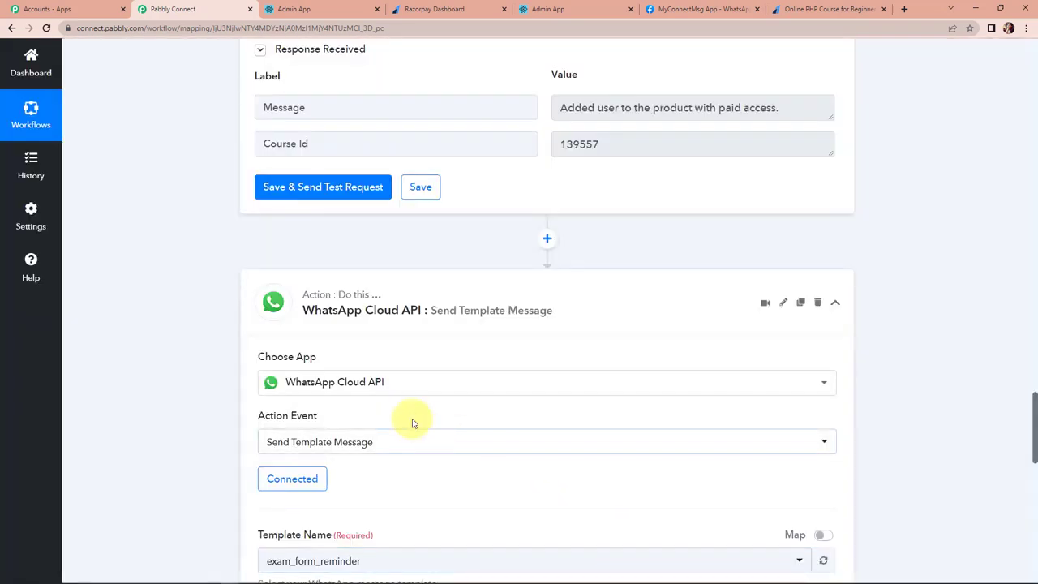
Review the Template Name, Language Code and Body fields, then return to Meta for Developers.
scroll(411, 423, "down", 5)
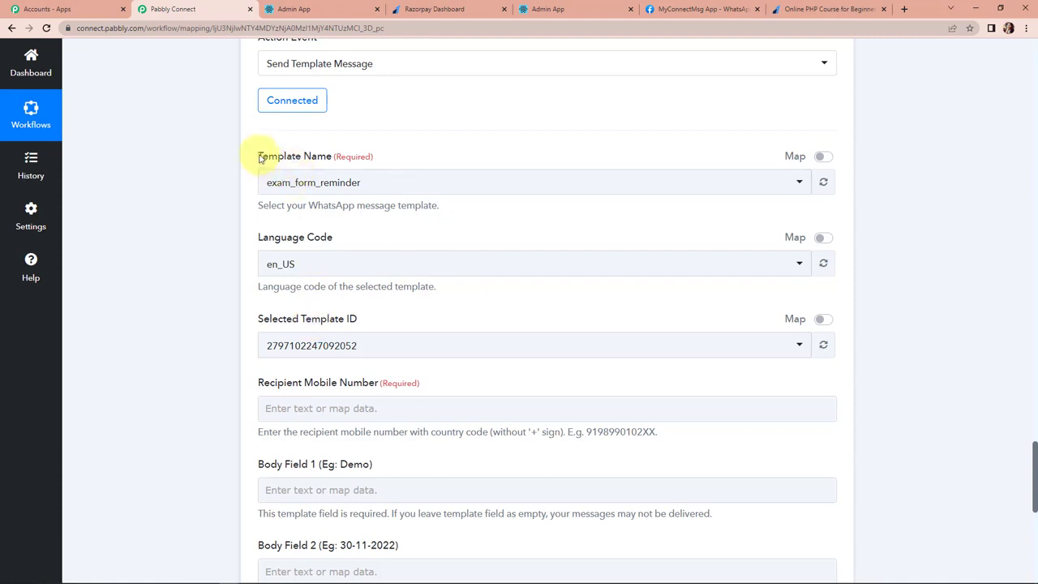
left_click_drag(256, 155, 332, 160)
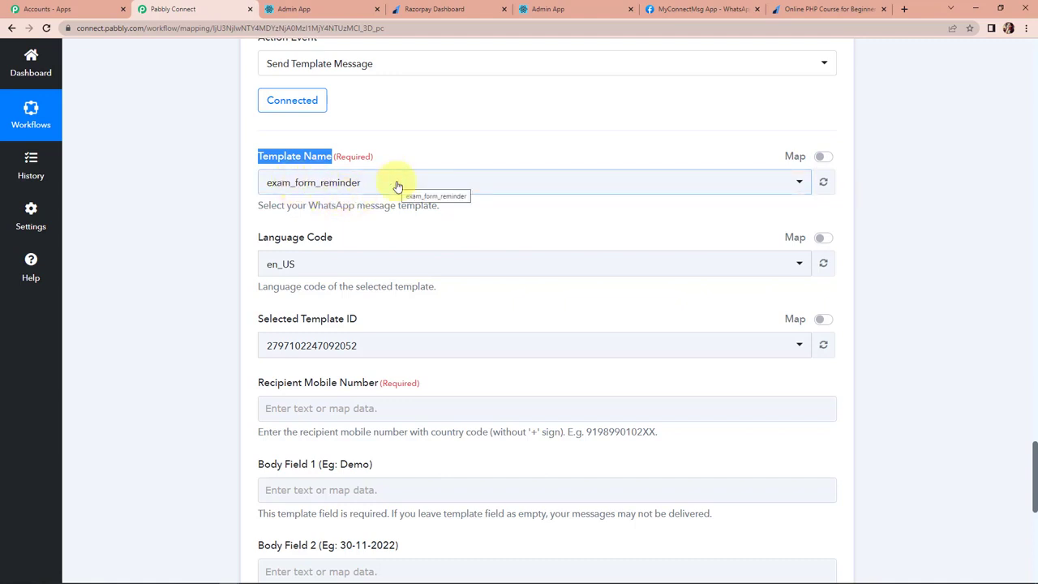
left_click(693, 8)
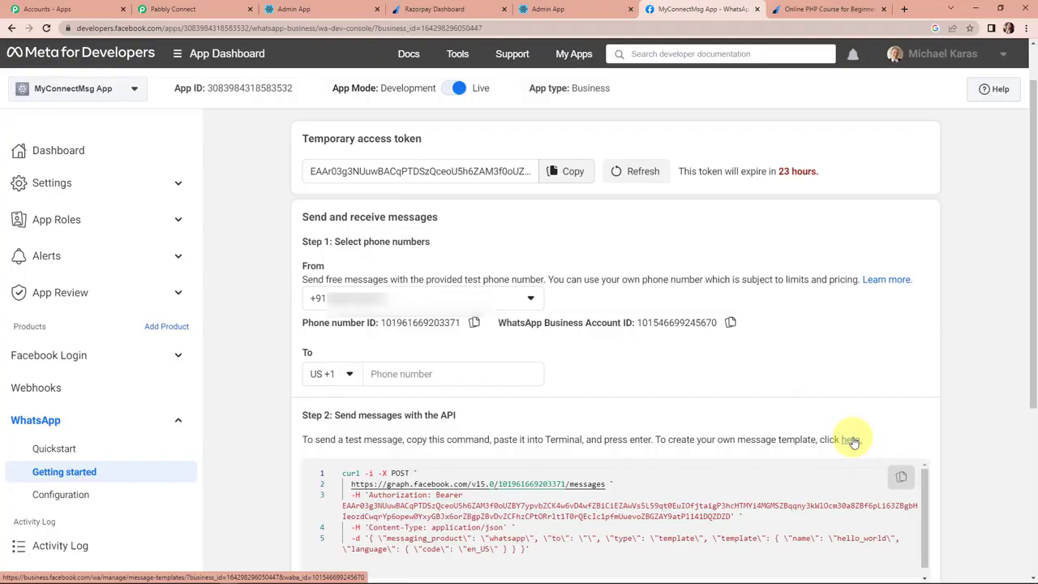
Find and open the course_enroll template in the WhatsApp message templates list.
left_click(850, 440)
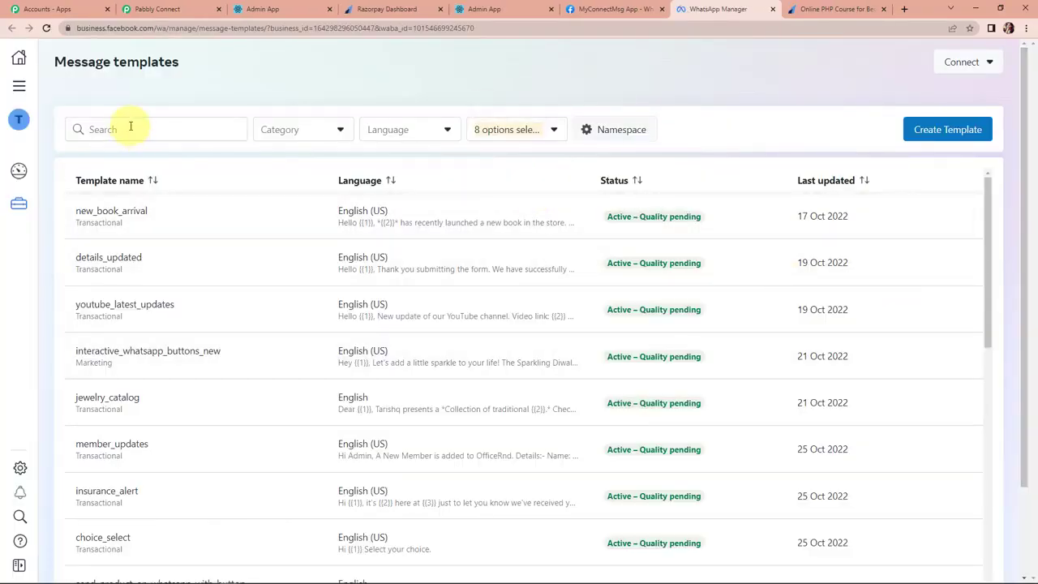
left_click(130, 126)
type("enro")
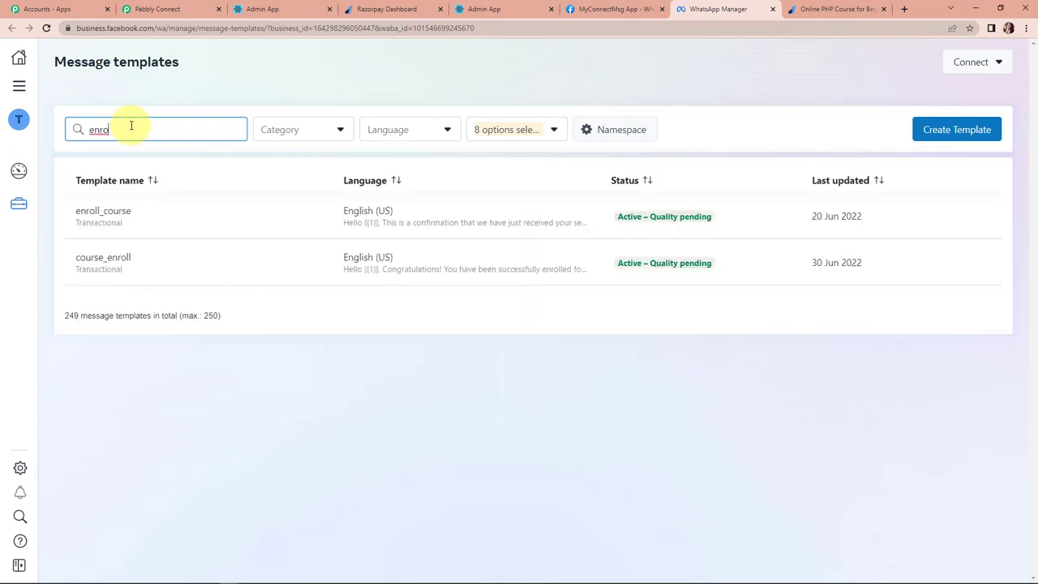
left_click(142, 255)
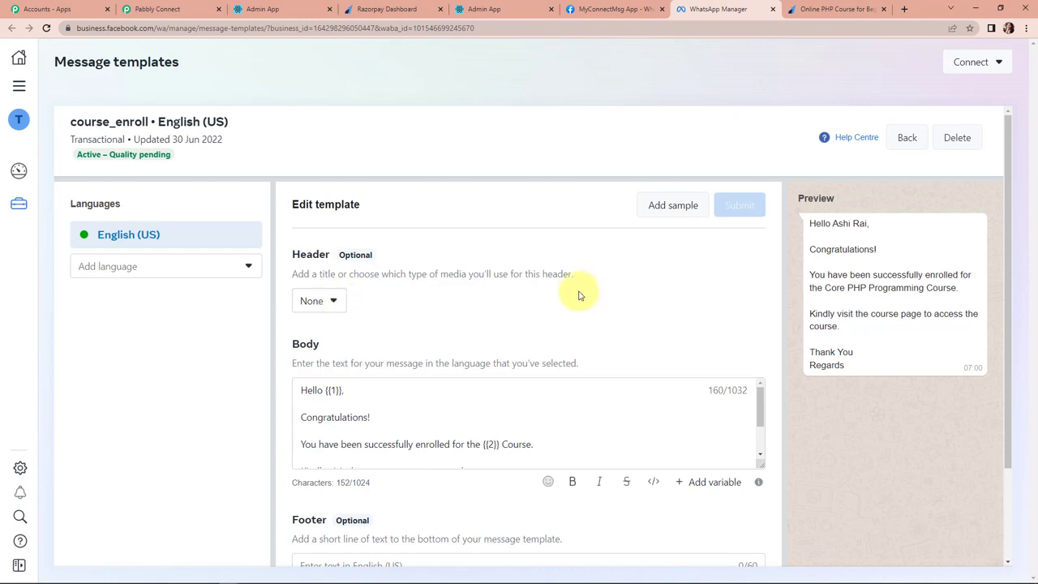
Enlarge the course_enroll body to read its {{1}} name and {{2}} course variables, then return to Pabbly.
scroll(577, 293, "down", 1)
left_click_drag(756, 411, 757, 514)
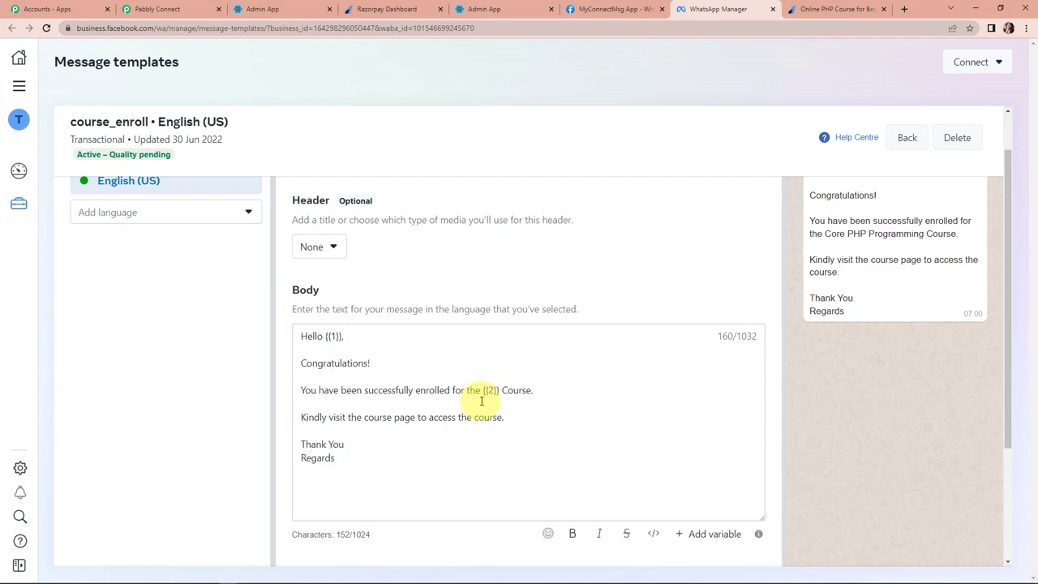
scroll(481, 401, "down", 2)
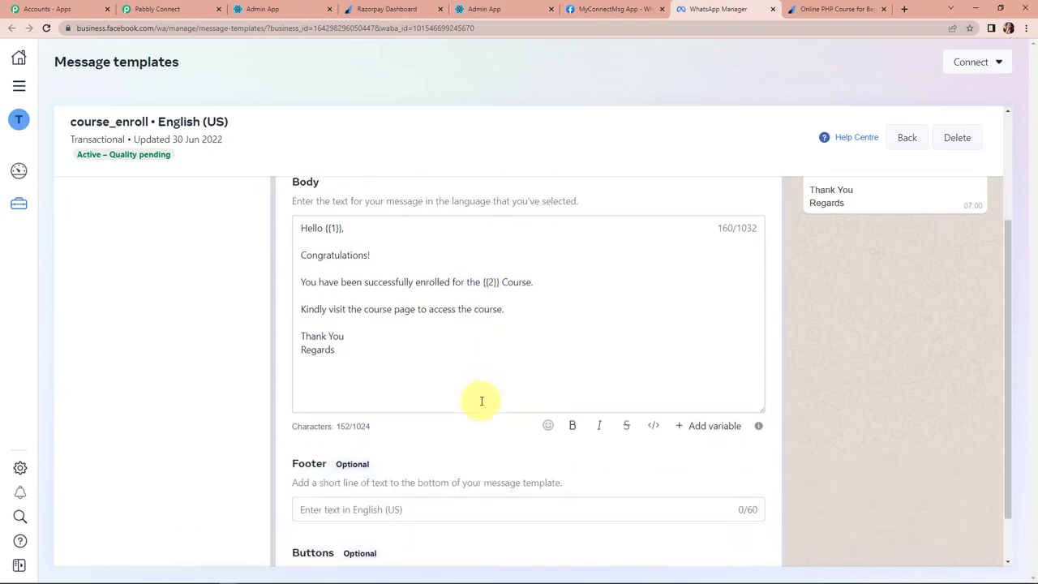
scroll(481, 401, "up", 1)
scroll(645, 367, "up", 3)
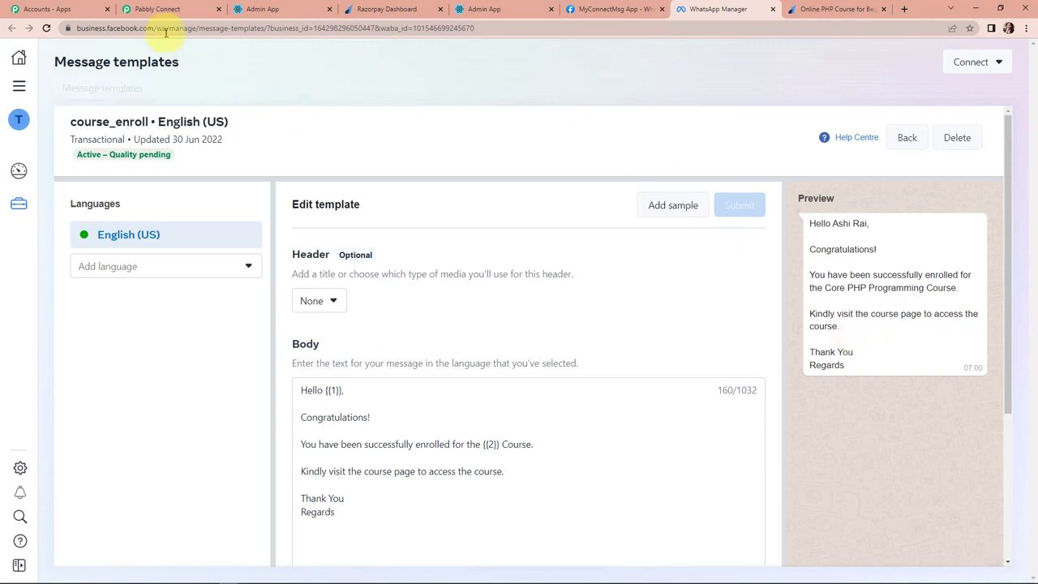
left_click(160, 9)
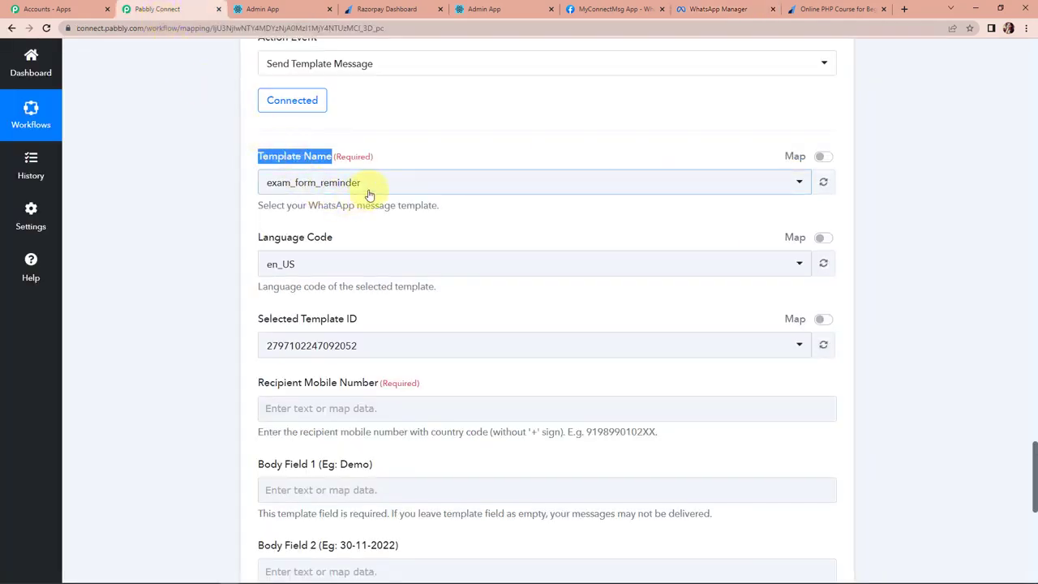
Choose course_enroll as the WhatsApp message template after checking it in WhatsApp Manager.
left_click(369, 193)
type("enr")
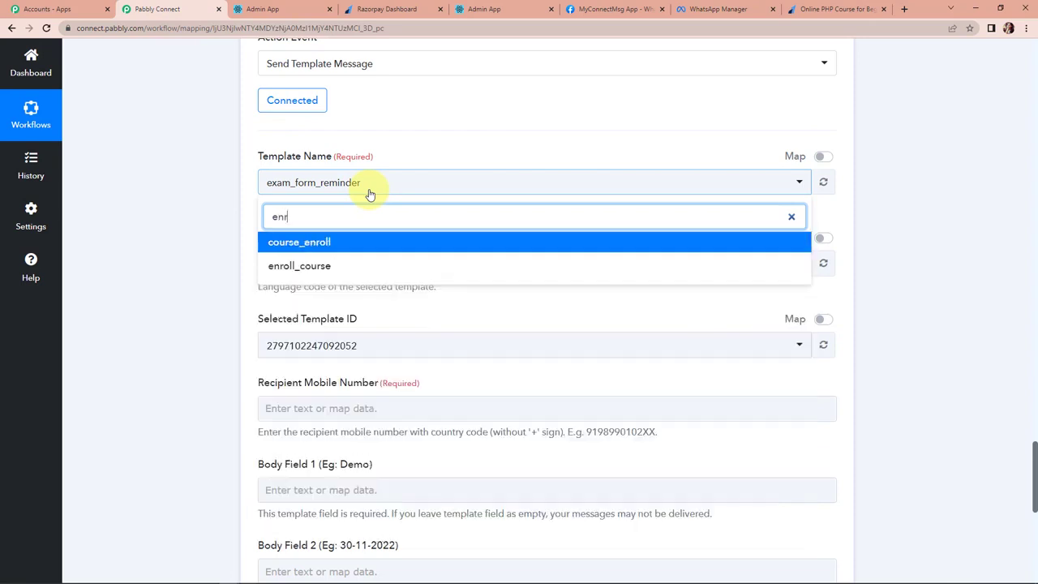
type("ok")
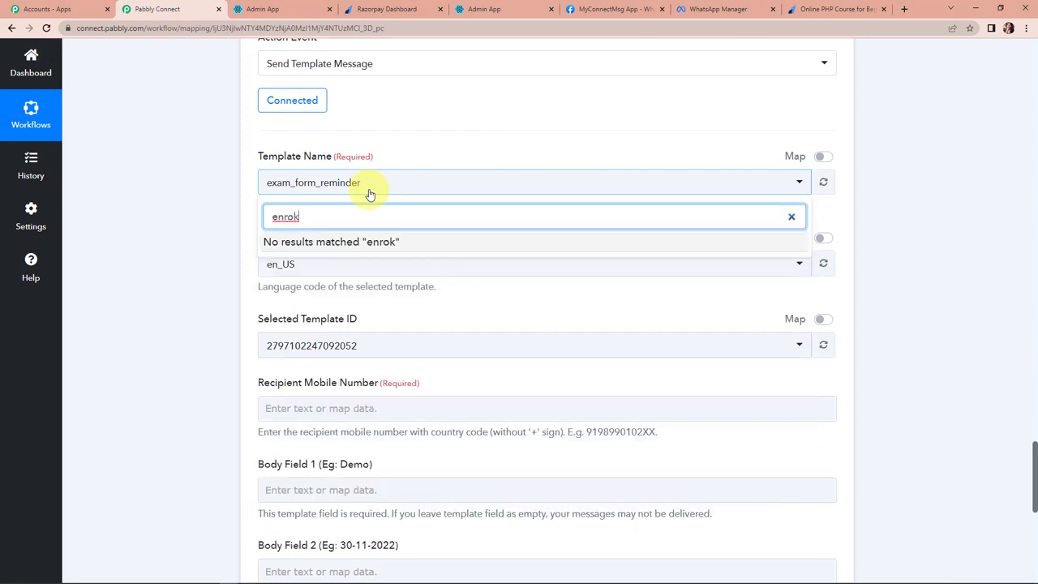
key("BackSpace")
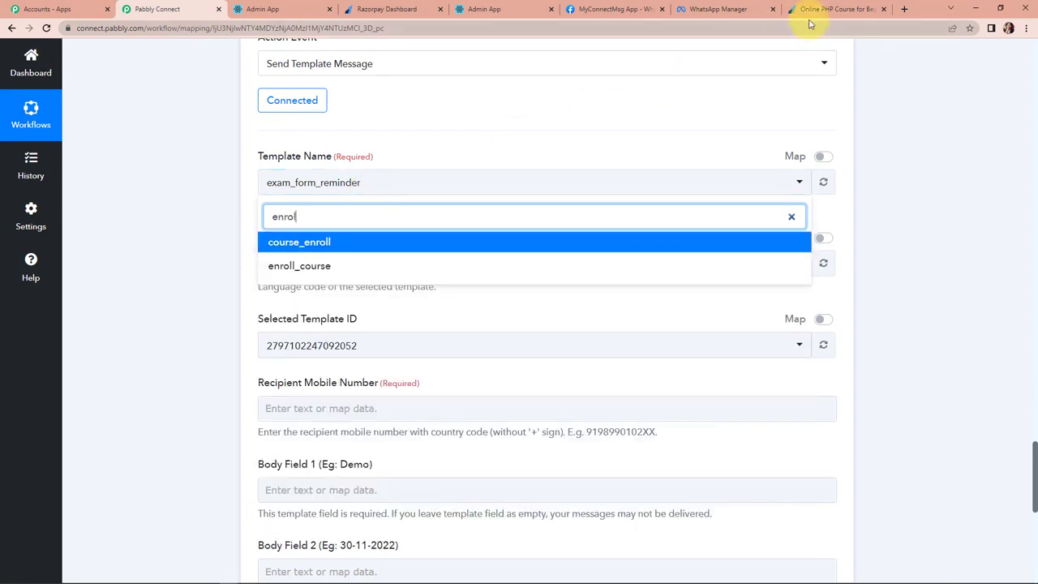
left_click(702, 9)
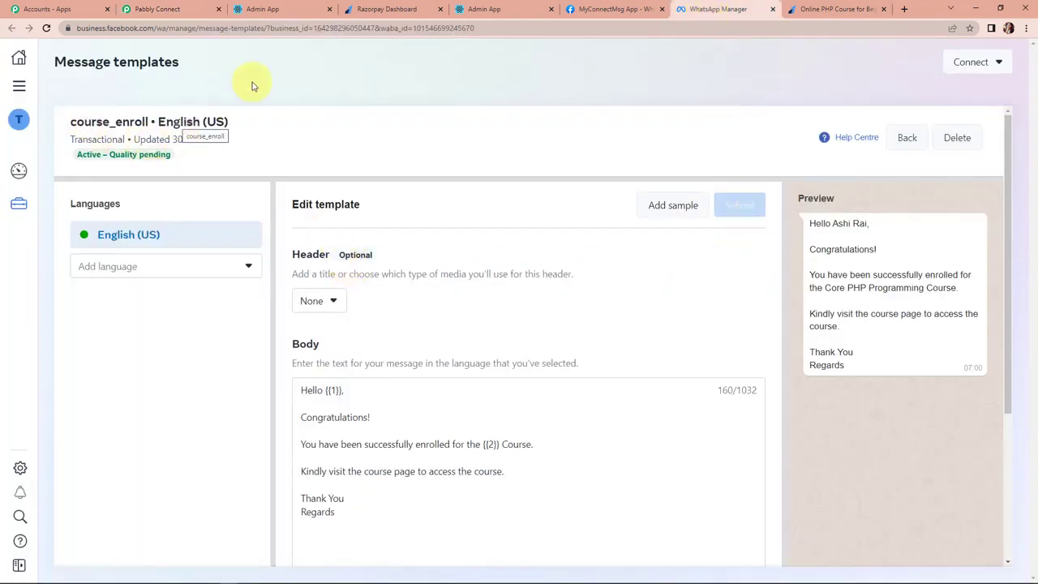
left_click(167, 10)
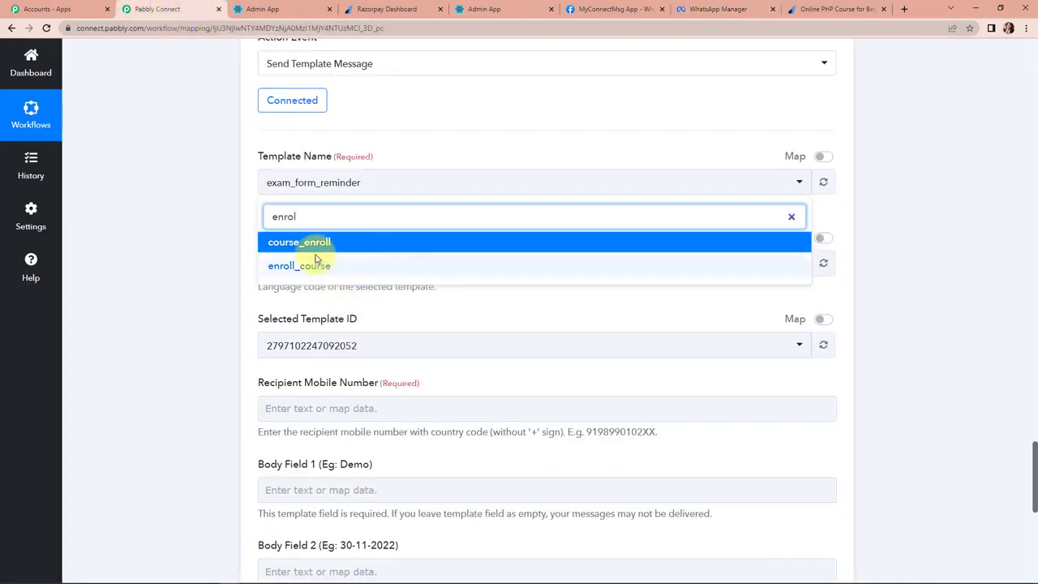
key("Return")
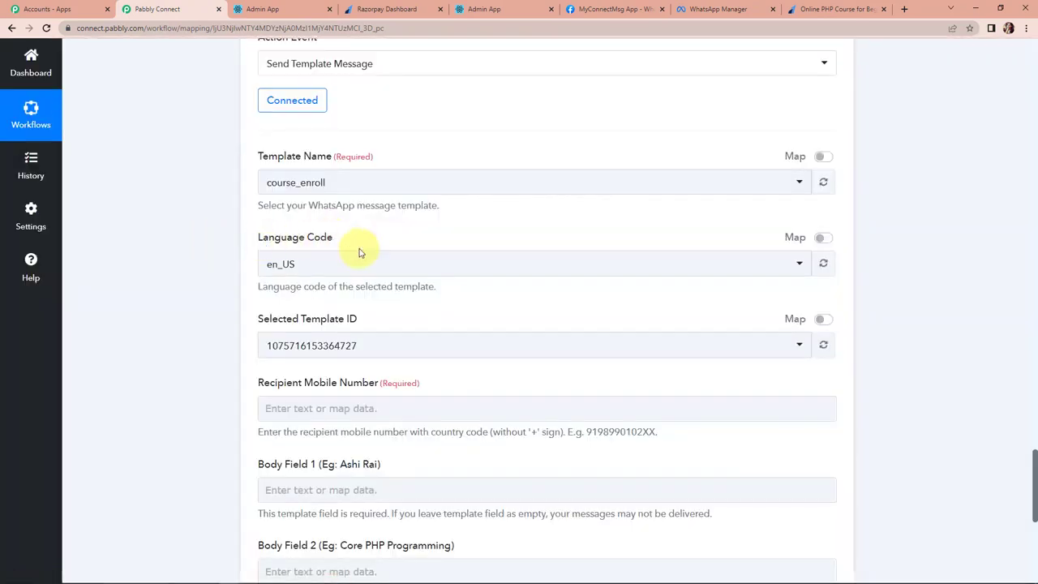
Map the buyer's Razorpay WhatsApp number into the recipient mobile number field.
scroll(397, 324, "down", 1)
scroll(397, 324, "down", 1)
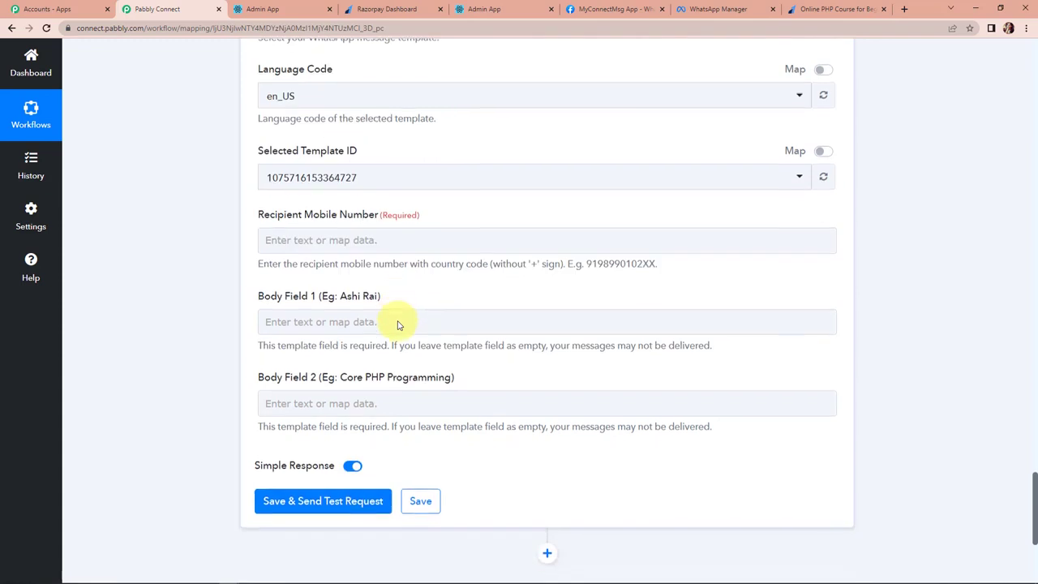
left_click(372, 245)
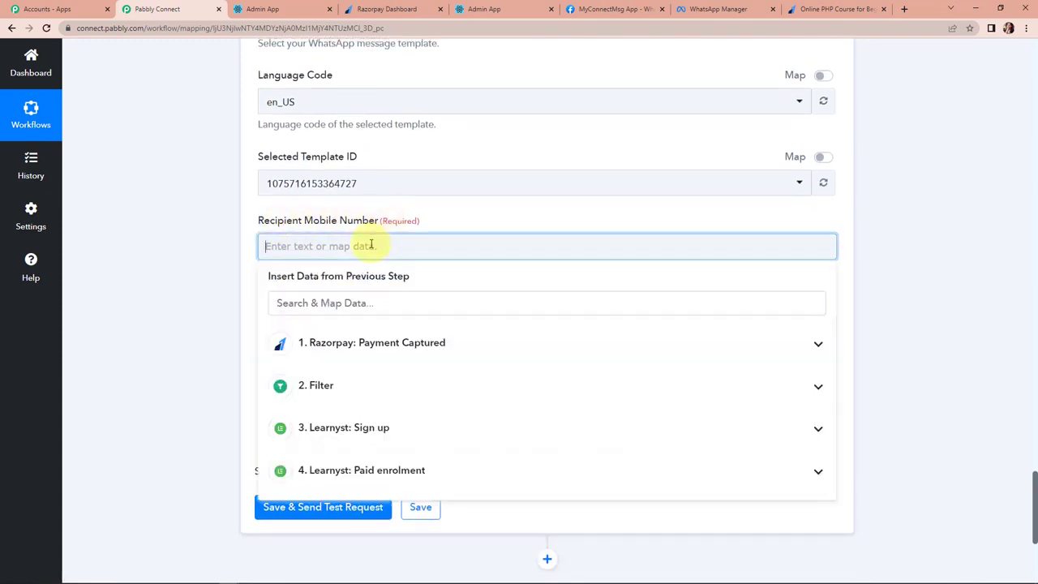
left_click(359, 350)
scroll(468, 497, "down", 1)
scroll(468, 496, "down", 1)
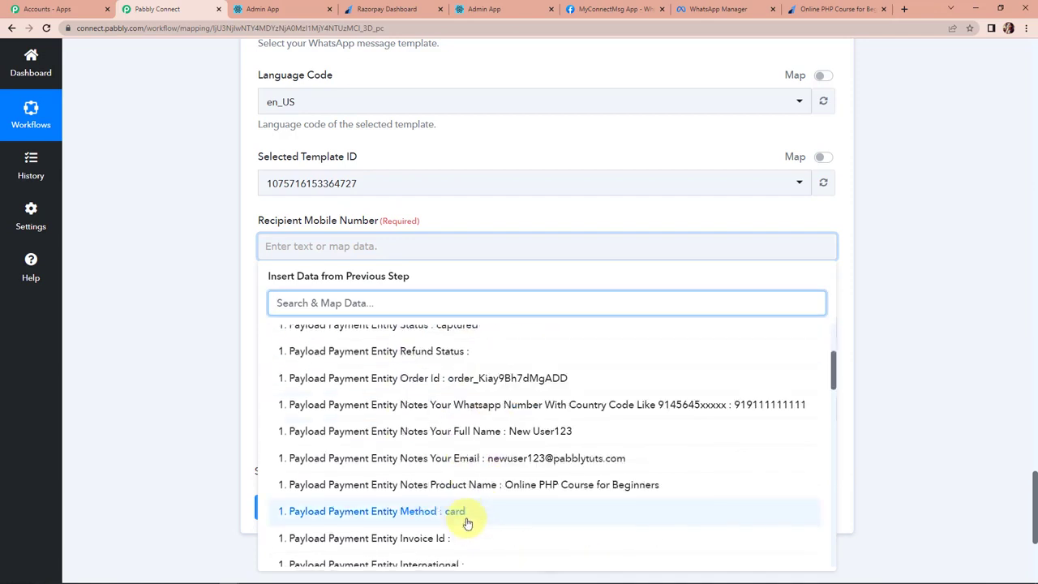
left_click(607, 406)
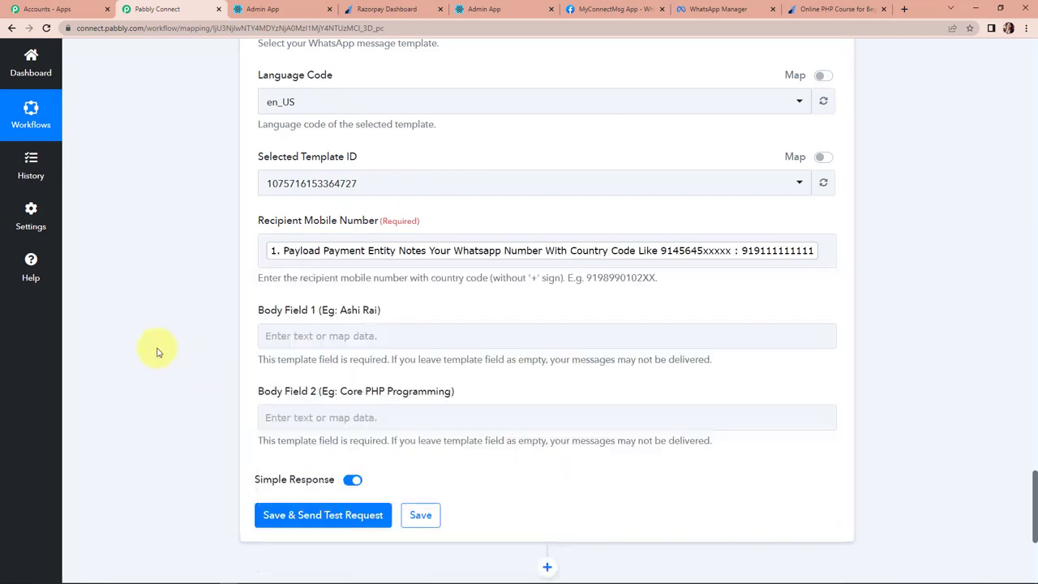
left_click(749, 270)
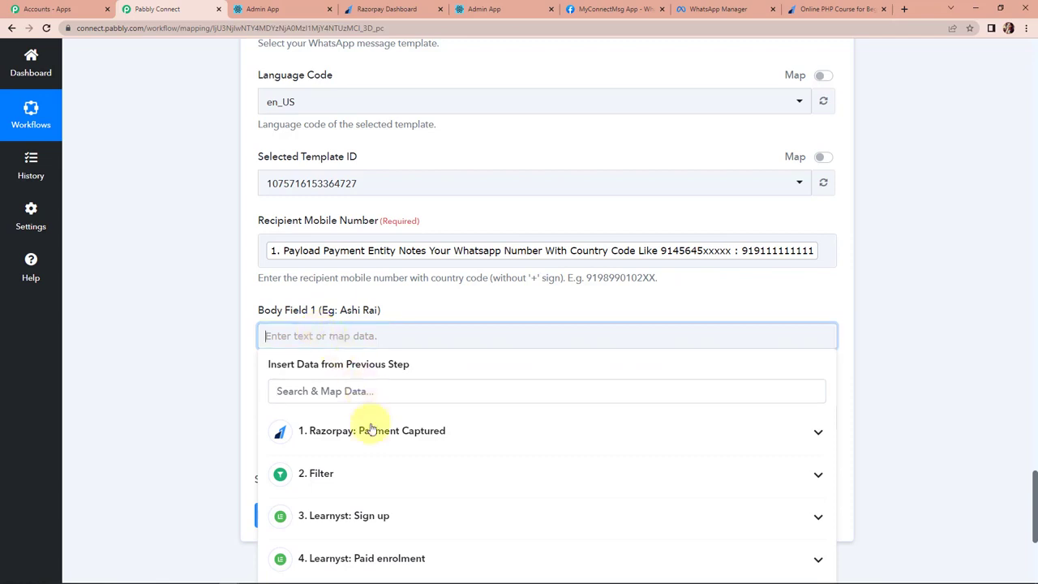
Map full name into Body Field 1 and product name into Body Field 2, then send a test.
left_click(371, 431)
scroll(567, 438, "down", 5)
left_click(586, 415)
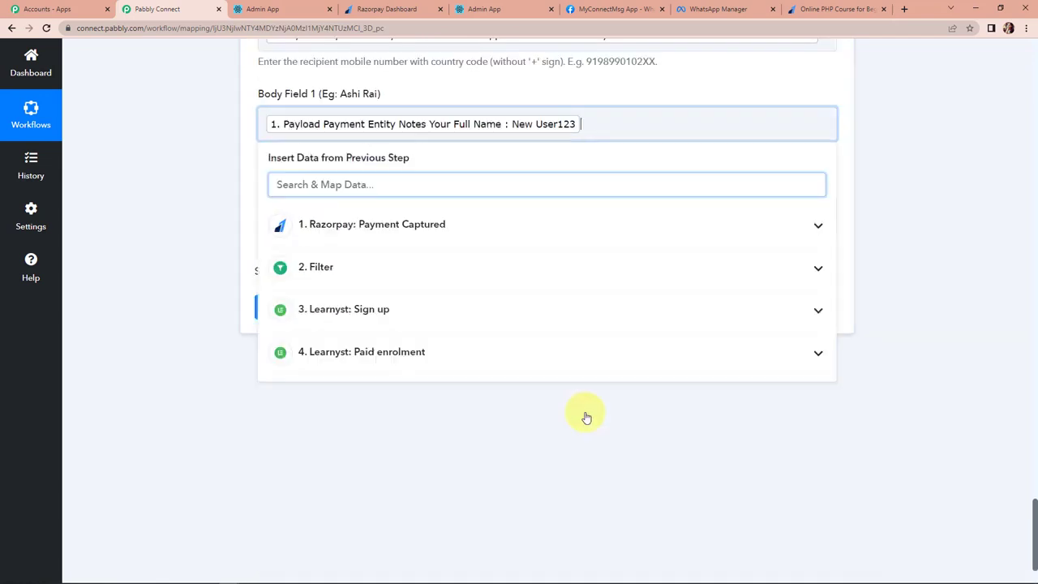
left_click(308, 403)
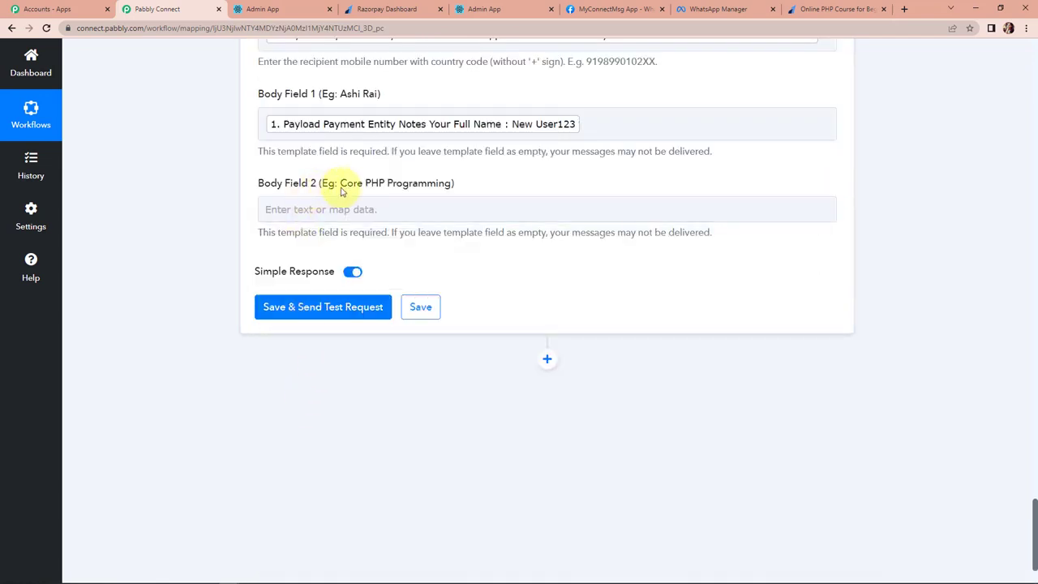
left_click(302, 209)
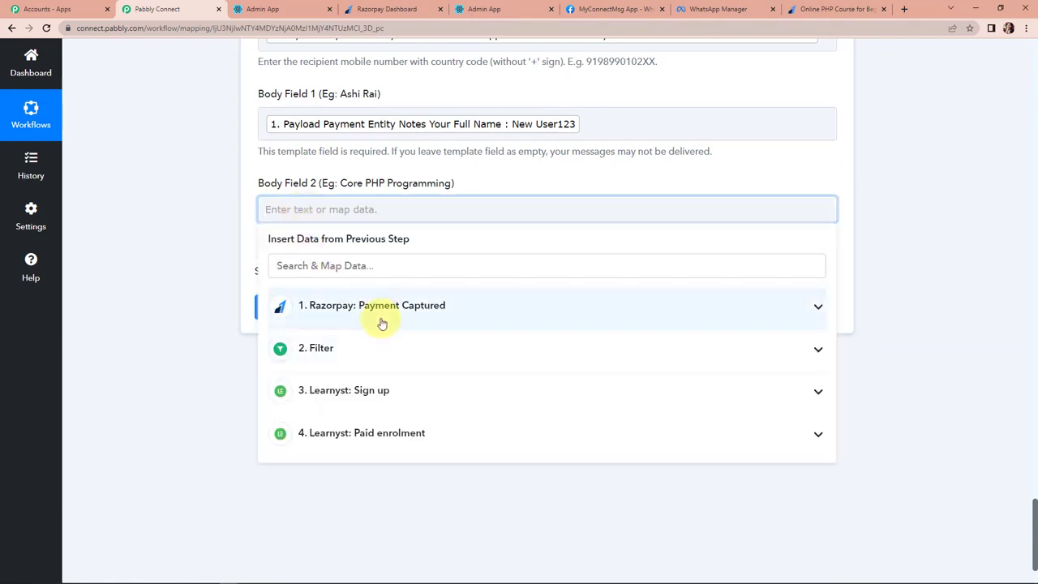
left_click(382, 320)
scroll(570, 484, "down", 2)
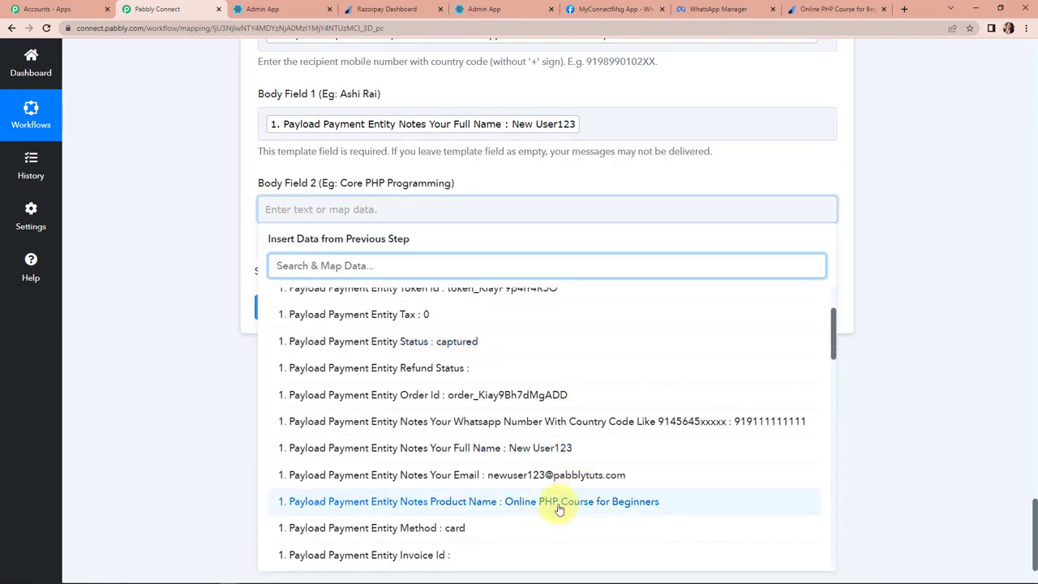
left_click(561, 501)
left_click(163, 350)
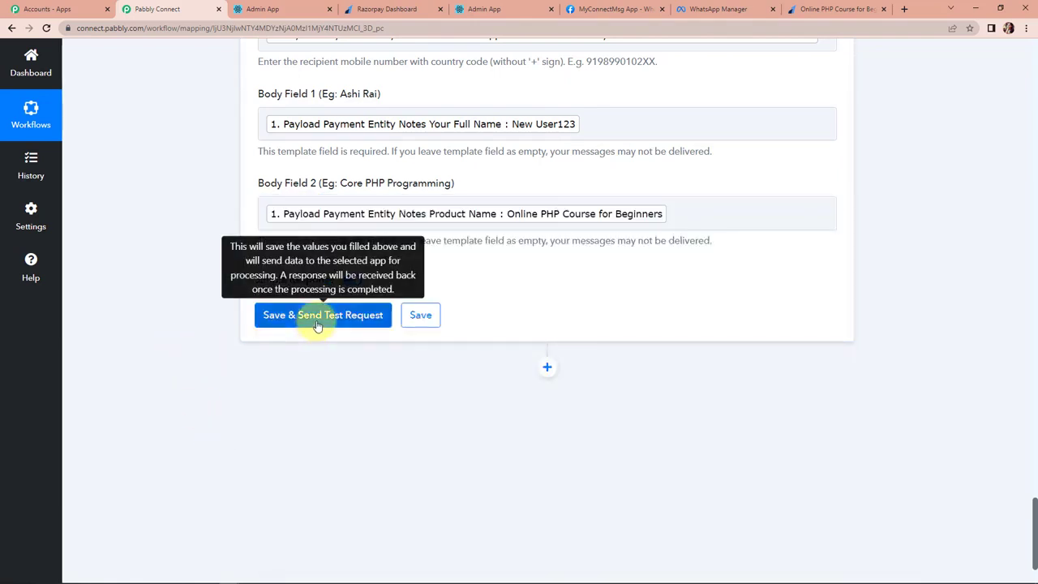
left_click(315, 323)
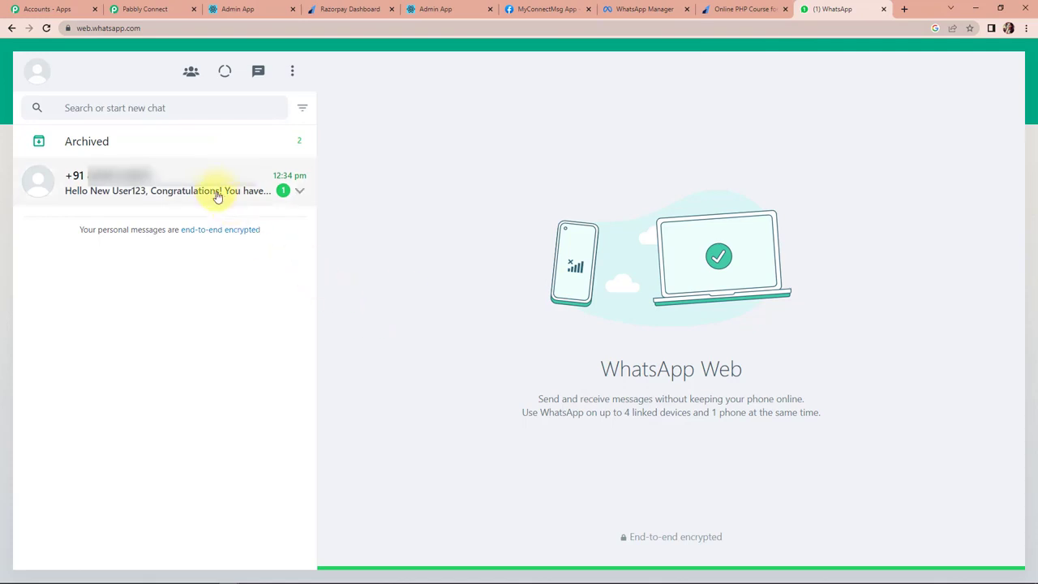
left_click(238, 191)
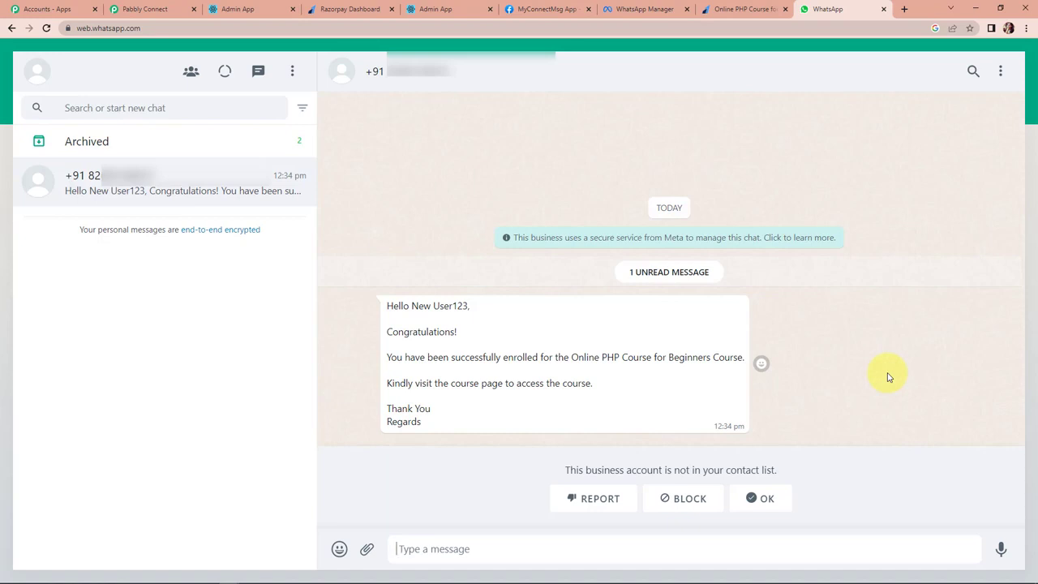
Switch to the Razorpay Dashboard tab with the payment page details.
left_click(356, 10)
Open the copied Razorpay payment page link in a new browser tab.
left_click(546, 220)
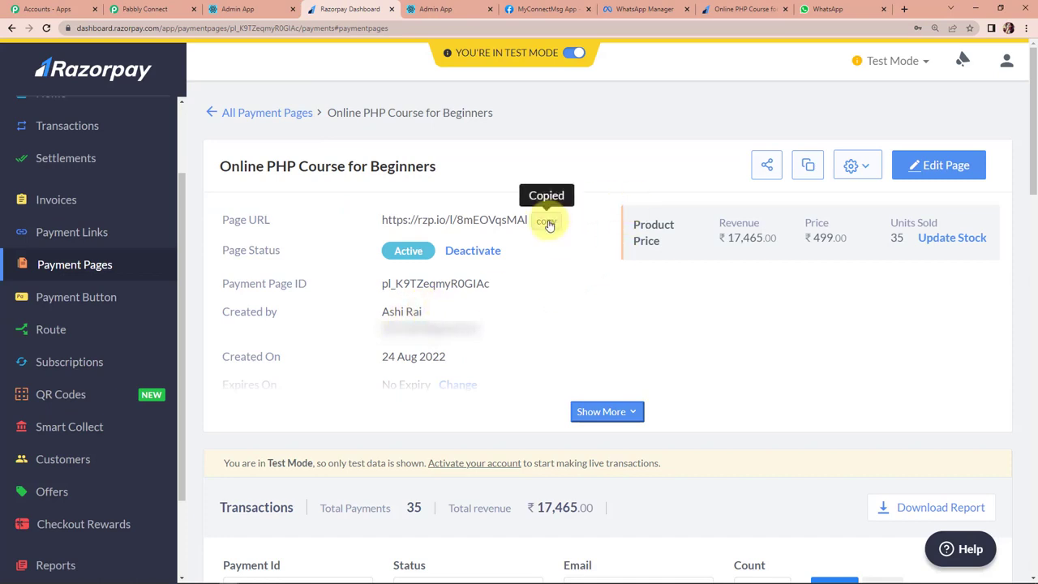
left_click(903, 9)
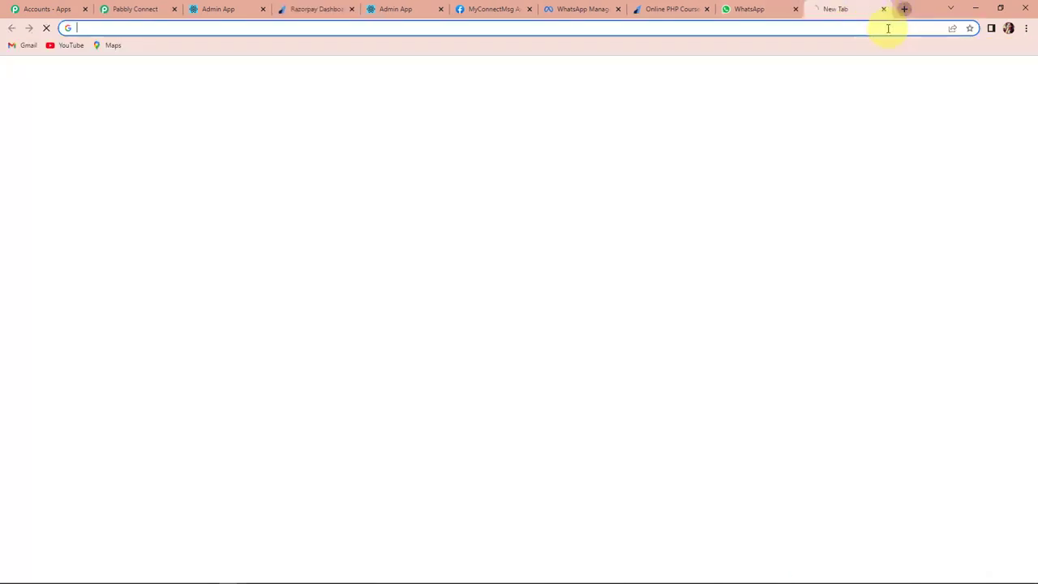
key("ctrl+v")
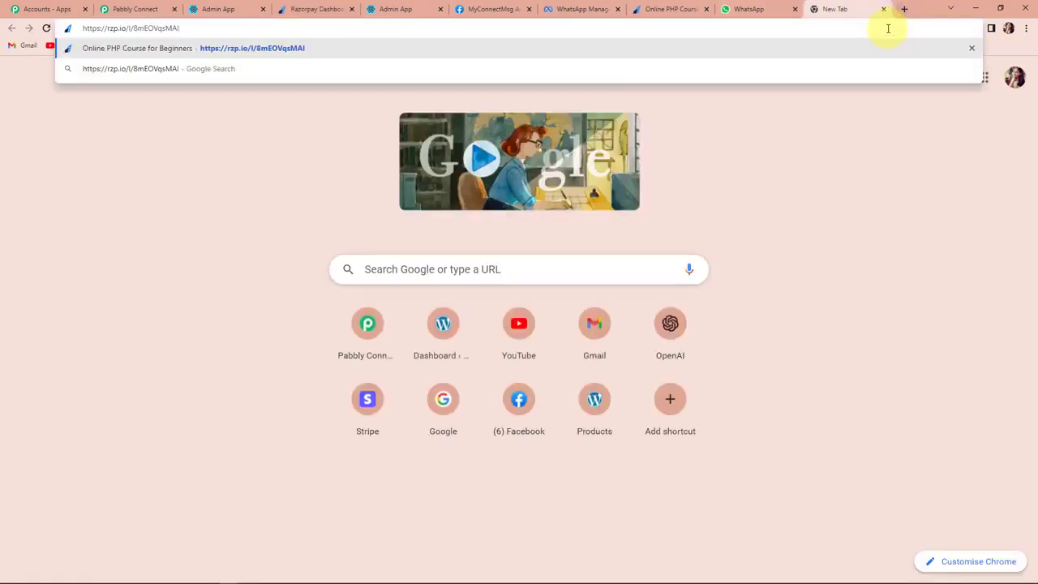
key("Return")
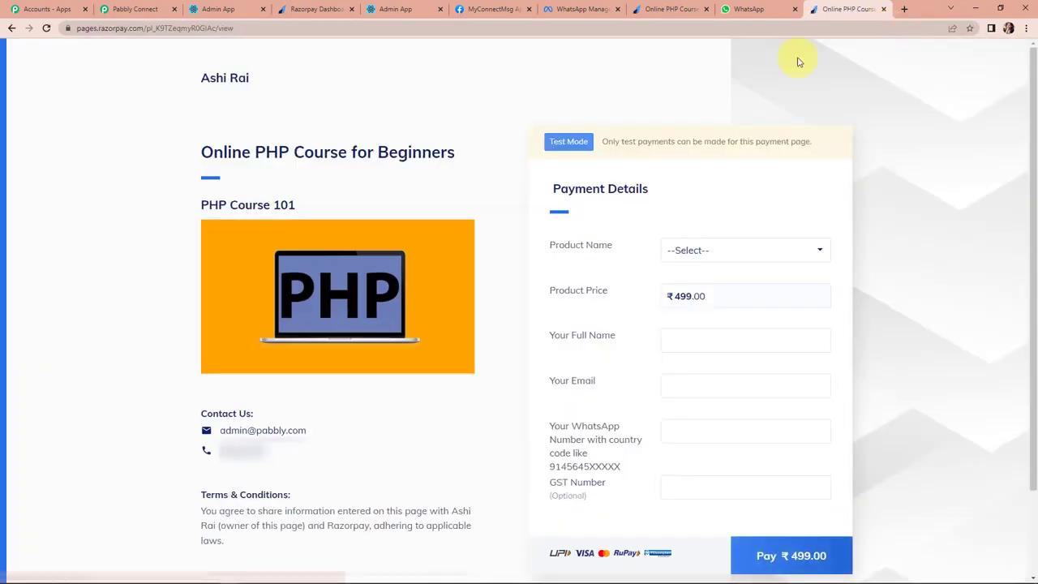
Select Online PHP Course for Beginners, enter the test name, email and WhatsApp number, then pay ₹499.
left_click(753, 250)
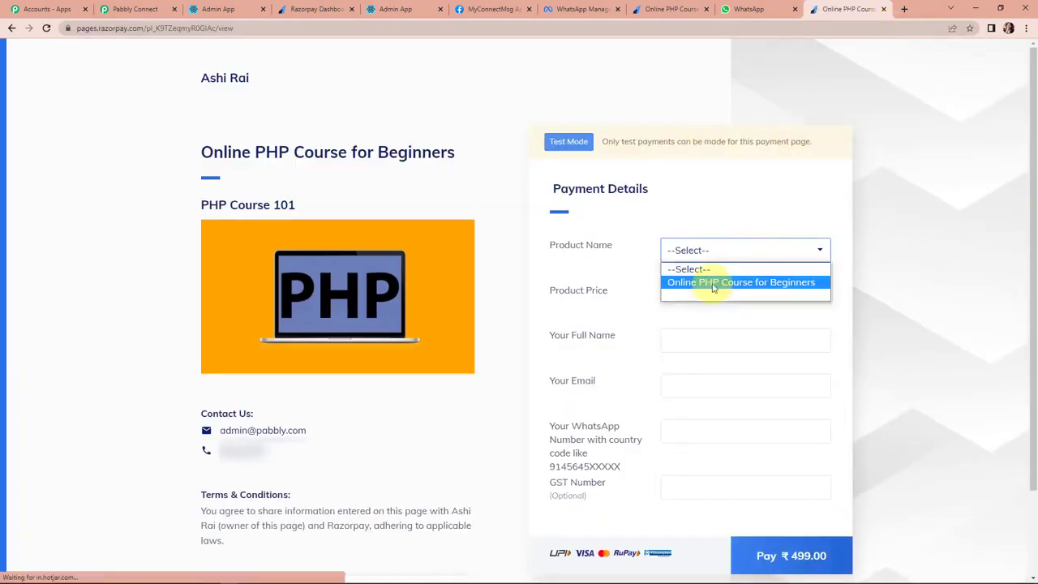
left_click(711, 280)
left_click(695, 343)
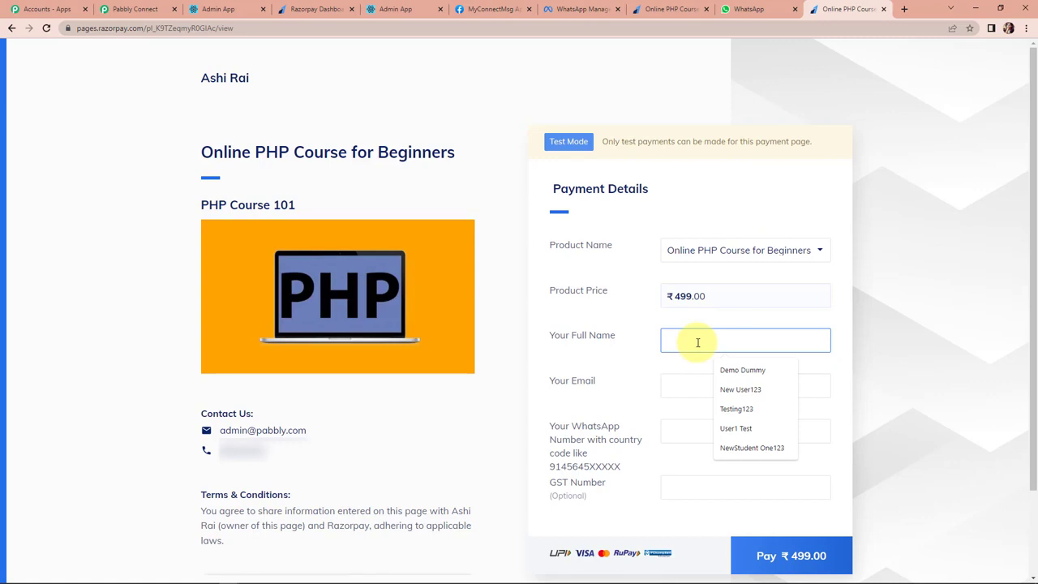
left_click(735, 409)
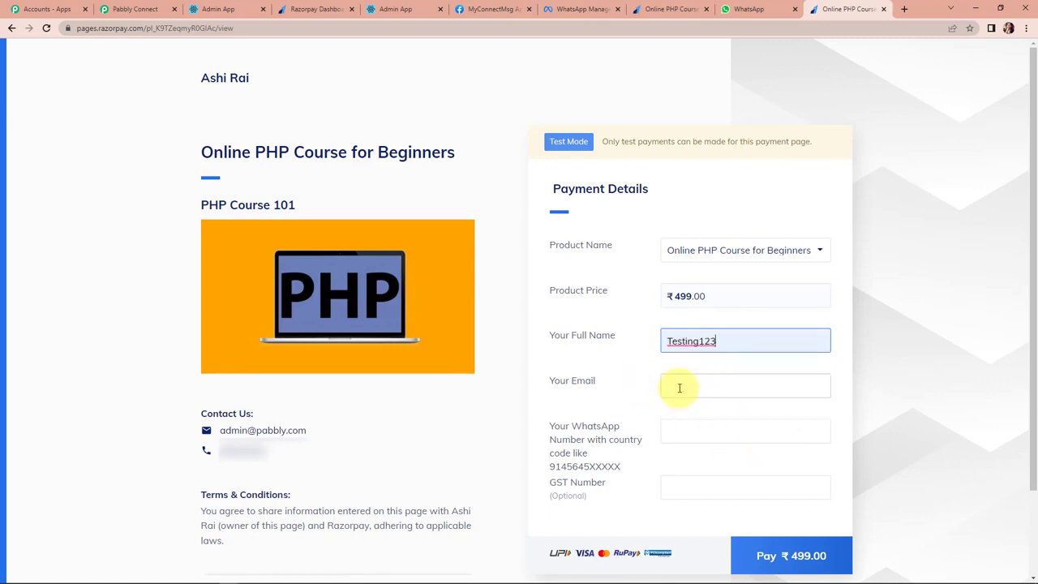
left_click(679, 387)
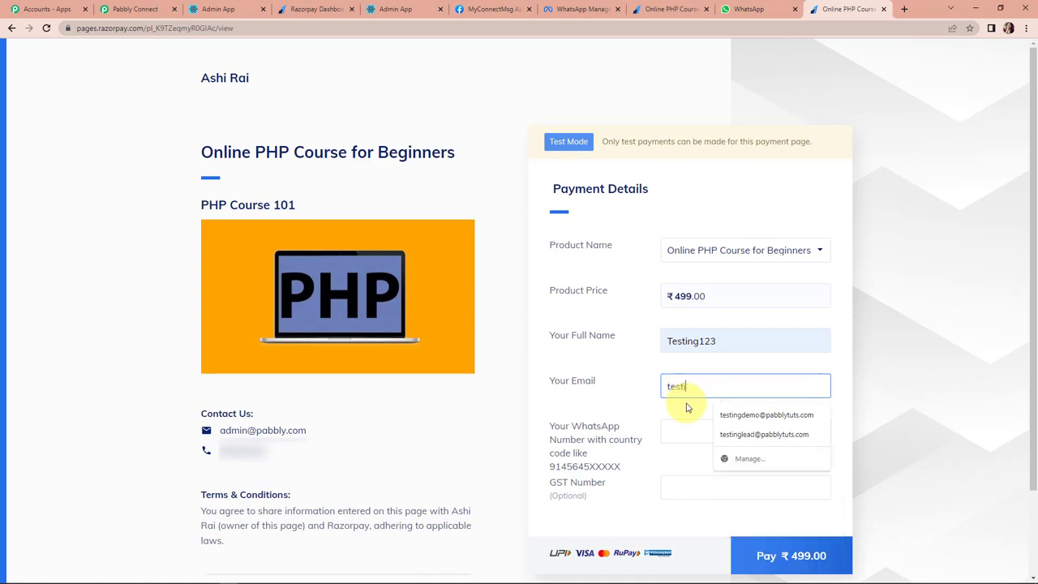
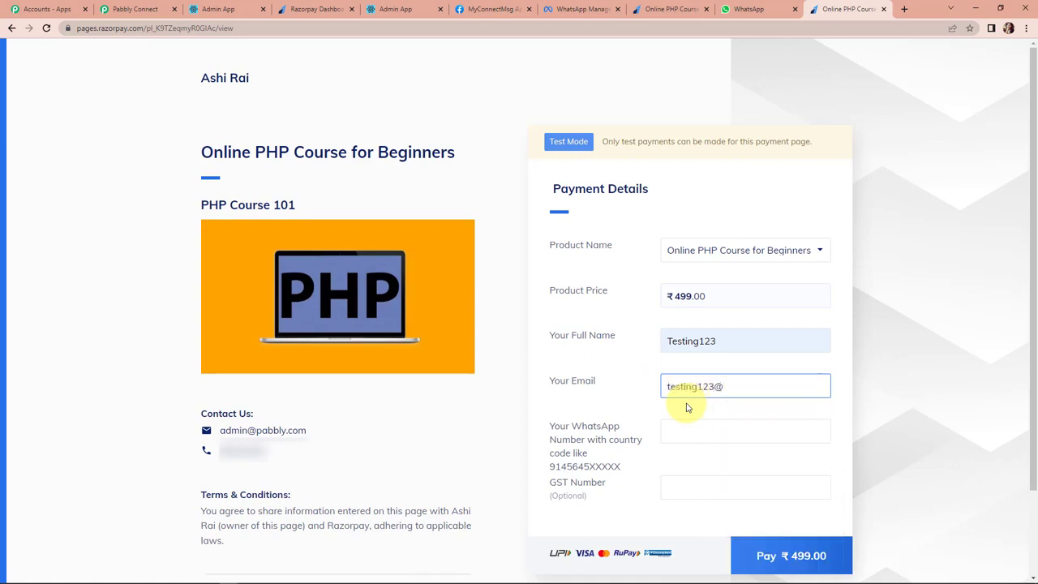
left_click(672, 428)
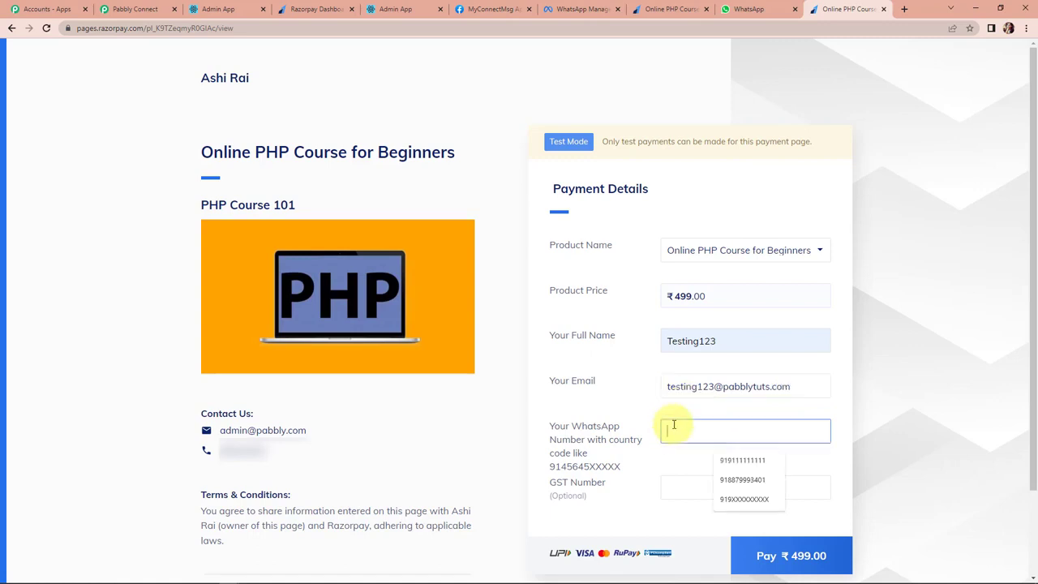
left_click(729, 480)
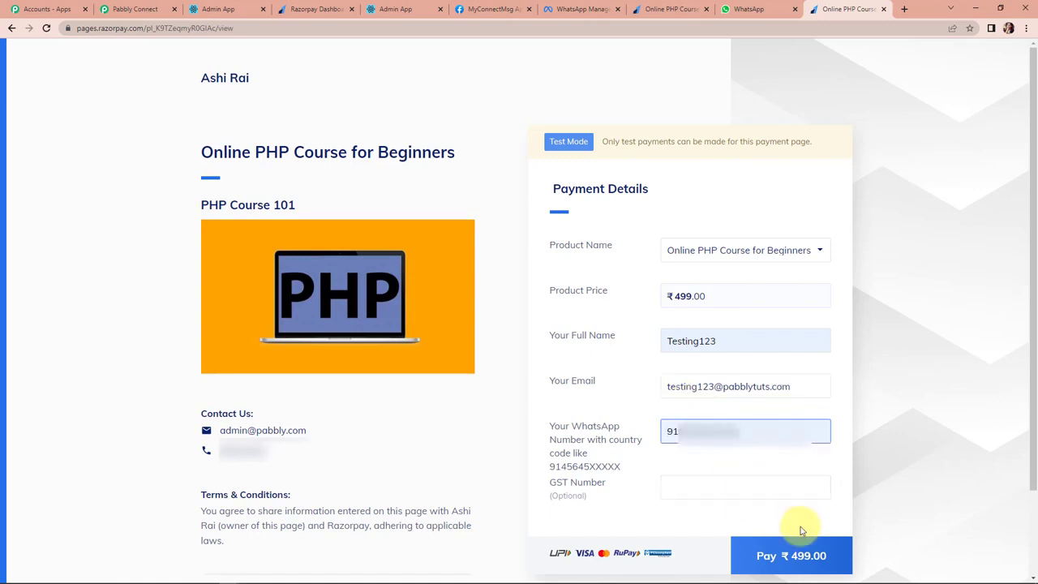
left_click(790, 558)
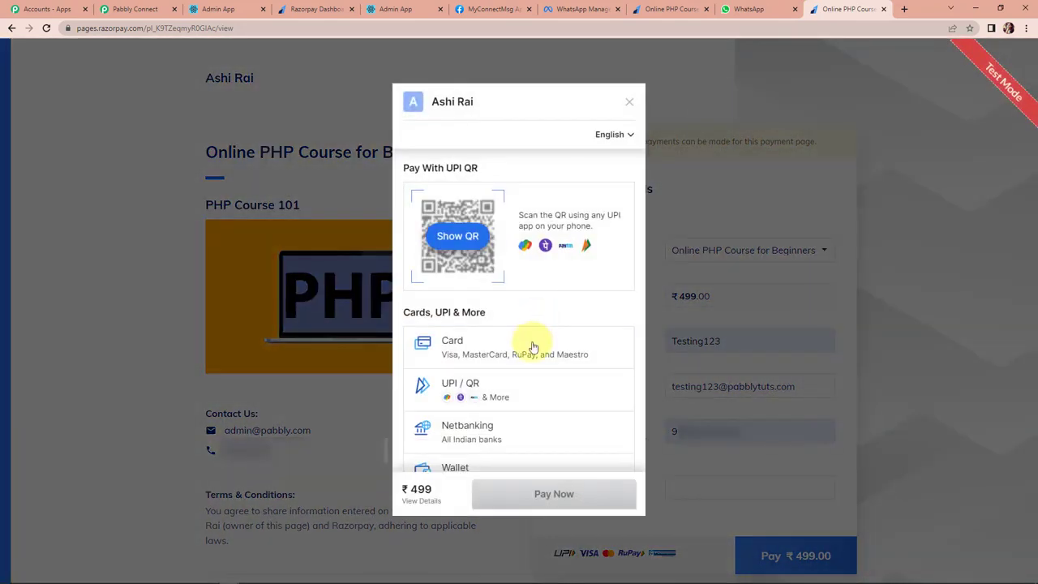
Pay the ₹499 with the saved test card, its CVV and the one-time password.
left_click(481, 351)
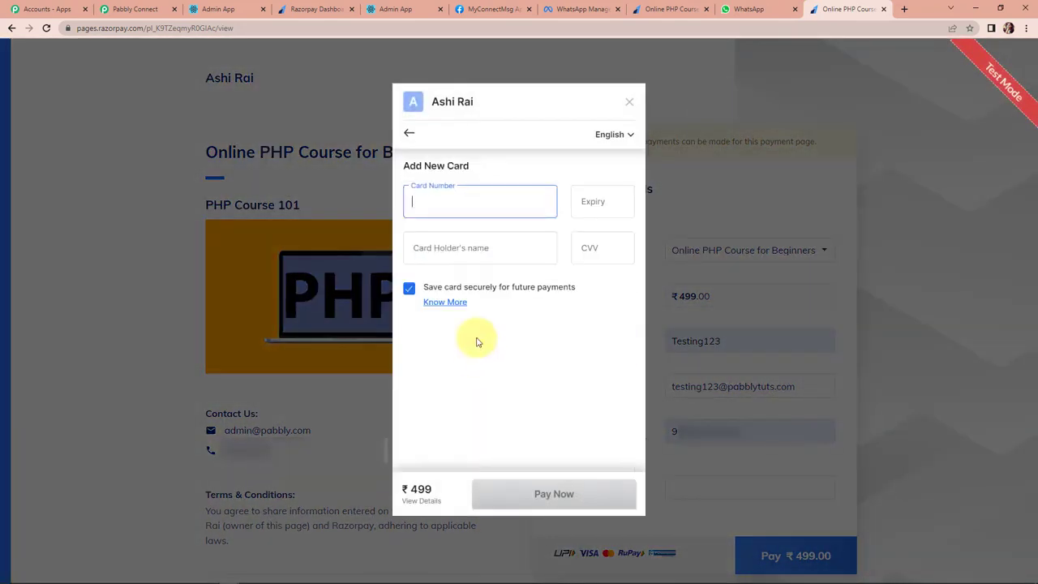
left_click(482, 201)
left_click(497, 243)
left_click(597, 256)
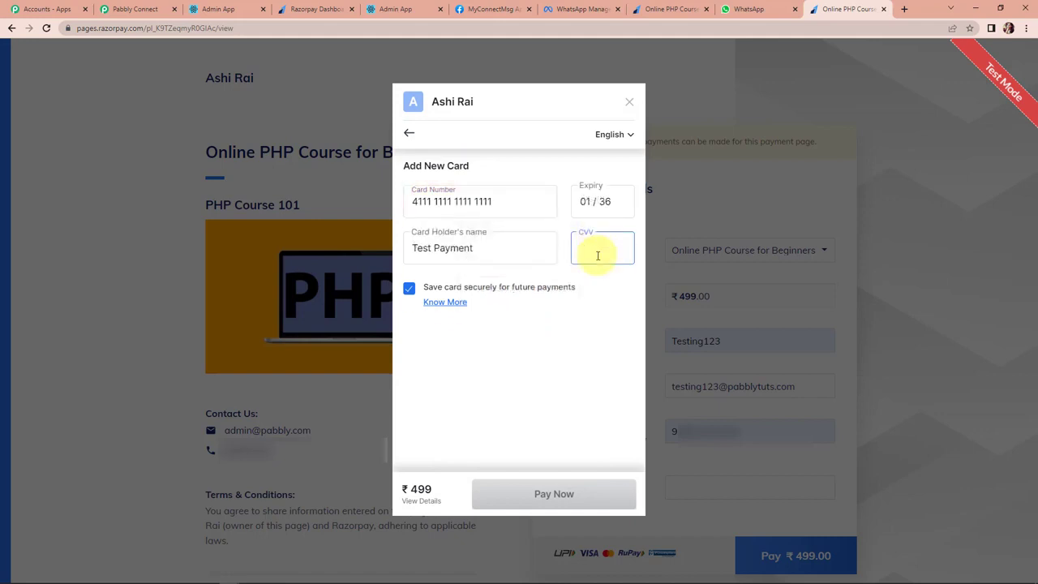
type("123")
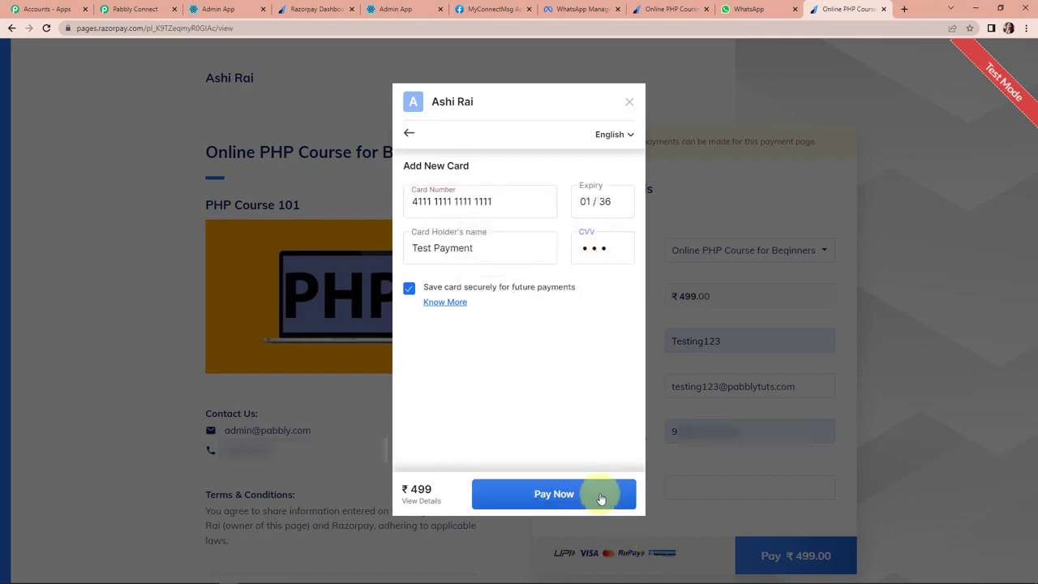
left_click(597, 493)
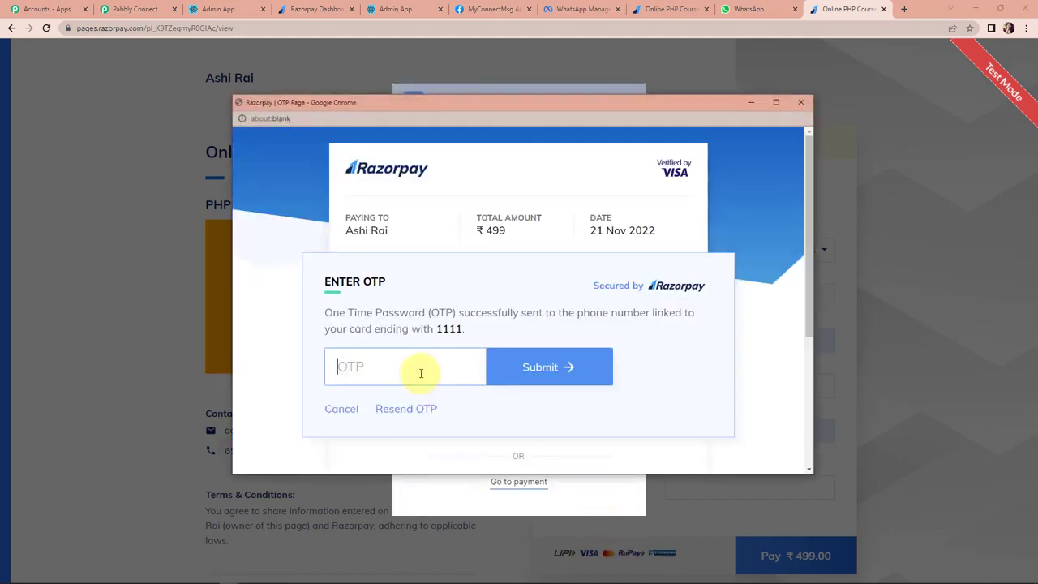
type("1234")
left_click(511, 380)
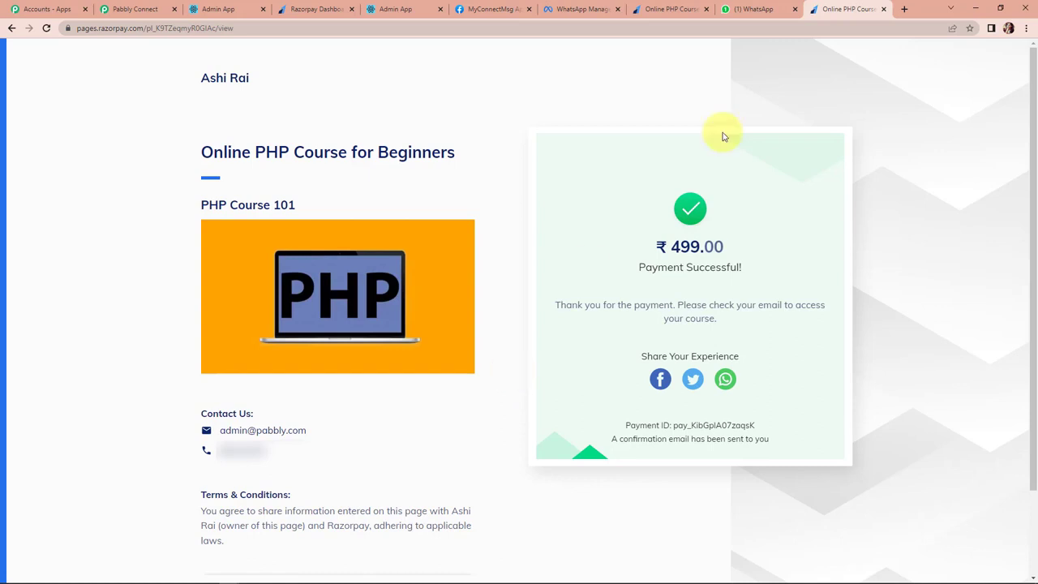
Check Learnyst's Users > Learners list for the new test learner with 499 spent.
left_click(373, 10)
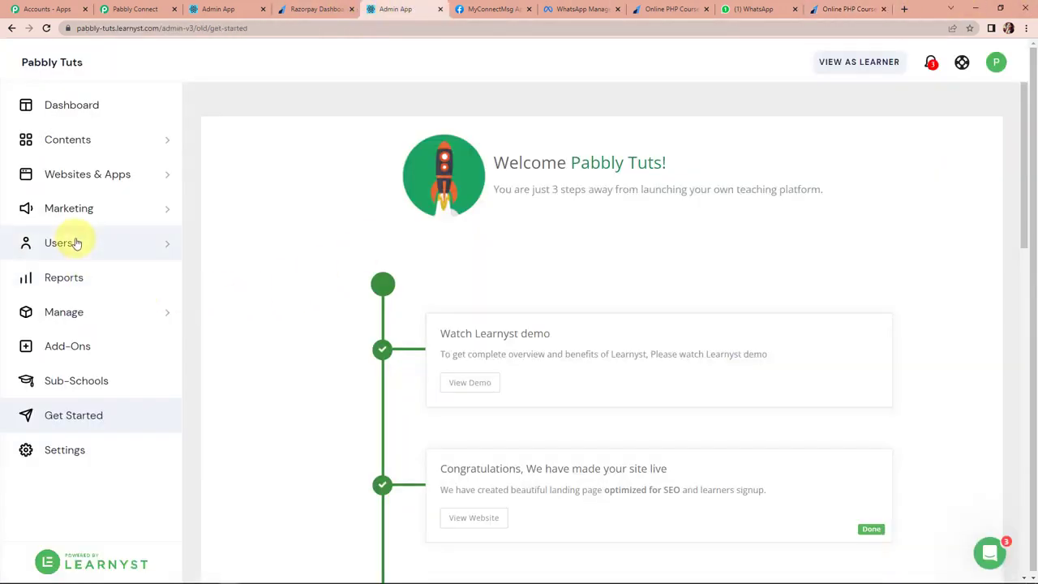
left_click(77, 244)
left_click(65, 284)
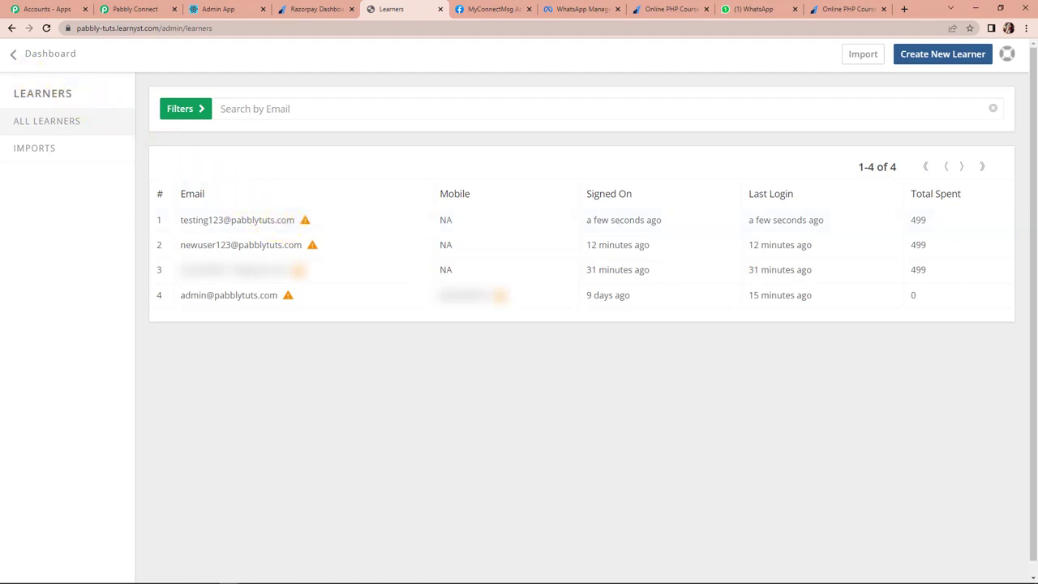
left_click(27, 57)
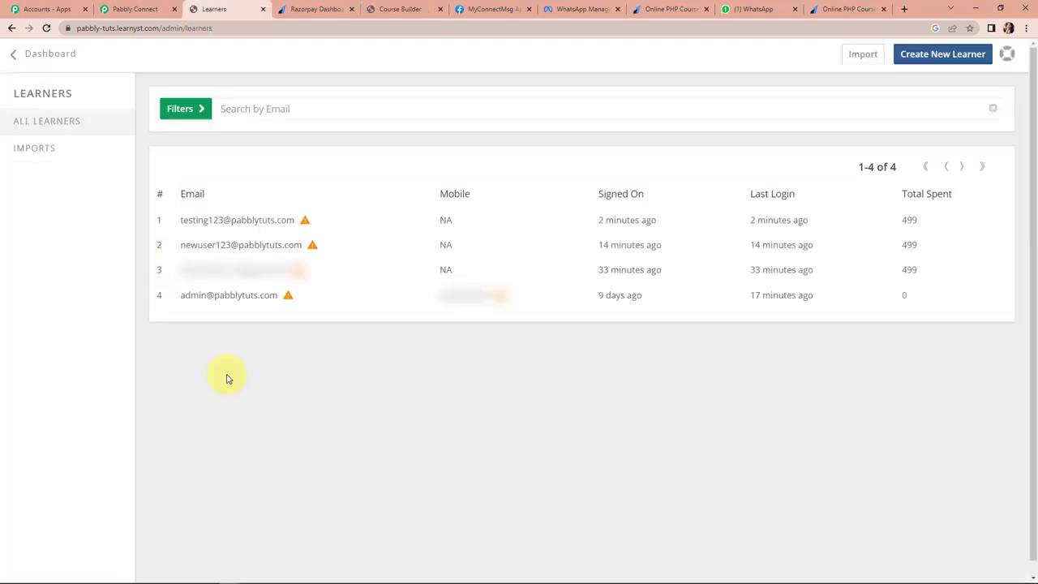
left_click(742, 10)
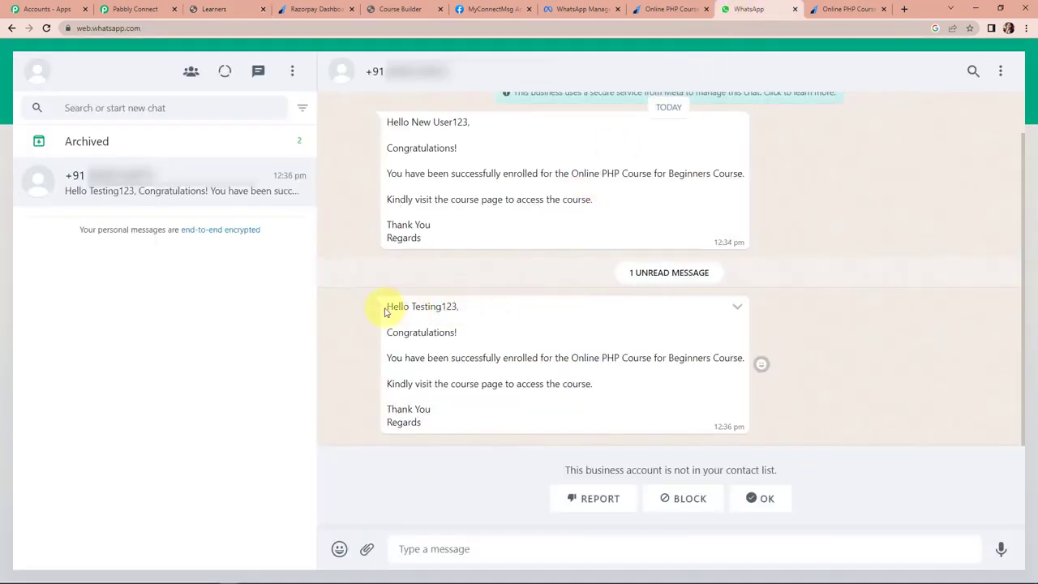
Highlight the received course enrolment message to verify it, then go back to Pabbly Connect.
left_click_drag(395, 307, 478, 419)
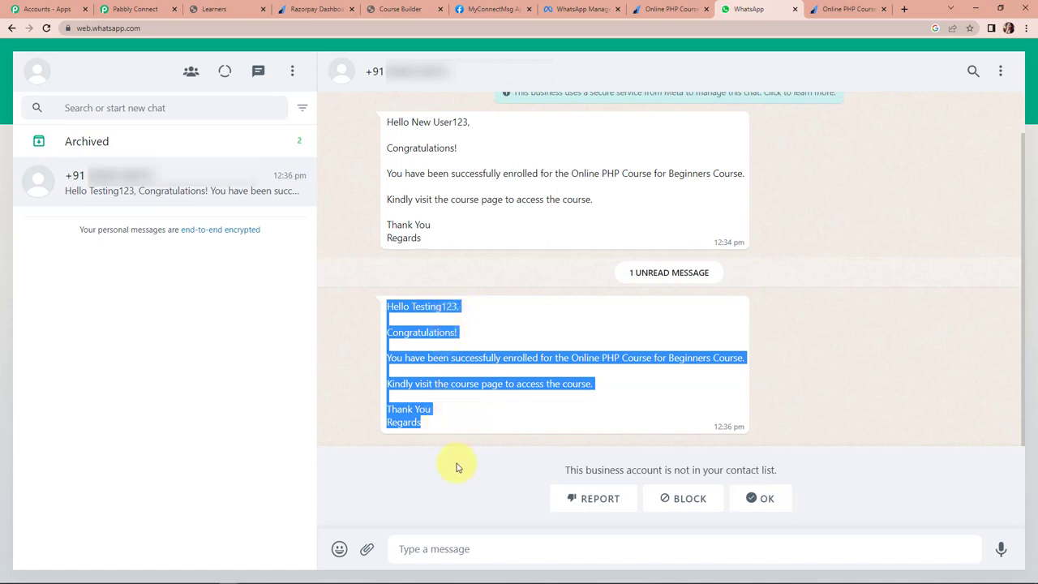
left_click(860, 325)
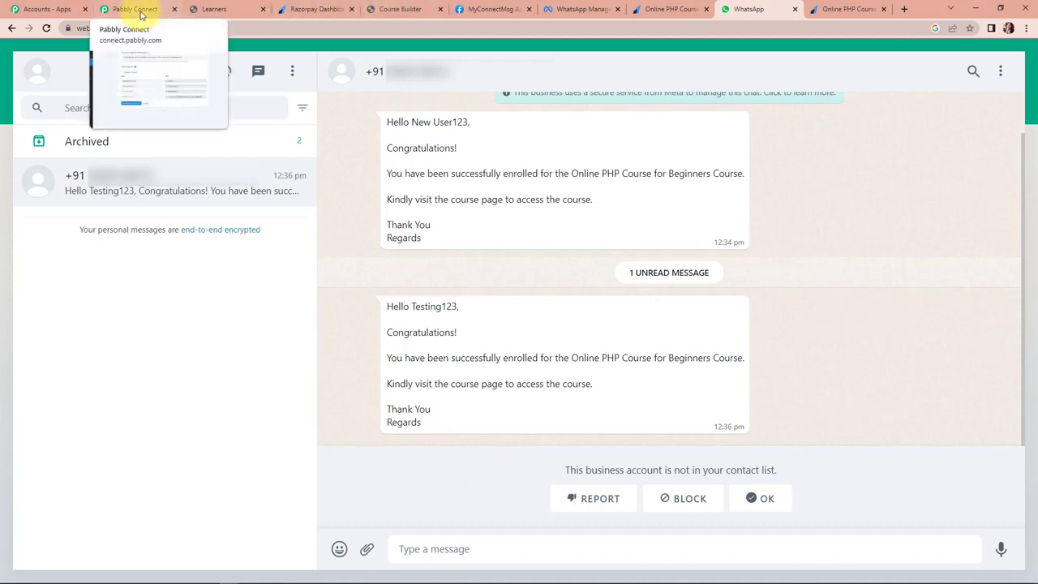
left_click(138, 9)
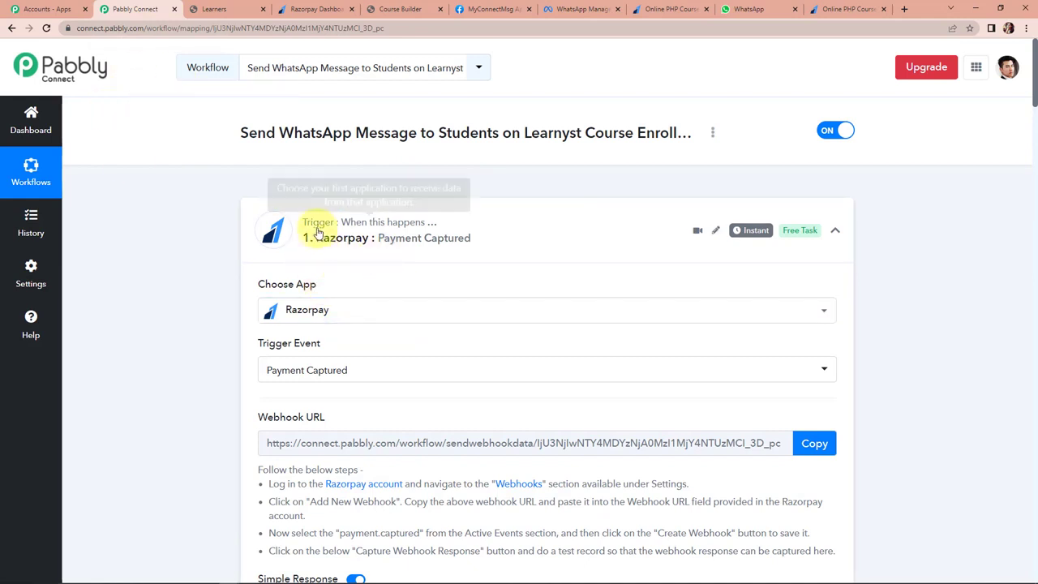
Collapse the Razorpay, Filter, Learnyst Sign up, Paid enrolment and WhatsApp Cloud API steps.
left_click(835, 230)
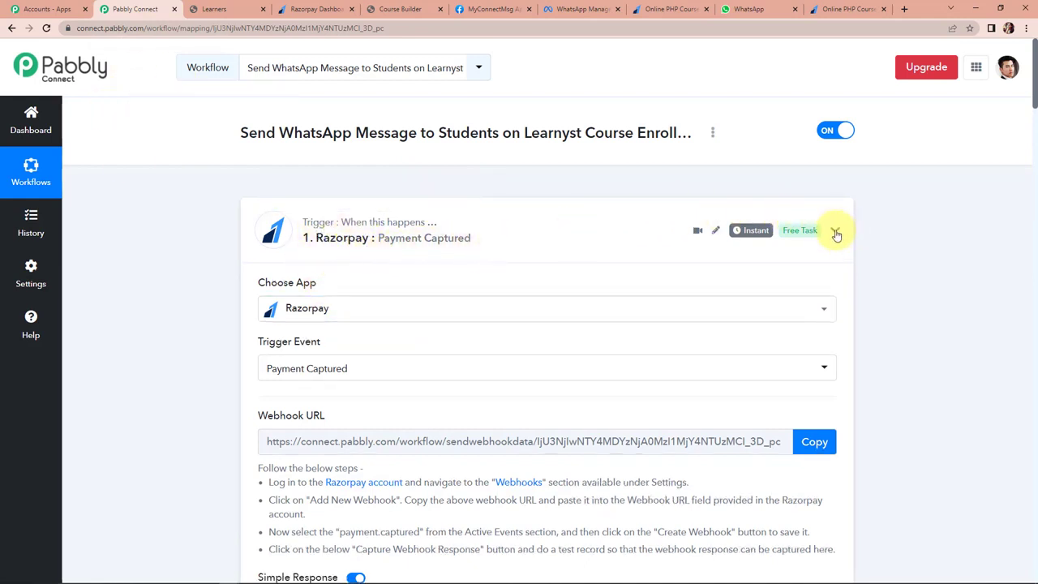
scroll(363, 377, "down", 2)
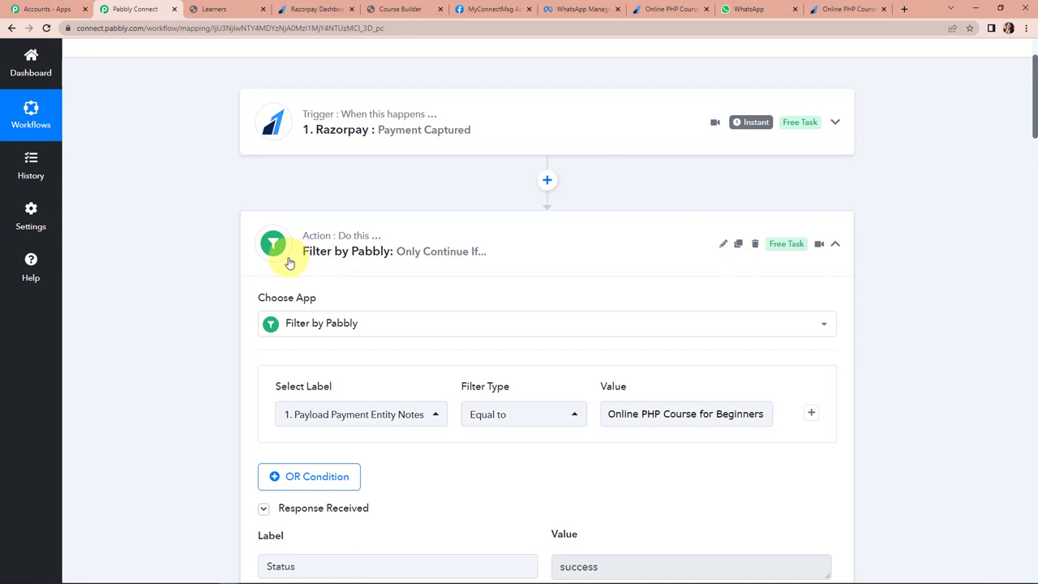
left_click(836, 245)
scroll(637, 328, "down", 2)
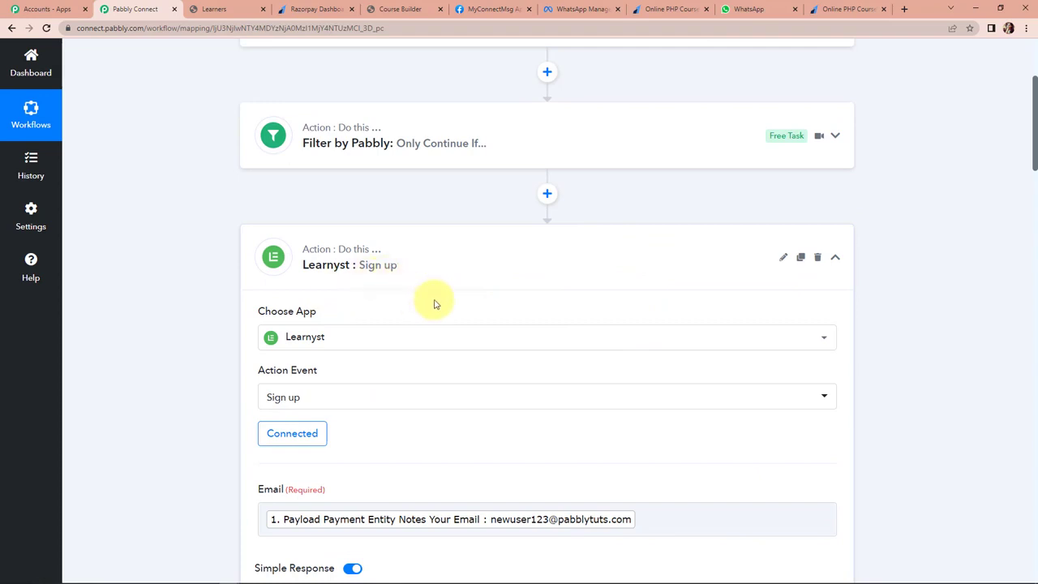
left_click(835, 257)
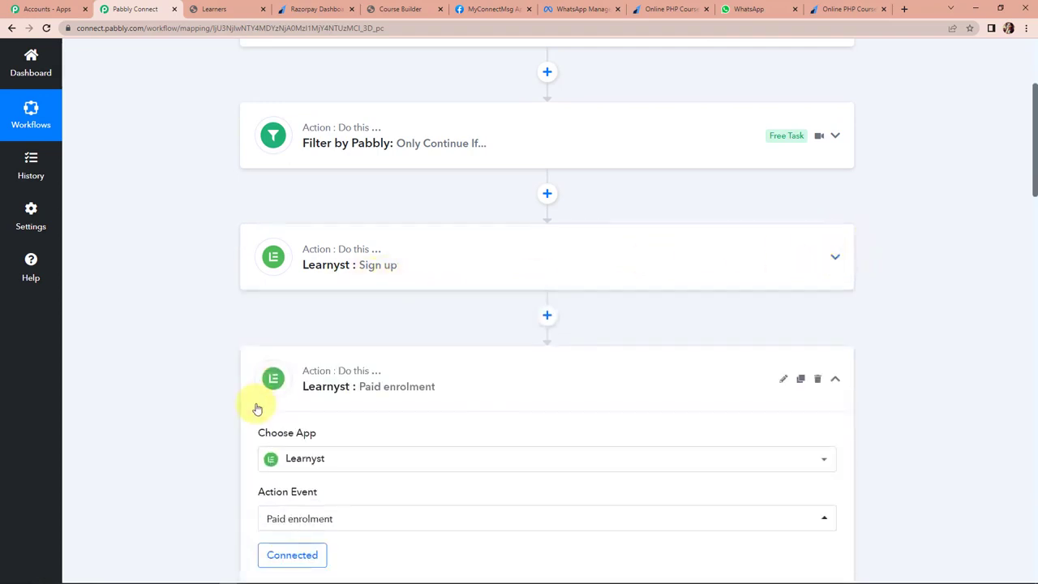
scroll(359, 398, "down", 2)
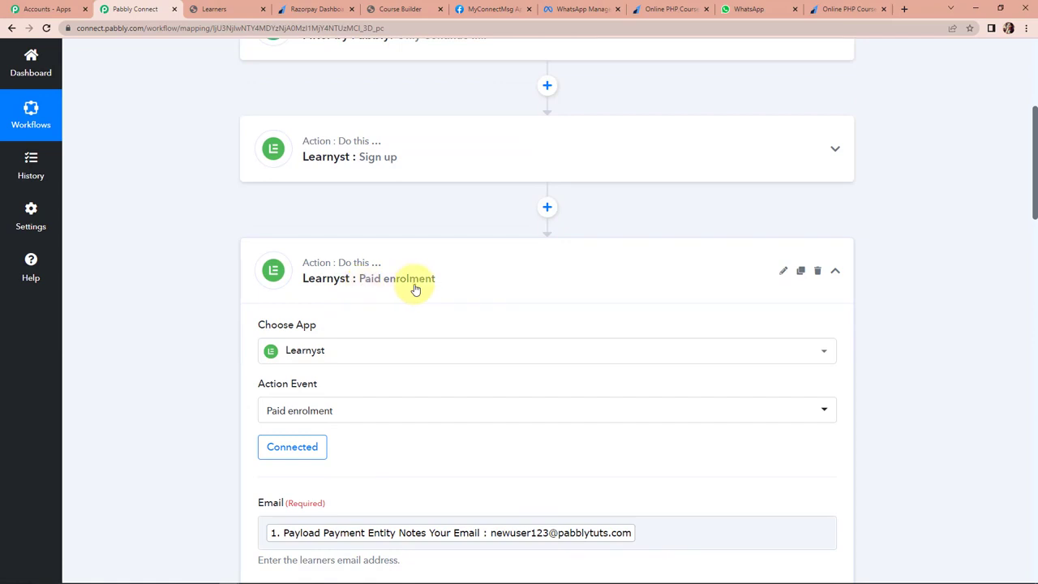
left_click(838, 271)
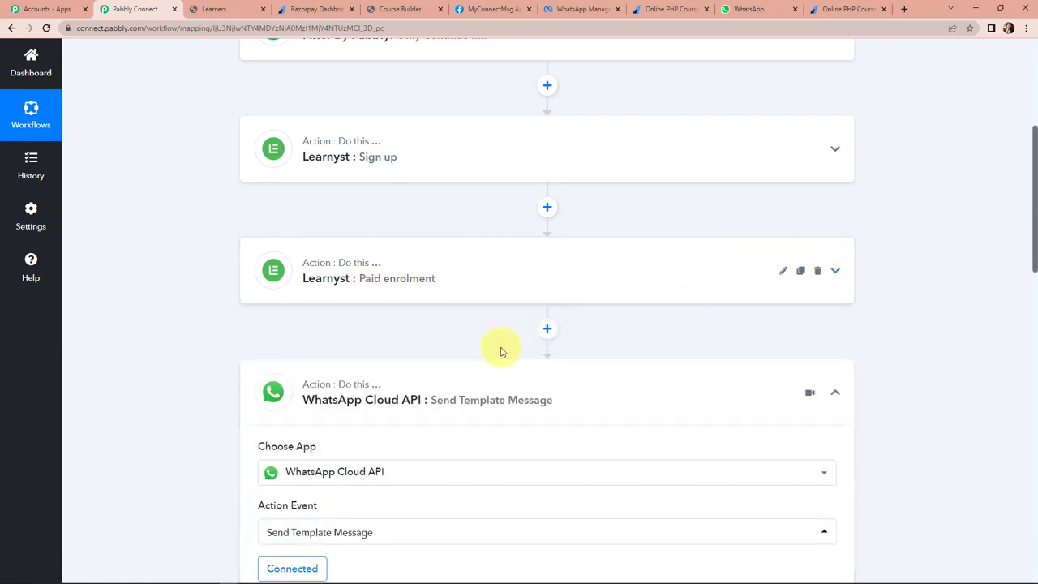
scroll(498, 348, "down", 2)
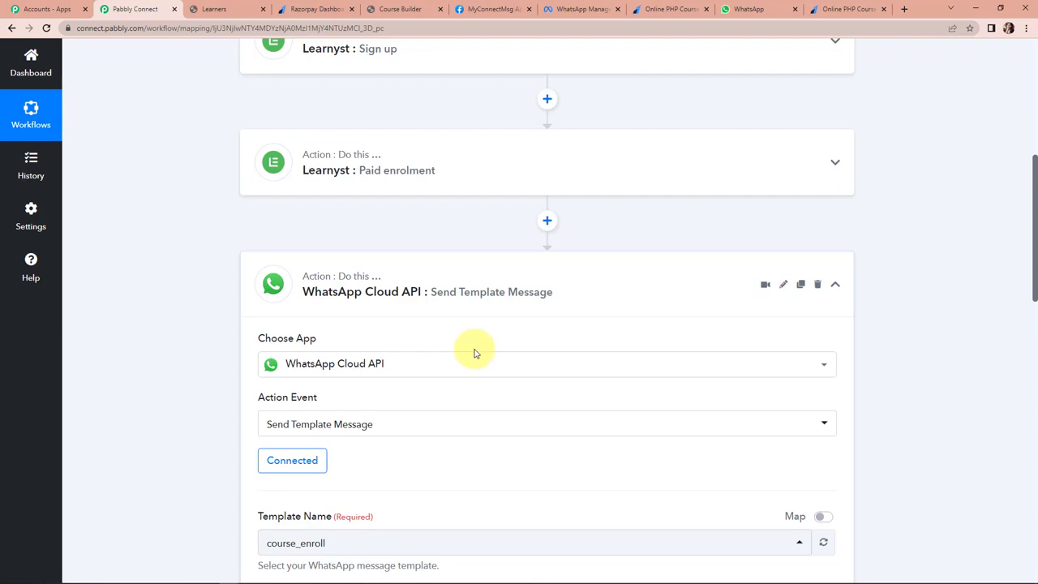
scroll(519, 333, "down", 5)
scroll(558, 304, "up", 3)
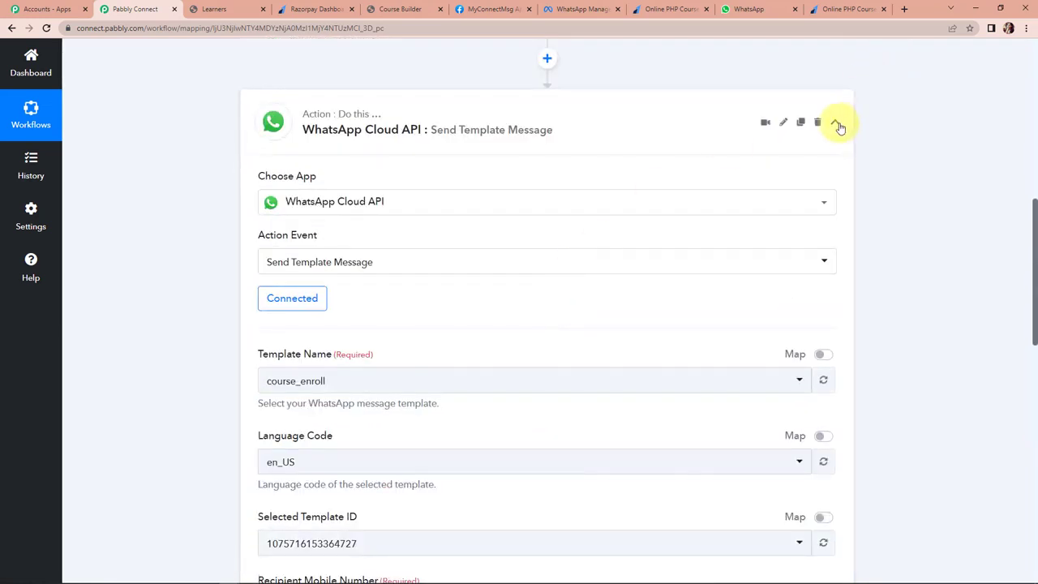
left_click(836, 122)
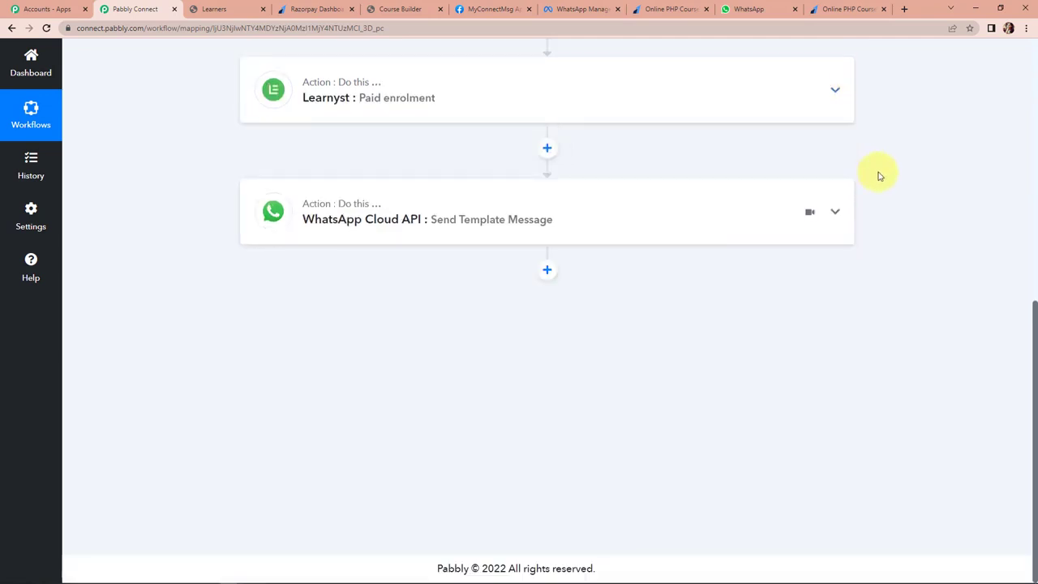